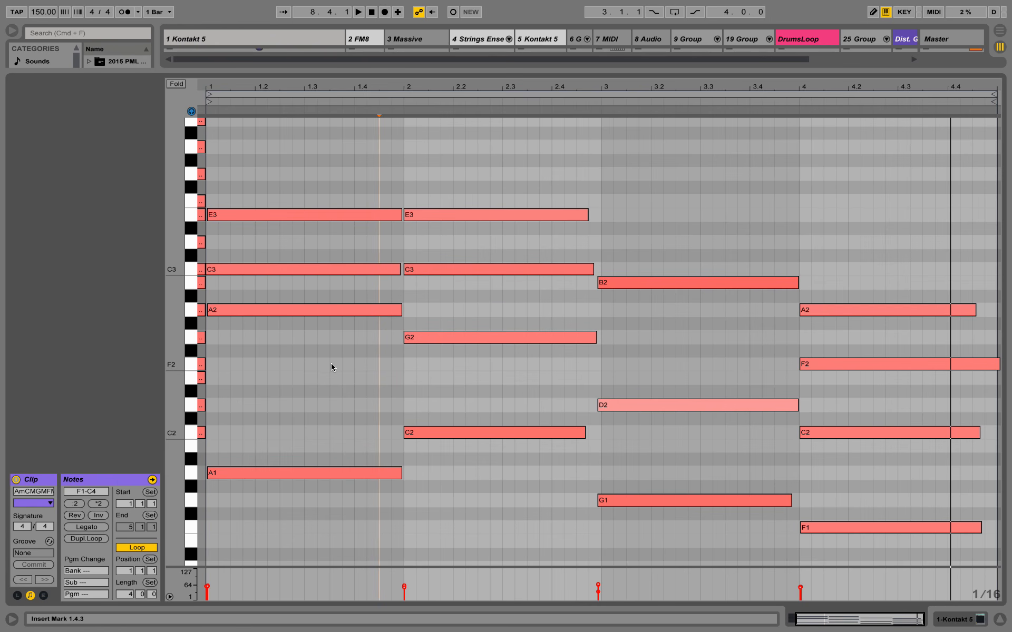
Highlight all four notes of the bar 1 chord, and separately its upper notes A2, C3 and E3.
drag(277, 530, 366, 153)
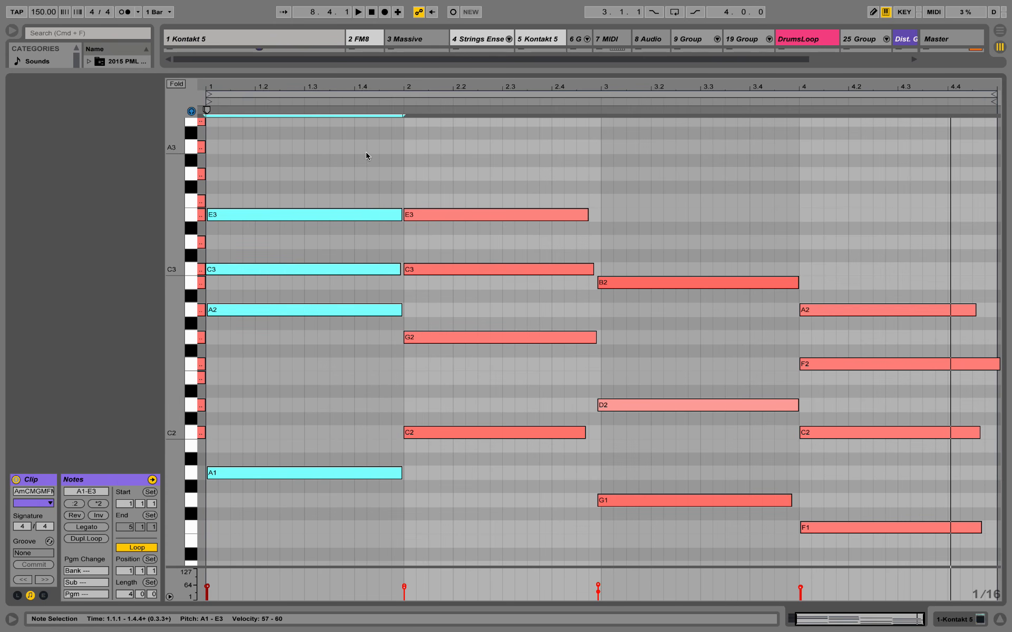
click(333, 360)
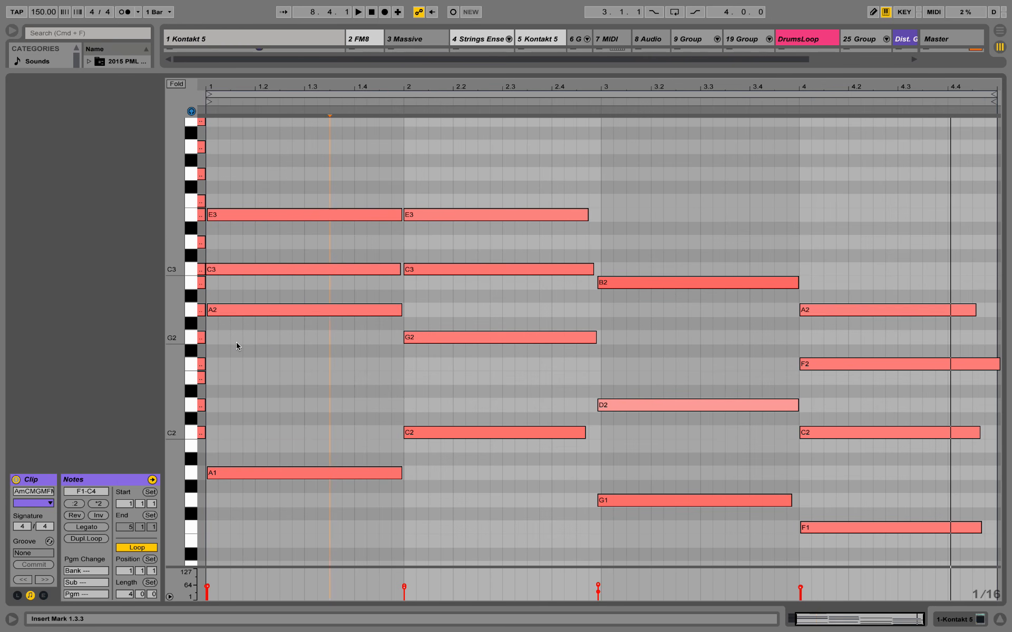
drag(236, 342, 345, 201)
drag(286, 363, 343, 141)
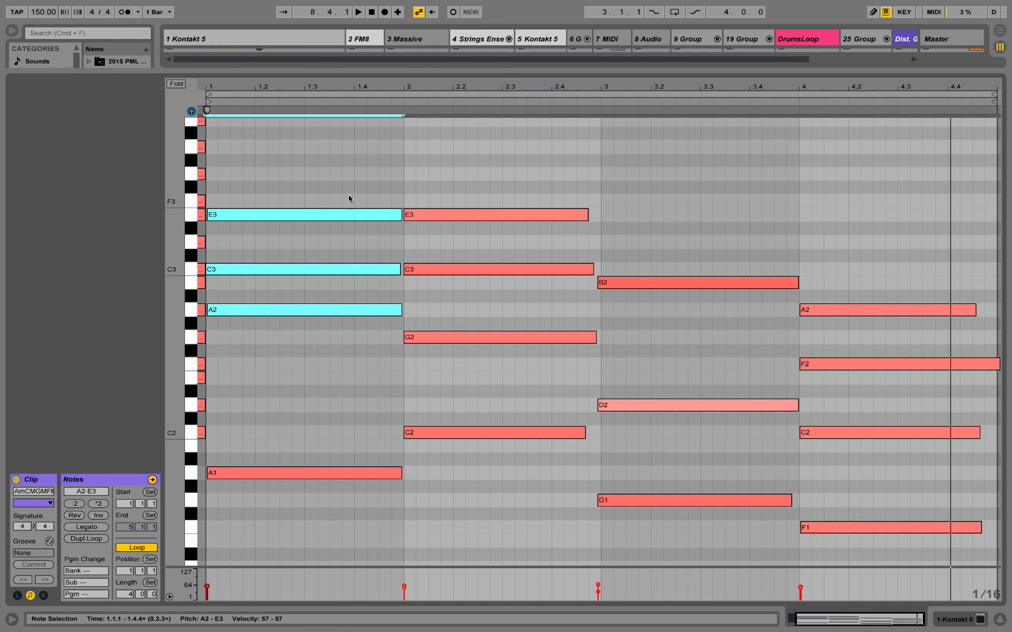
click(323, 243)
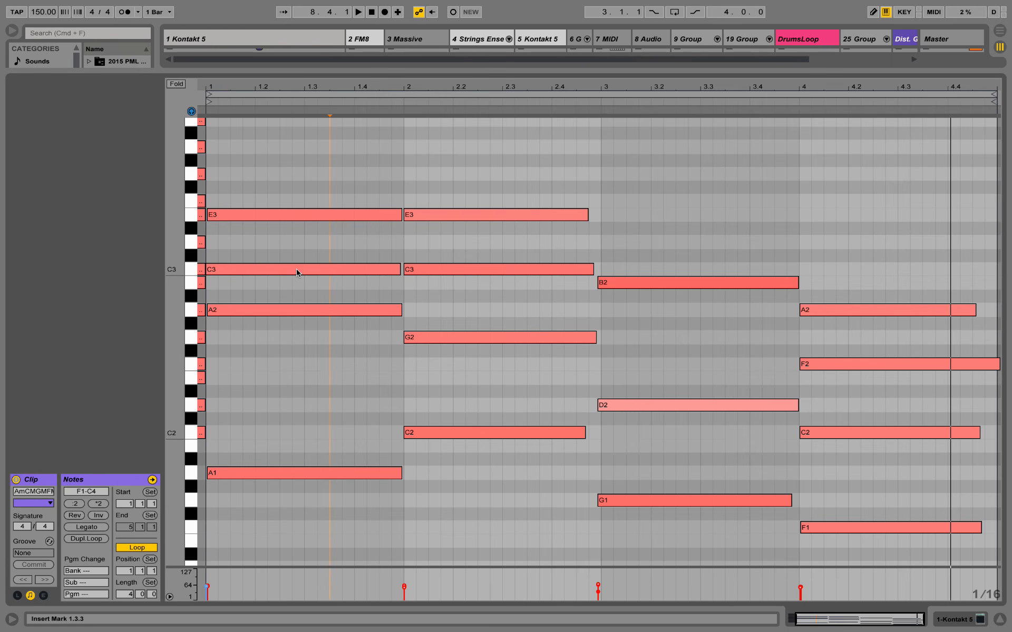
Raise the C3 note in bar 1 by a semitone to C#3 and select the whole chord from A1 to E3.
drag(296, 272, 295, 258)
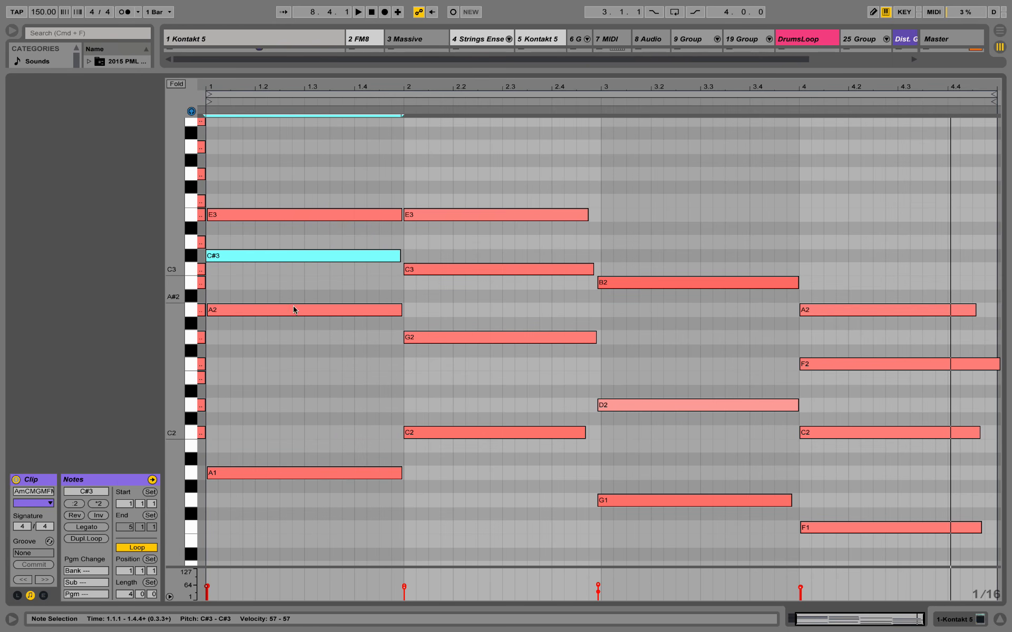
click(293, 323)
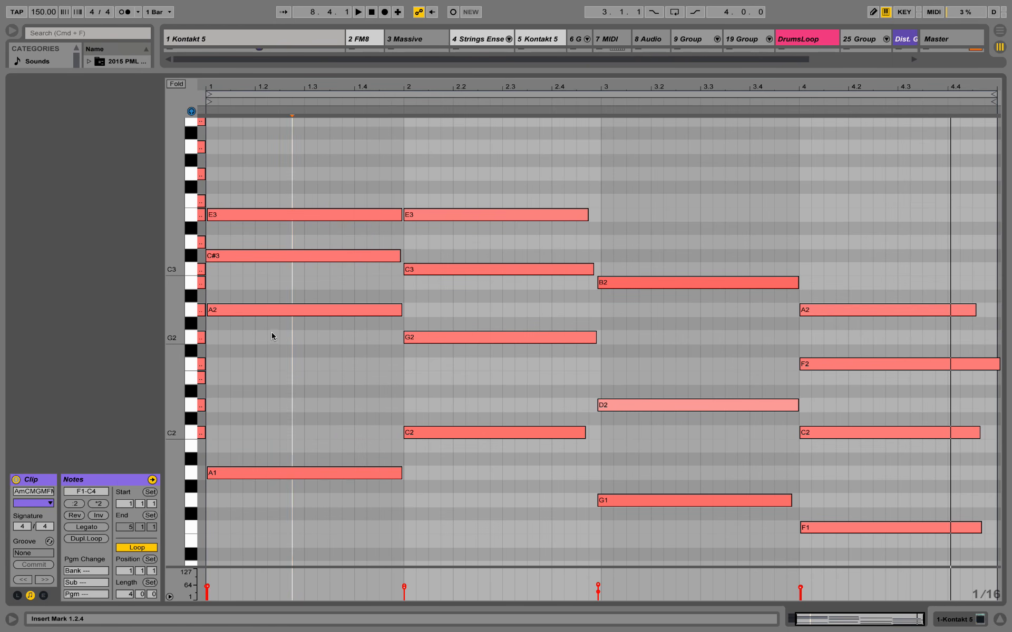
drag(266, 352, 299, 192)
drag(273, 353, 287, 191)
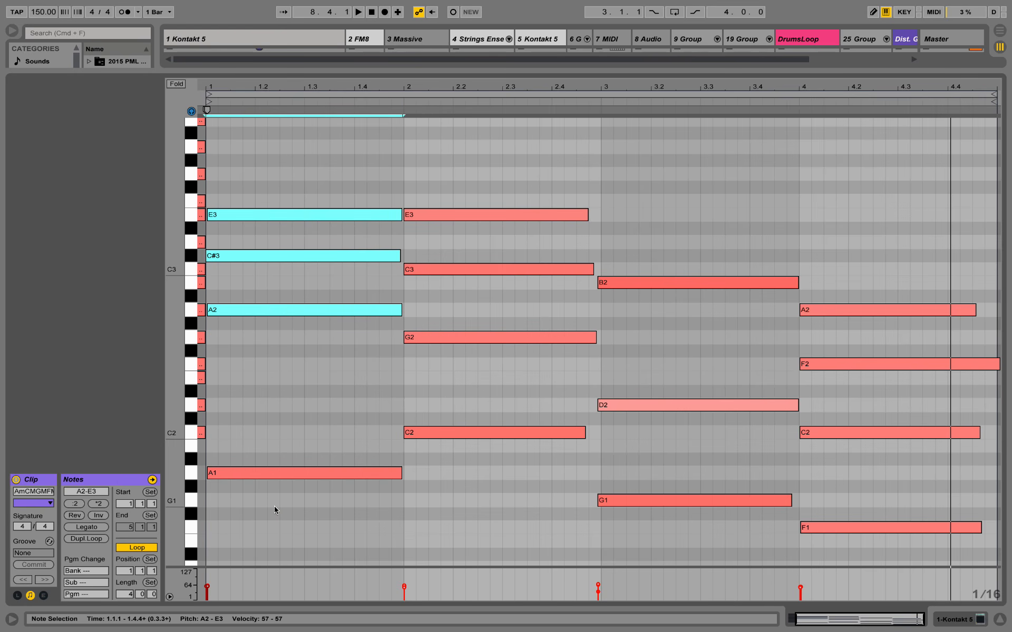
drag(274, 506, 337, 79)
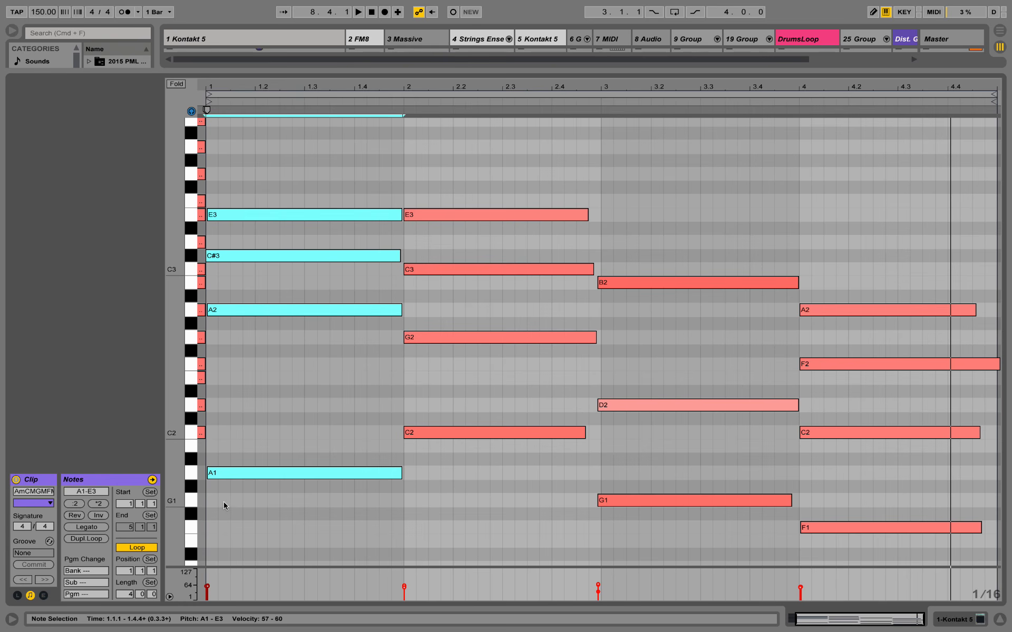
drag(226, 505, 356, 188)
Move the C#3 note in bar 1 down to C3 and play back the selected chord.
click(318, 246)
drag(312, 261, 310, 273)
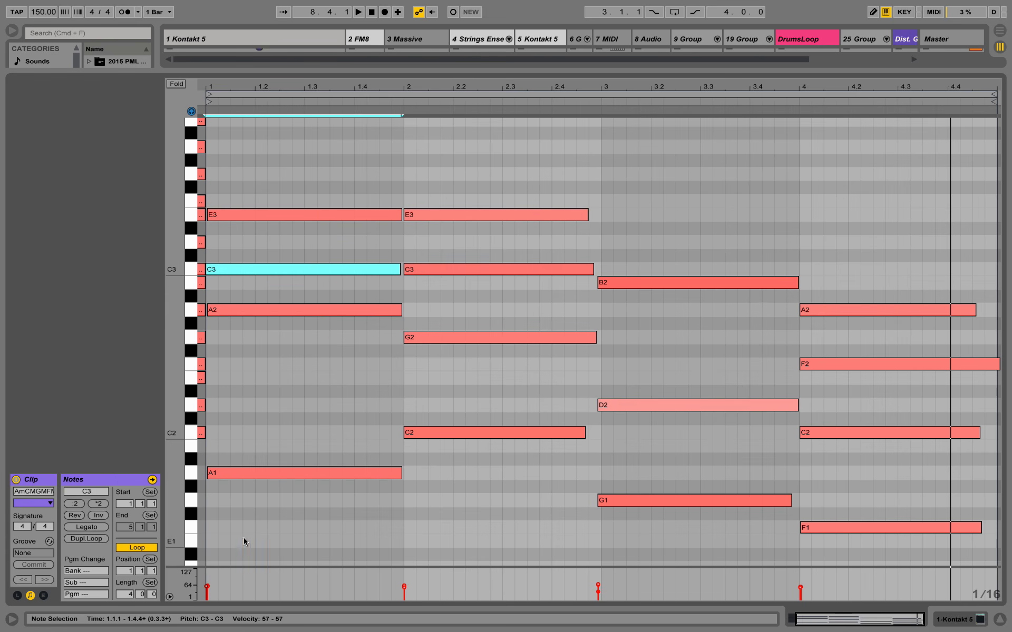
drag(244, 538, 358, 196)
click(365, 172)
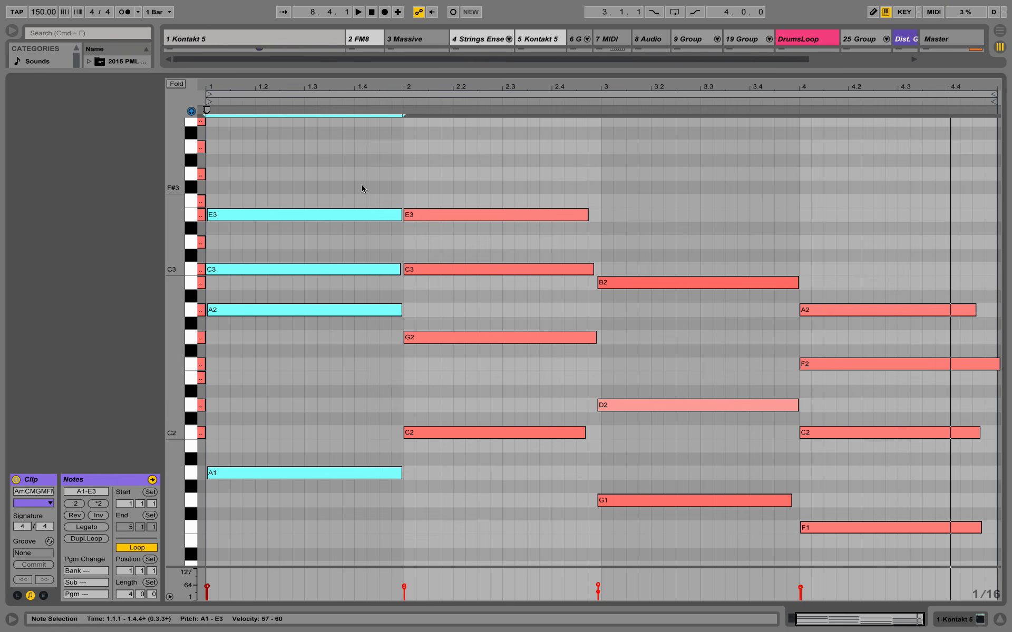
key(space)
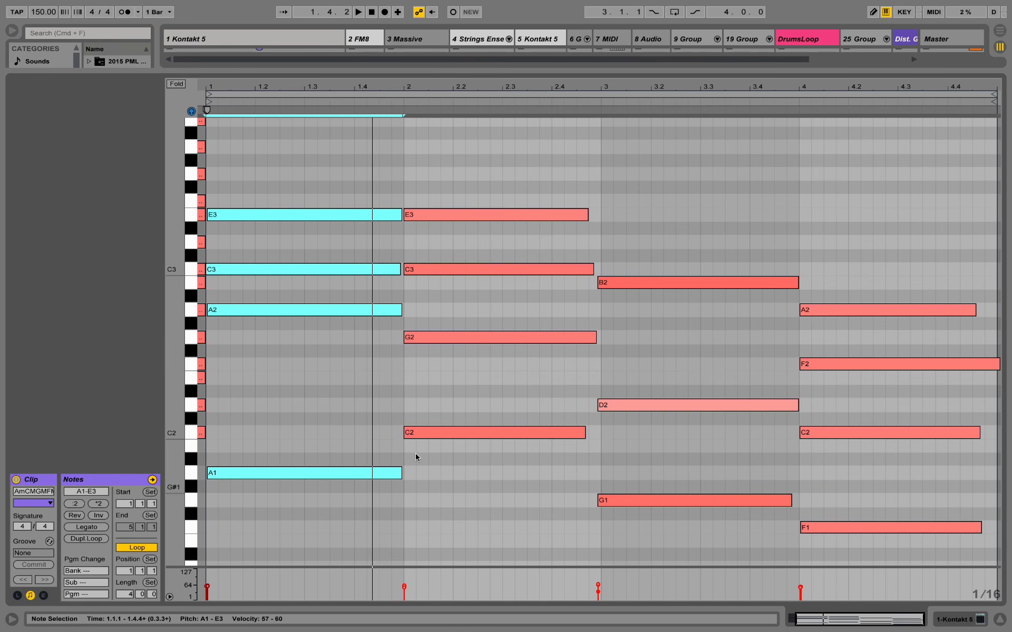
Highlight the notes of the bar 2 chord, C2, G2, C3 and E3, and clear the selection.
drag(470, 171, 482, 505)
click(480, 382)
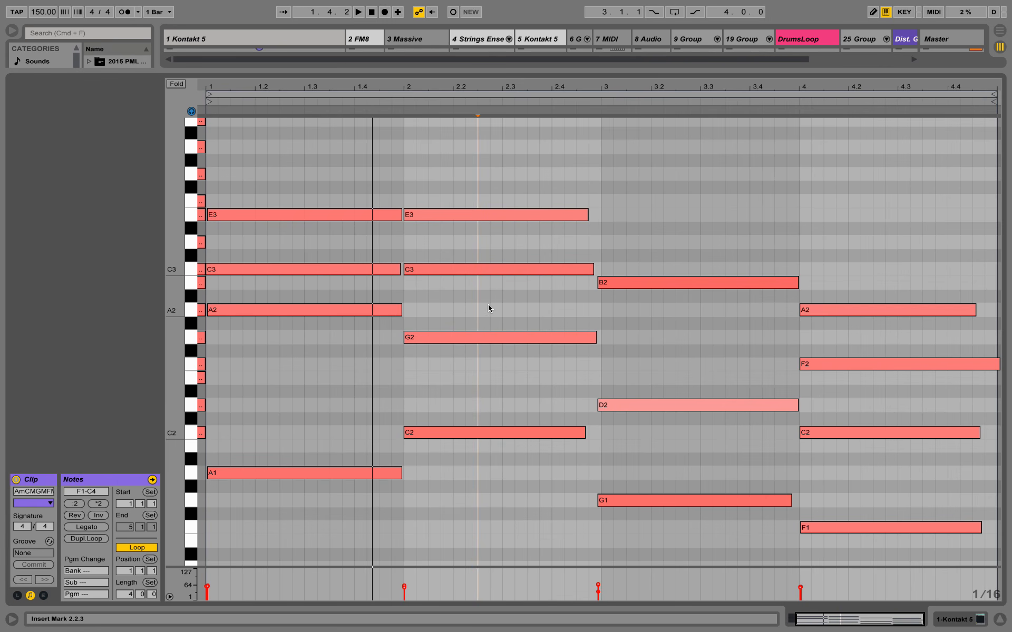
click(434, 303)
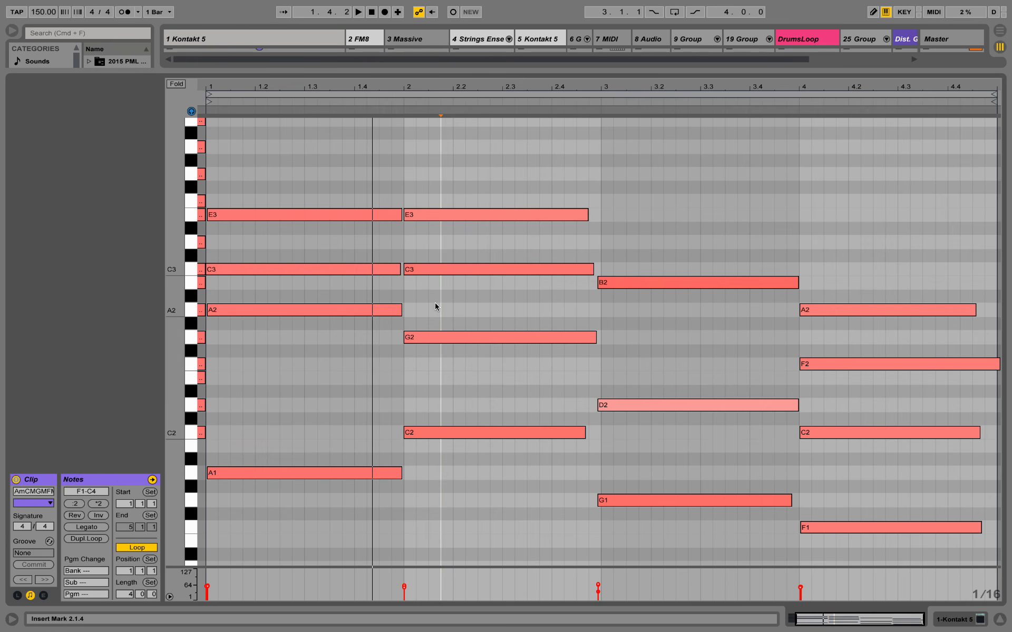
Raise the G2 note in bar 2 by an octave to G3 and highlight the C3, E3 and G3 notes.
drag(437, 305, 472, 359)
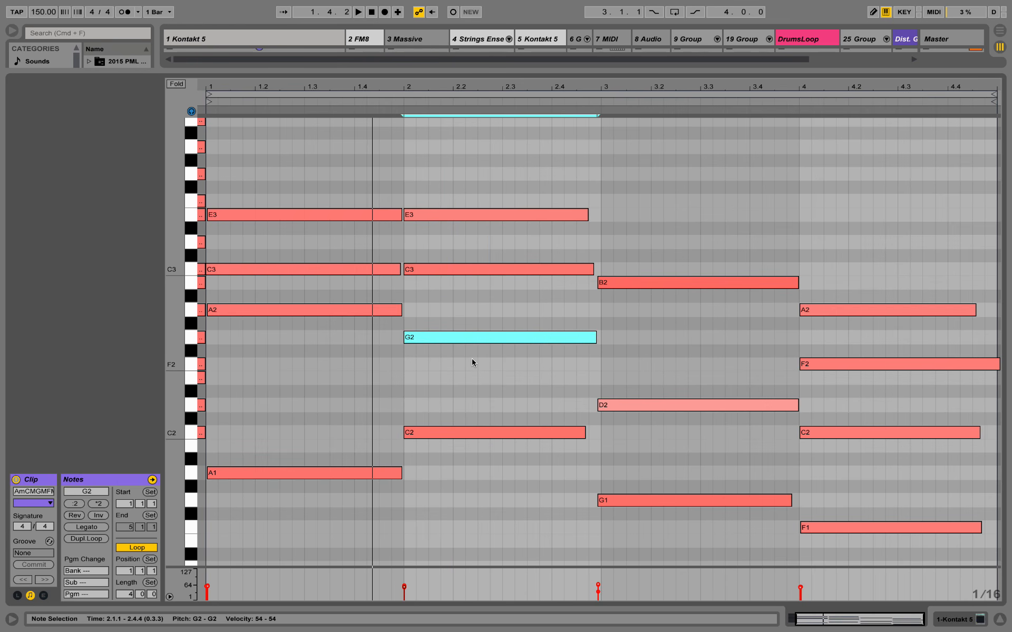
key(shift+Up)
scroll(472, 364, up, 3)
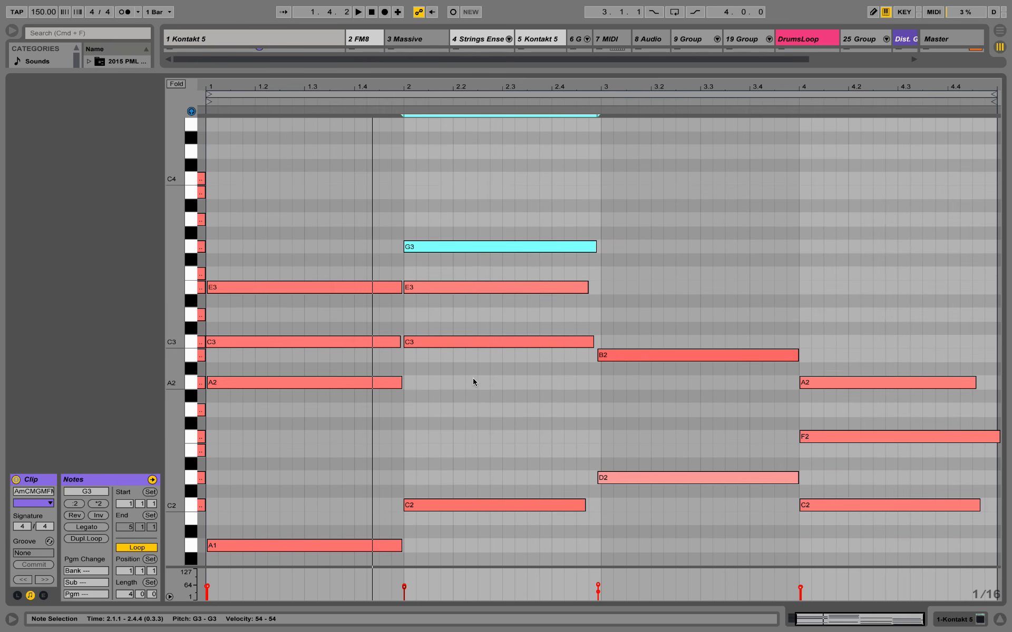
click(472, 378)
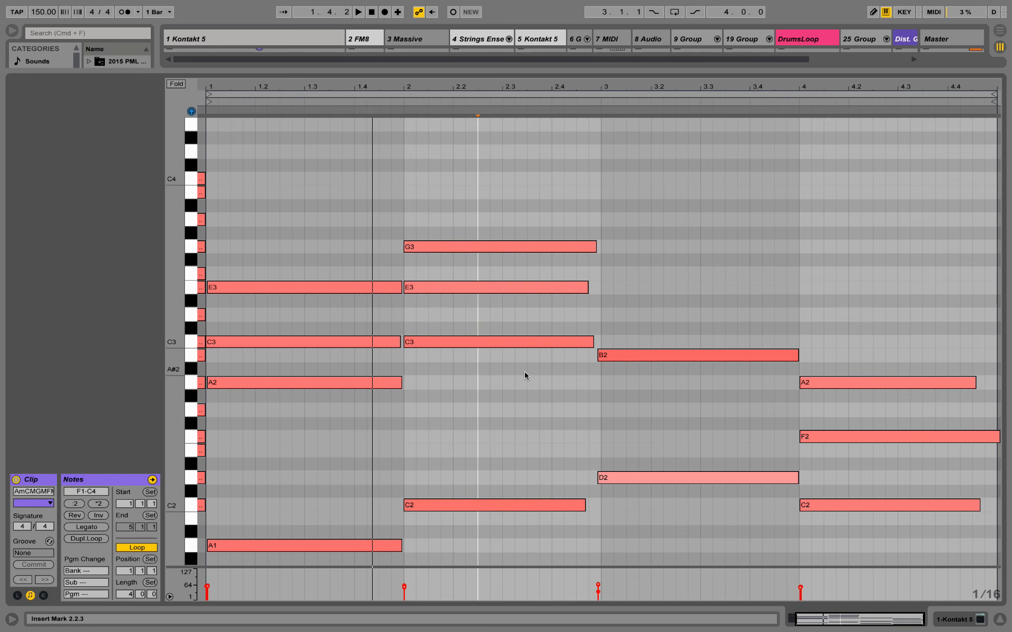
drag(466, 368, 495, 396)
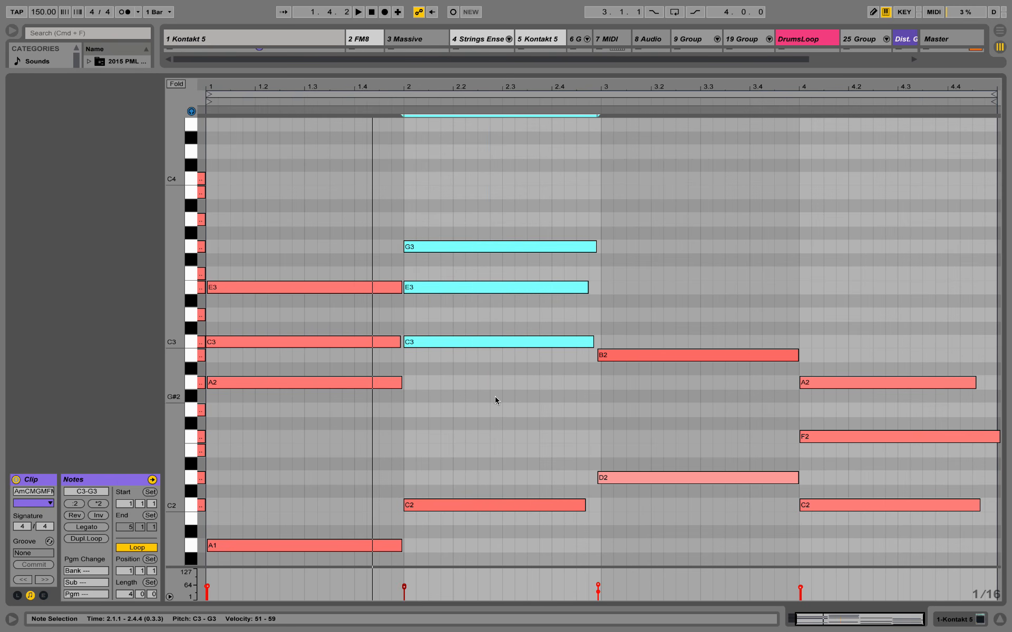
click(495, 396)
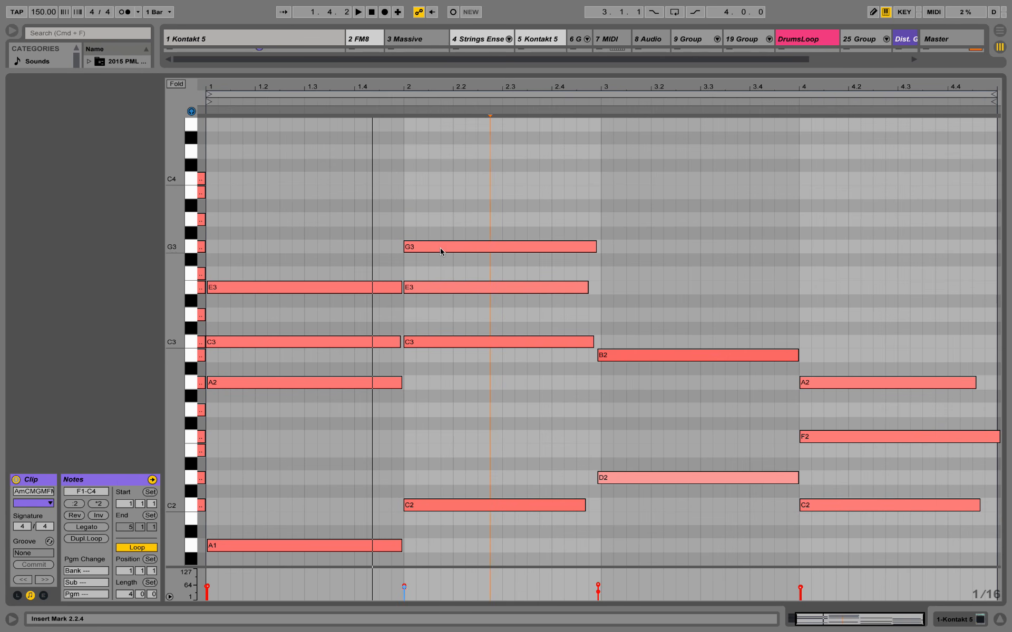
Play the clip twice to hear the progression with G3 on top of the bar 2 chord.
scroll(479, 363, down, 5)
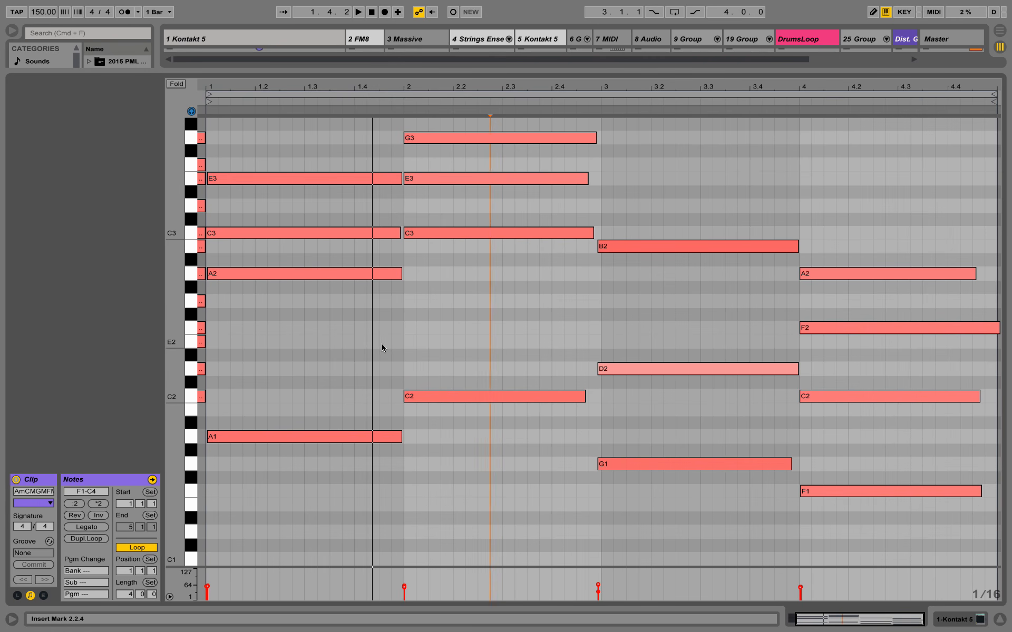
key(space)
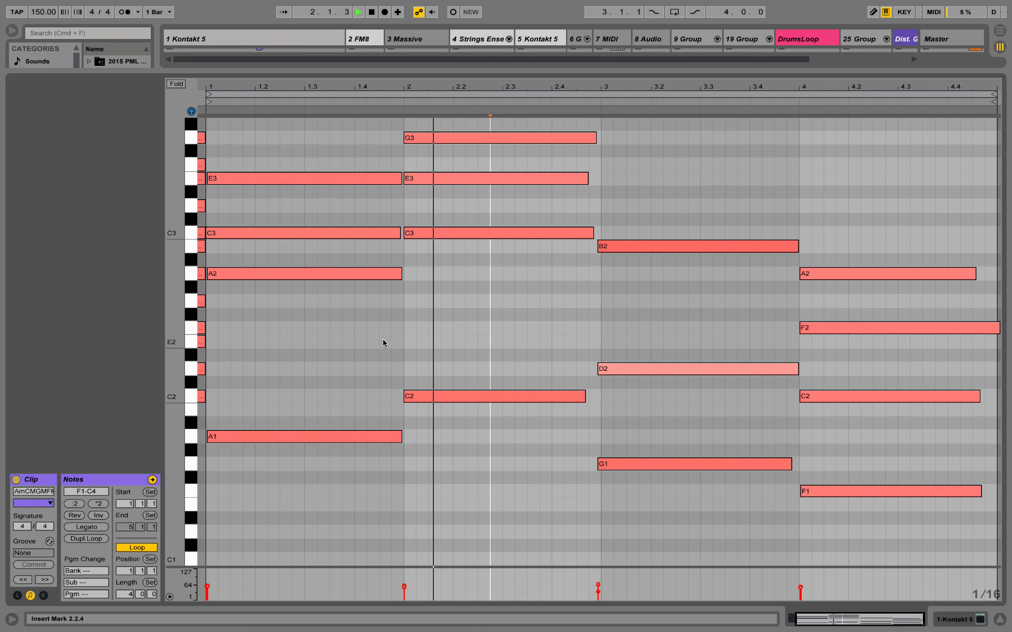
scroll(382, 342, up, 3)
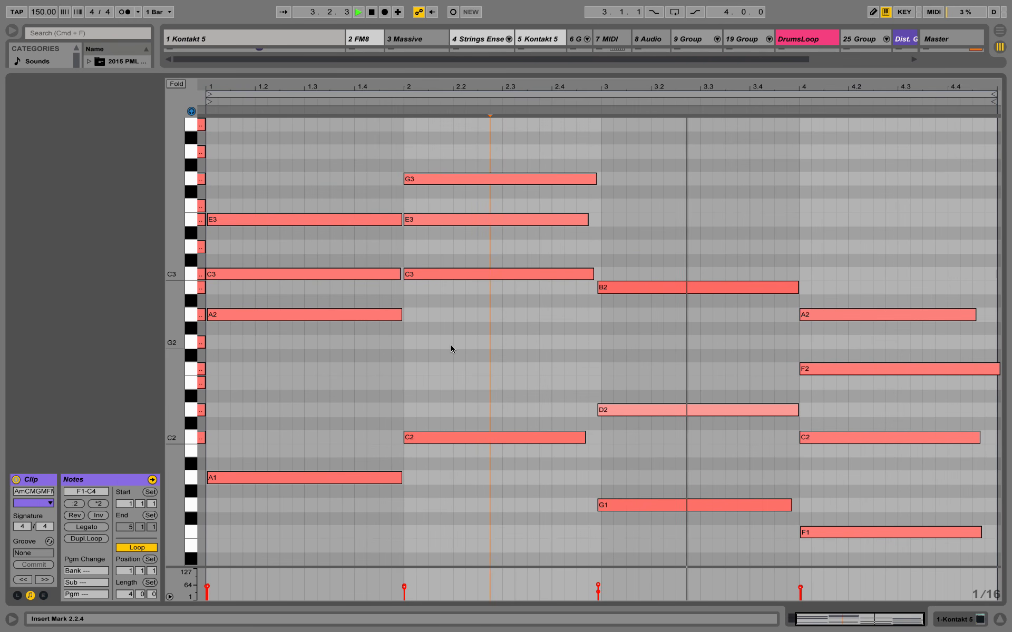
key(space)
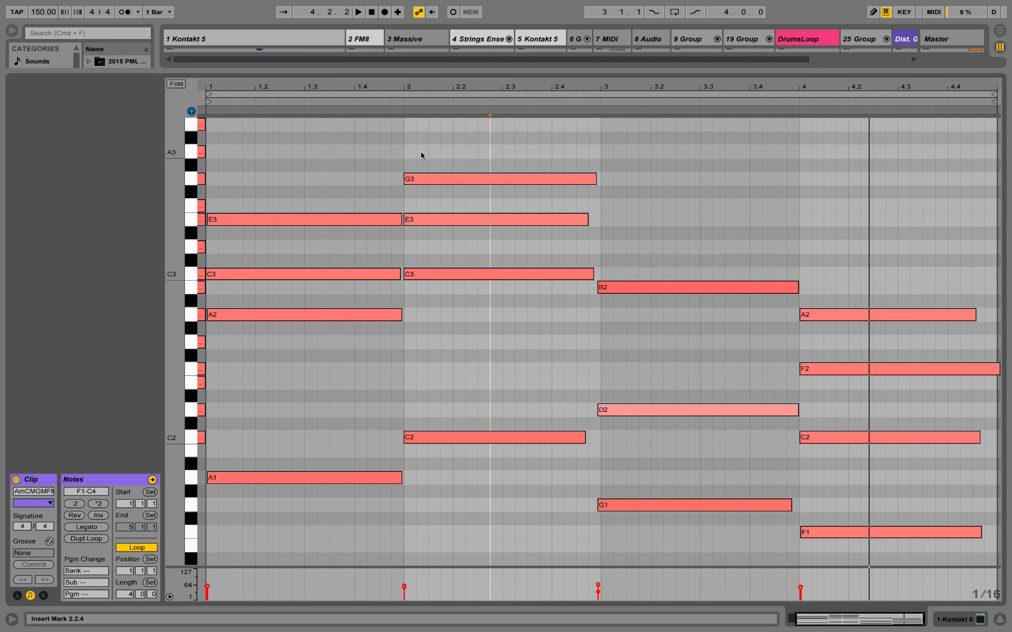
key(space)
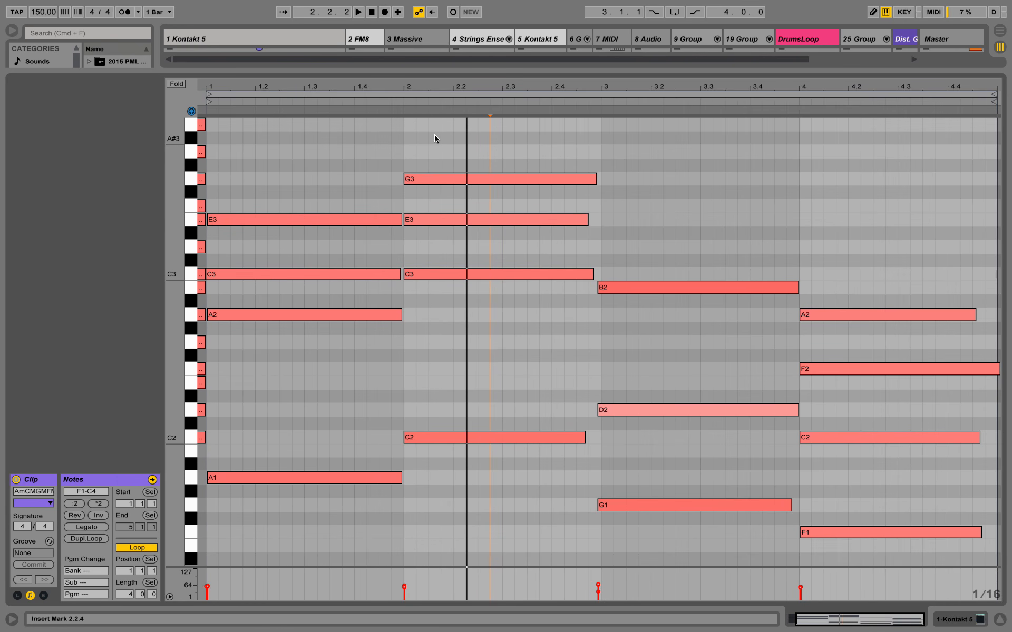
key(space)
Lower the G3 note in bar 2 by an octave to G2 and play the progression.
click(361, 135)
drag(361, 135, 482, 197)
key(shift+Down)
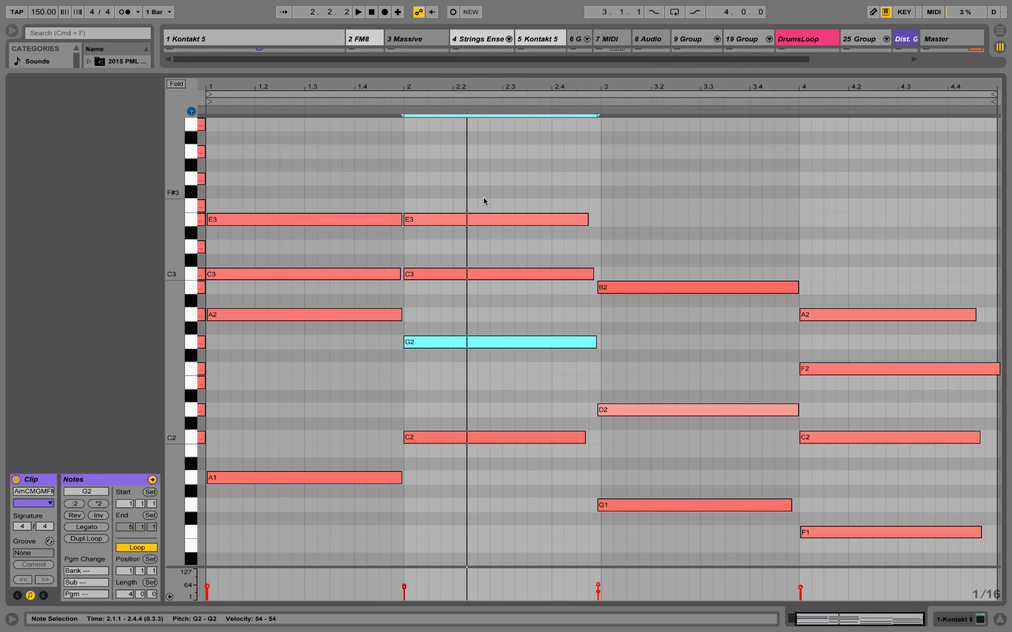
key(space)
click(472, 300)
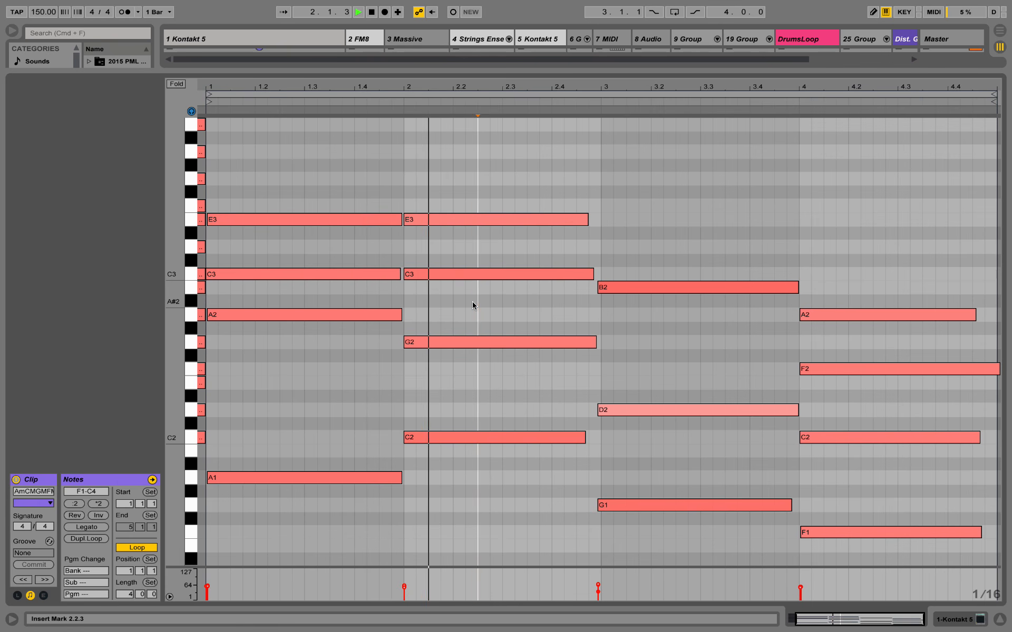
key(space)
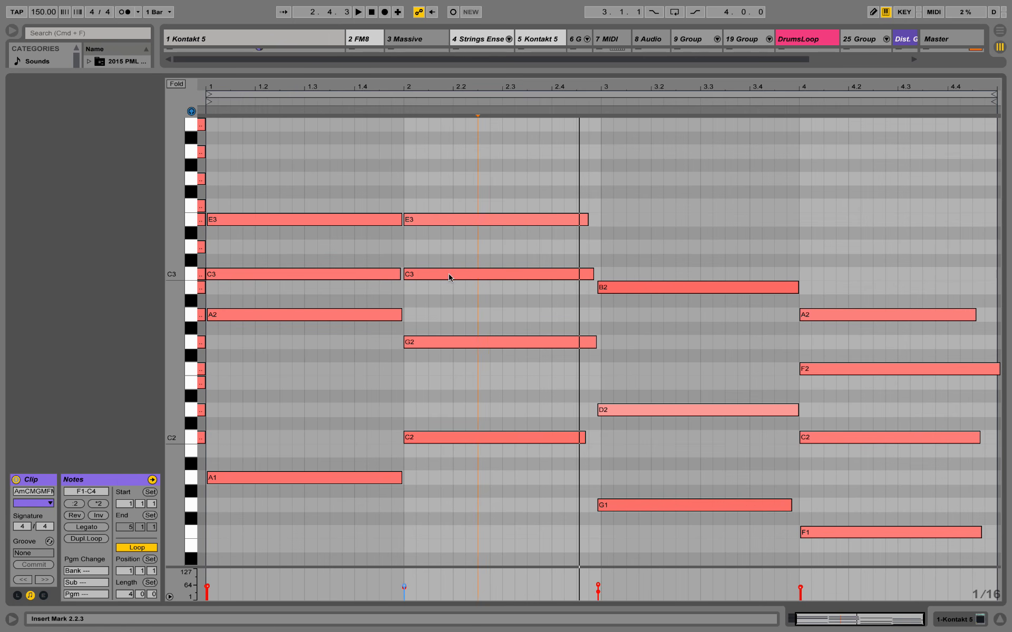
Raise the G2 and C3 notes in bar 2 by an octave each, to G3 and C4.
click(459, 342)
key(shift+Up)
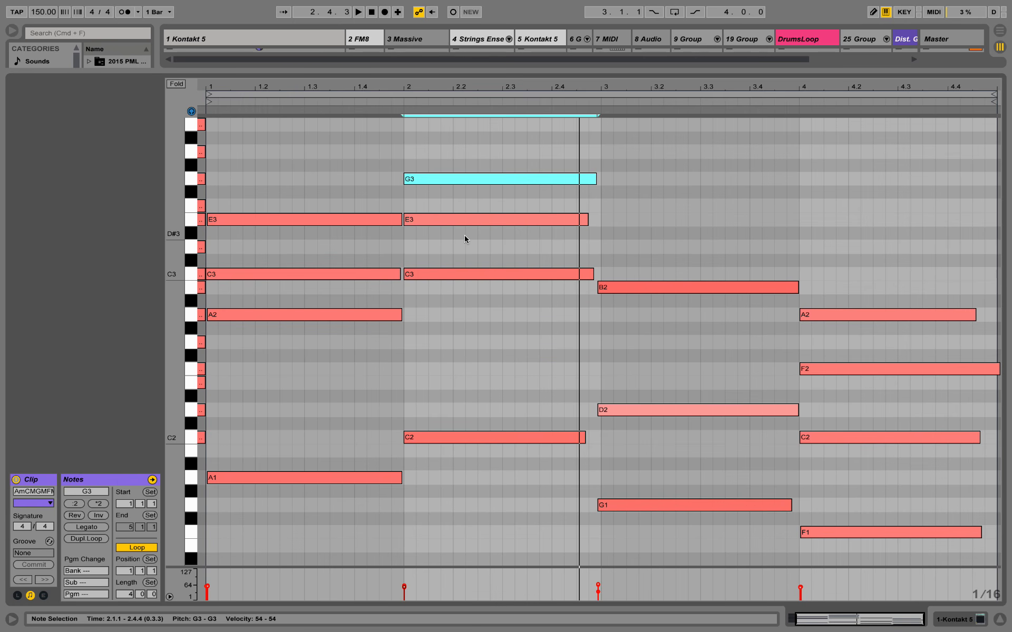
scroll(472, 358, up, 2)
click(469, 332)
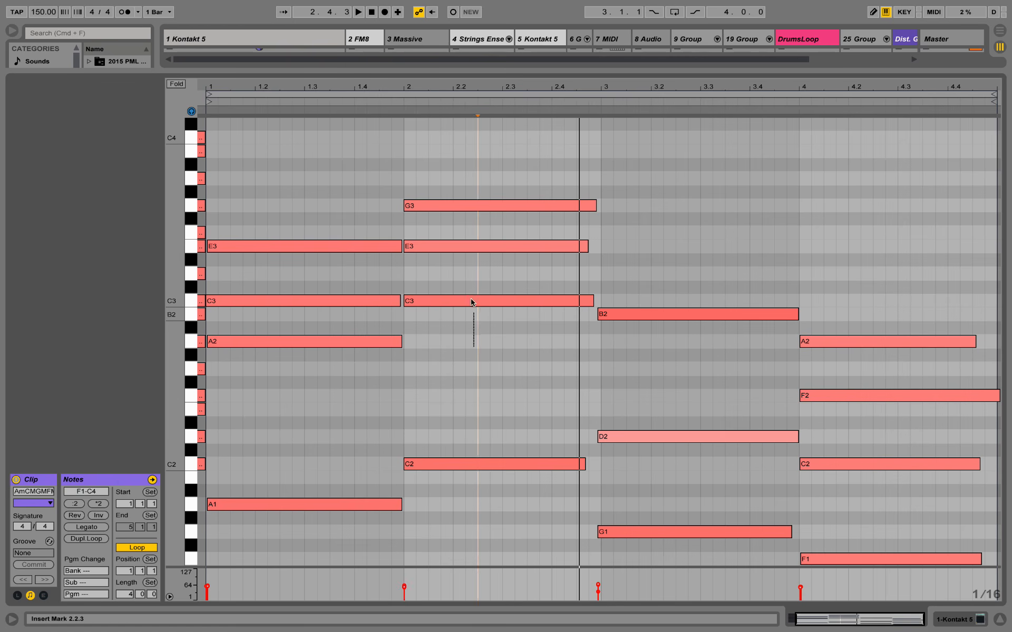
click(470, 299)
key(shift+Up)
scroll(469, 300, up, 2)
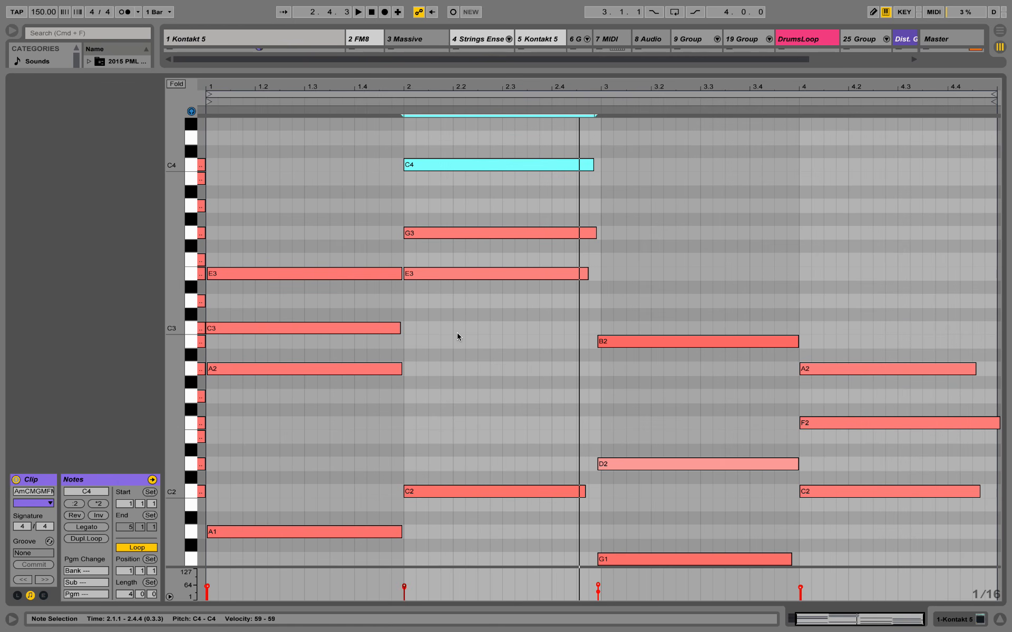
Lower the E3, G3 and C4 notes in bar 2 by an octave and highlight the full chord from C2 to C3.
drag(457, 334, 452, 359)
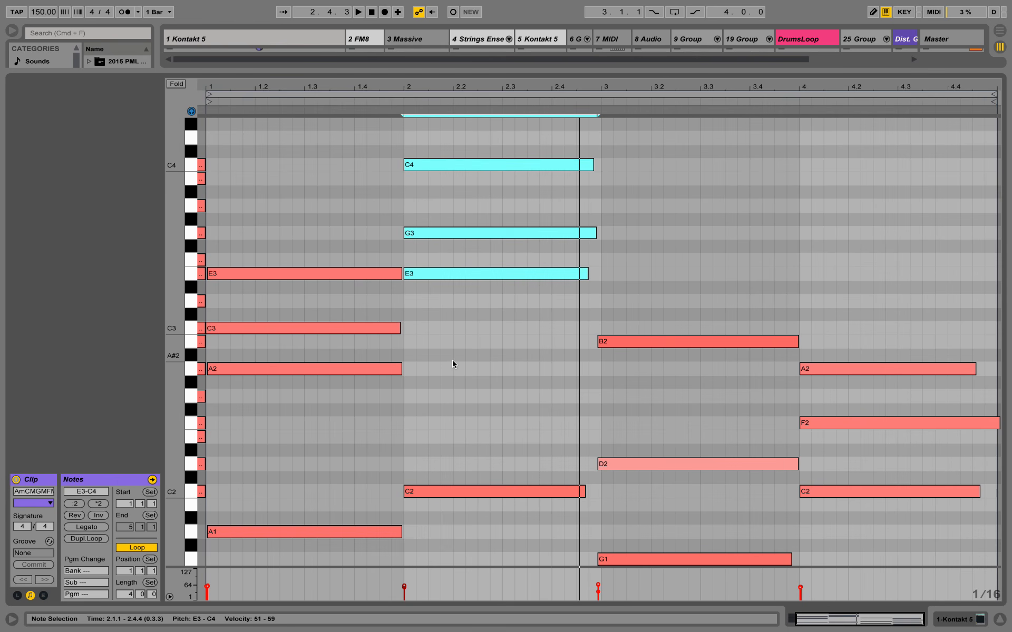
key(shift+Down)
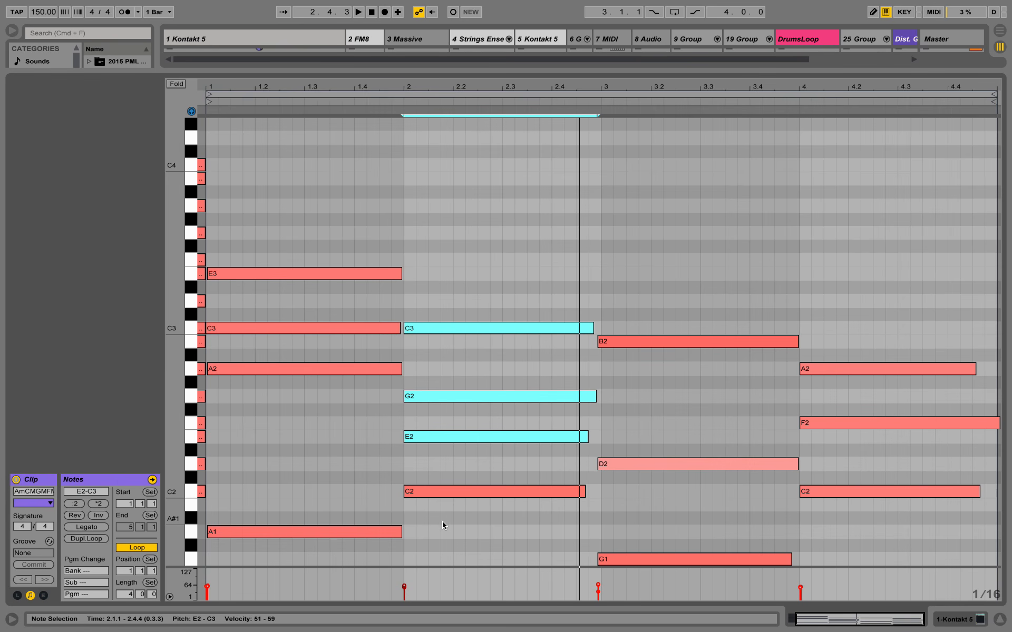
drag(432, 527, 496, 286)
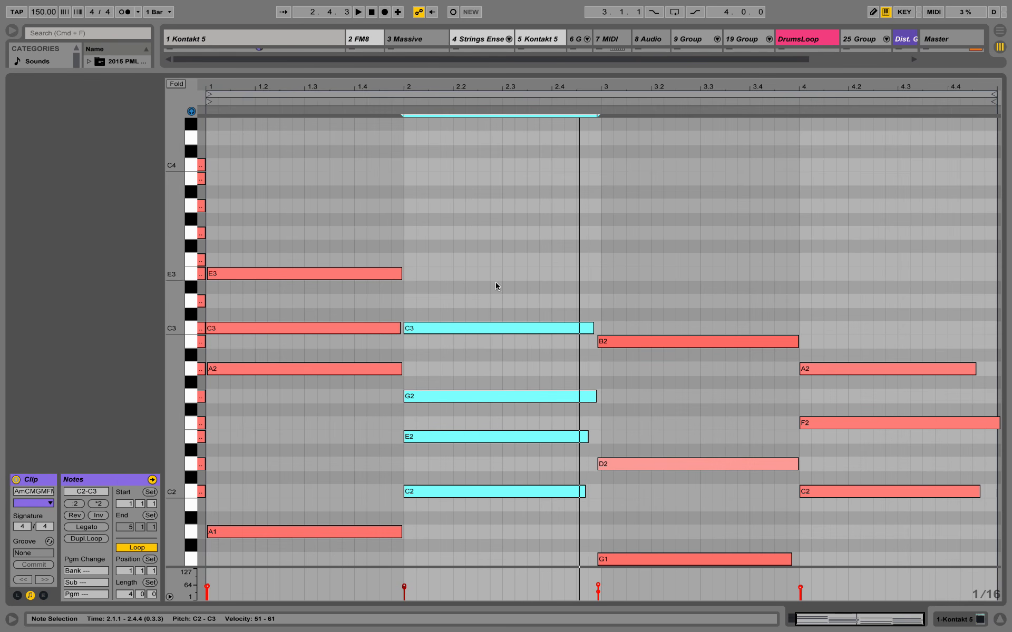
drag(432, 534, 552, 267)
drag(441, 529, 559, 255)
click(463, 454)
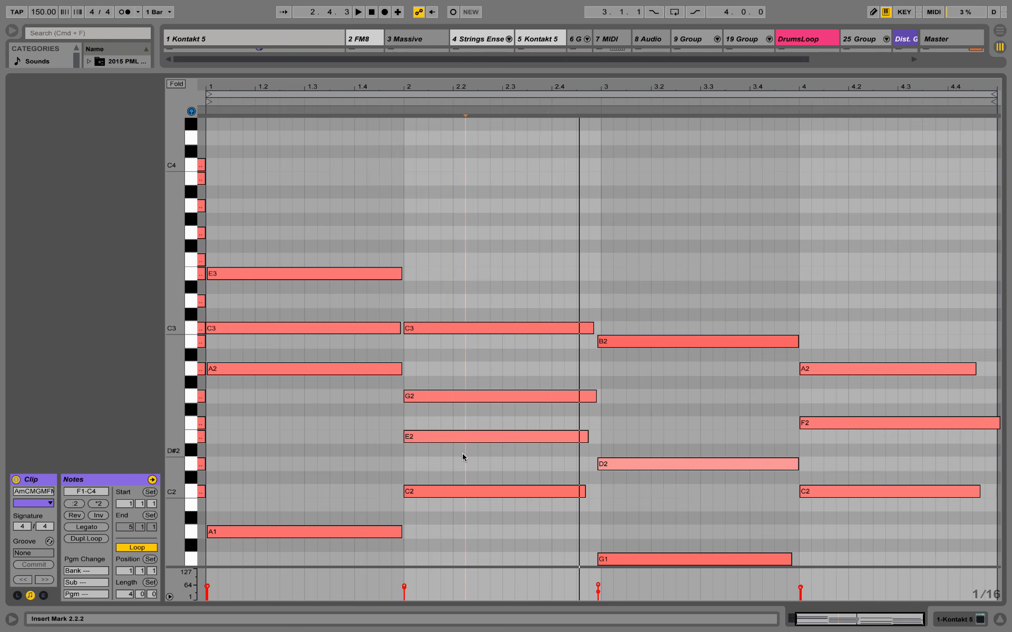
Raise the upper three notes of the bar 2 chord by an octave to E3, G3 and C4.
drag(463, 454, 537, 284)
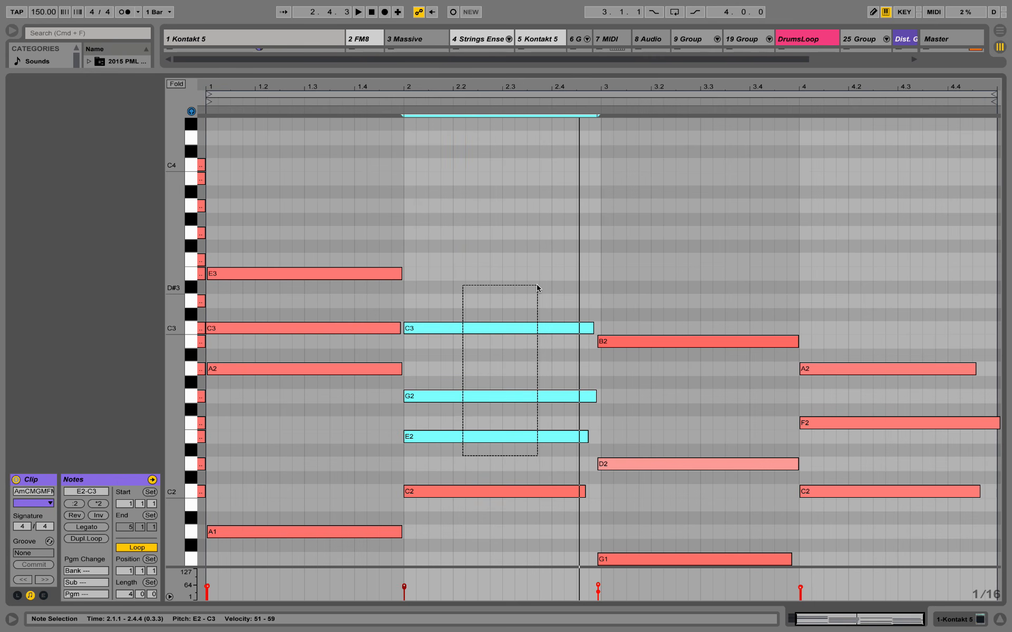
key(shift+Up)
click(514, 321)
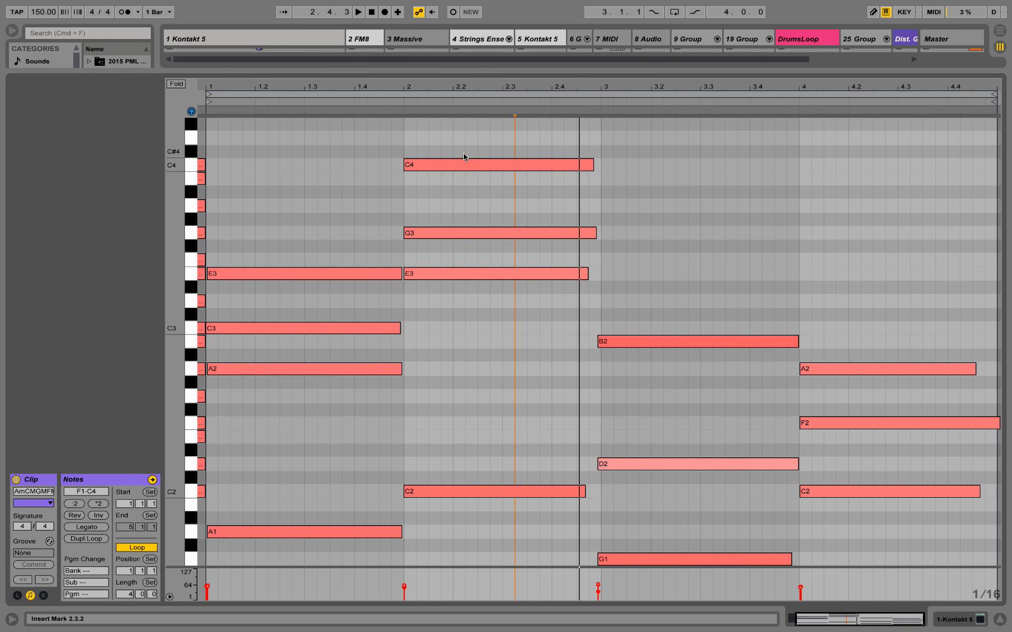
Lower the C4 and G3 notes in bar 2 by an octave each, to C3 and G2, highlighting the notes after each change.
click(466, 164)
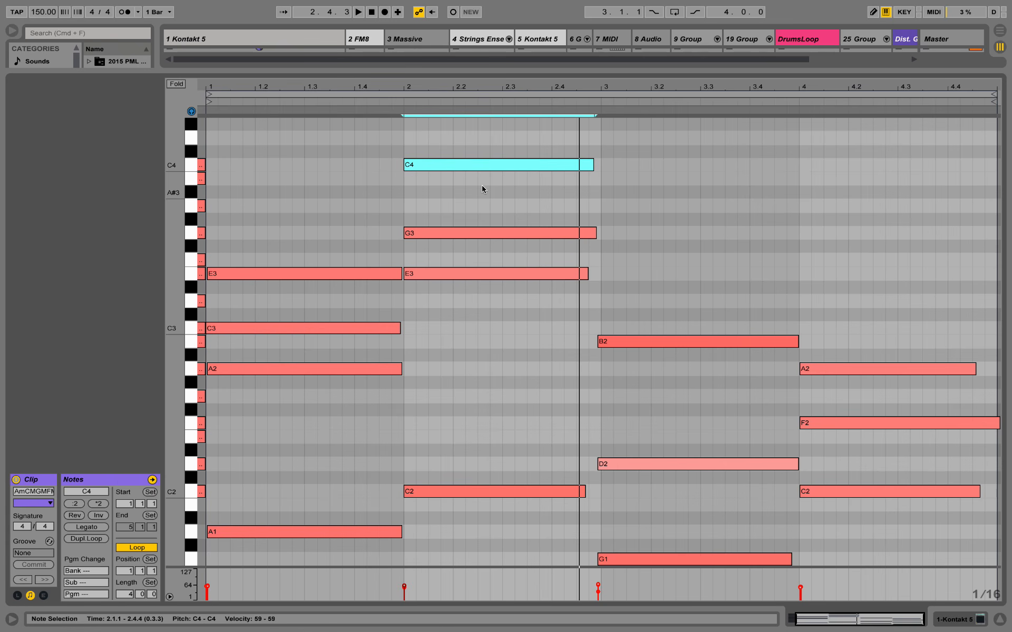
key(shift+Down)
drag(482, 186, 514, 383)
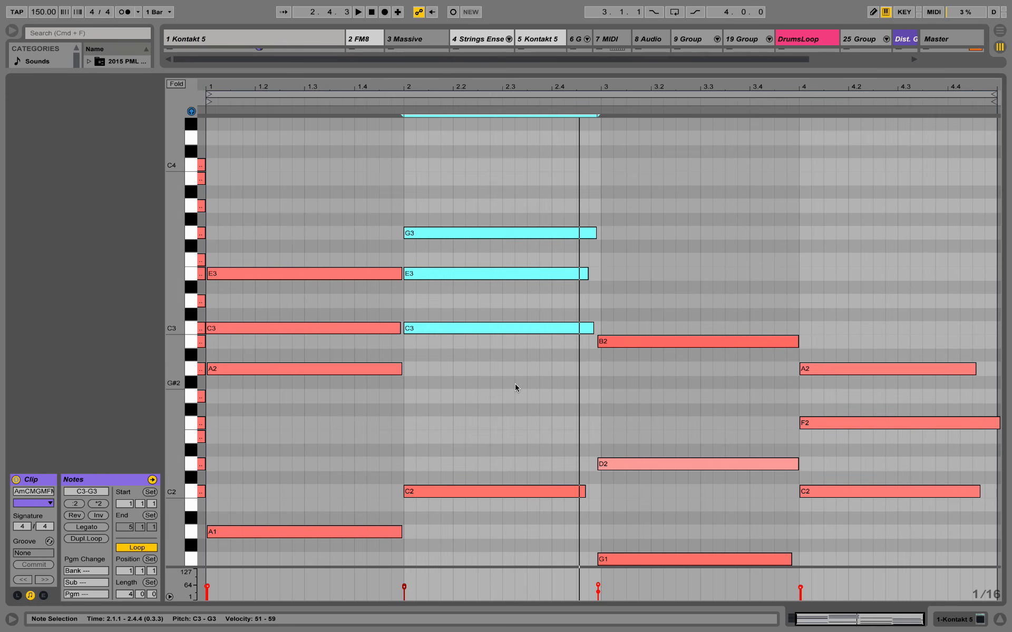
click(514, 384)
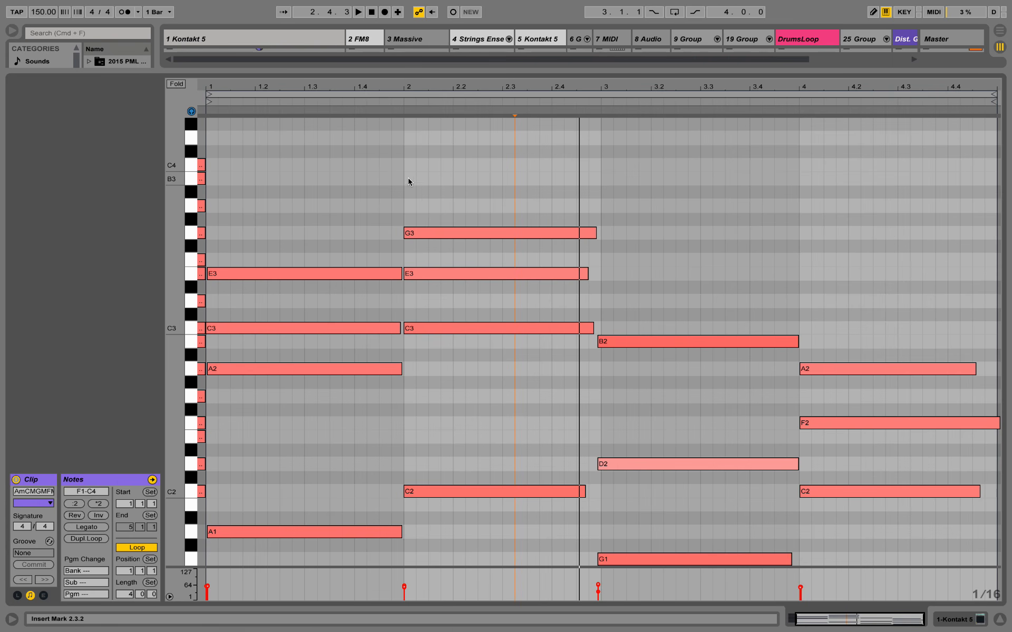
drag(380, 187, 560, 239)
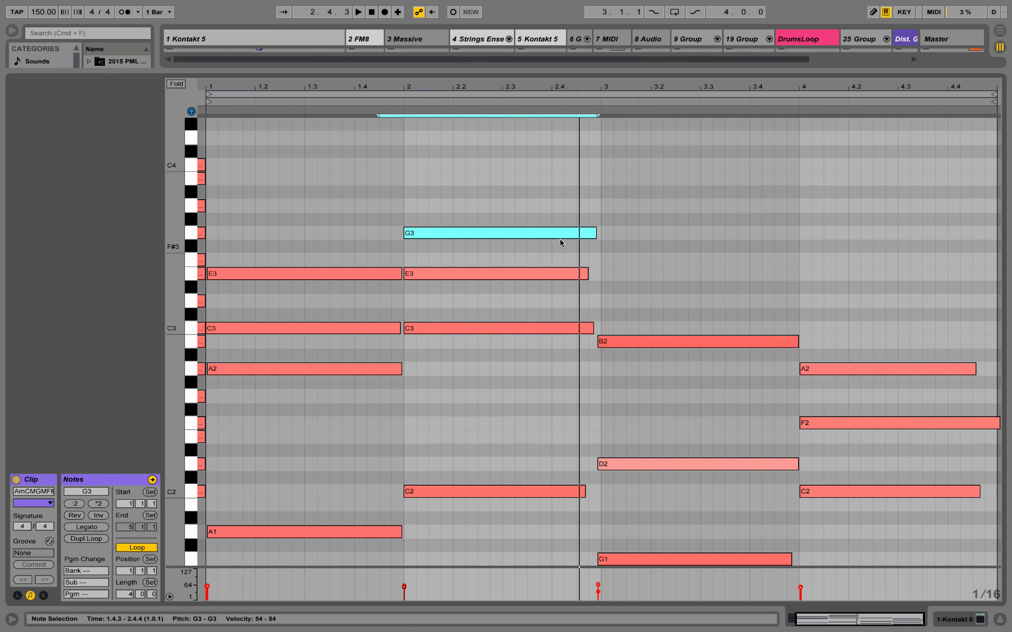
key(shift+Down)
drag(490, 531, 555, 244)
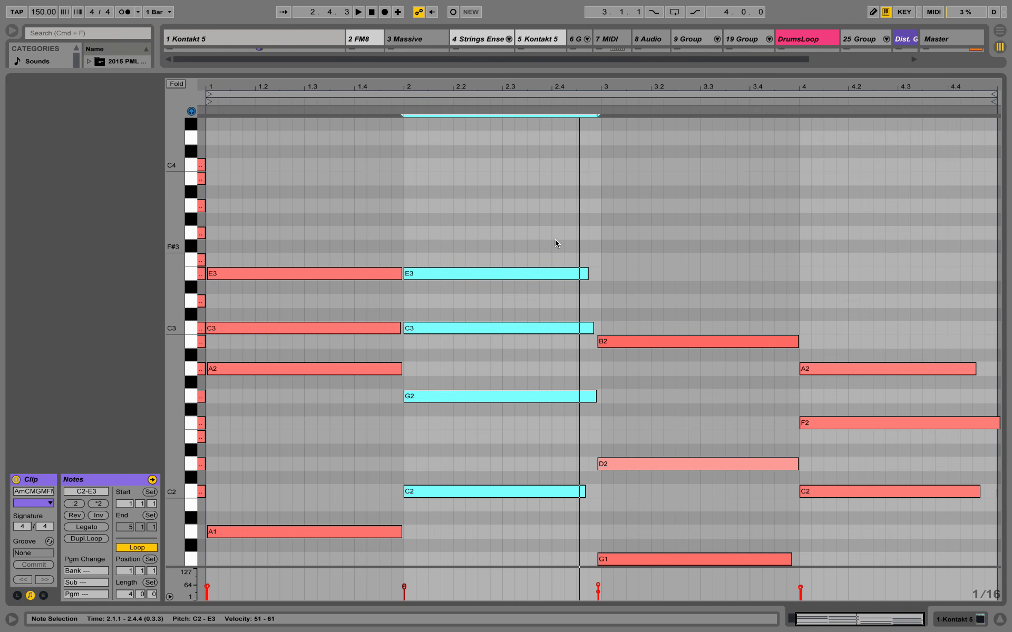
click(499, 227)
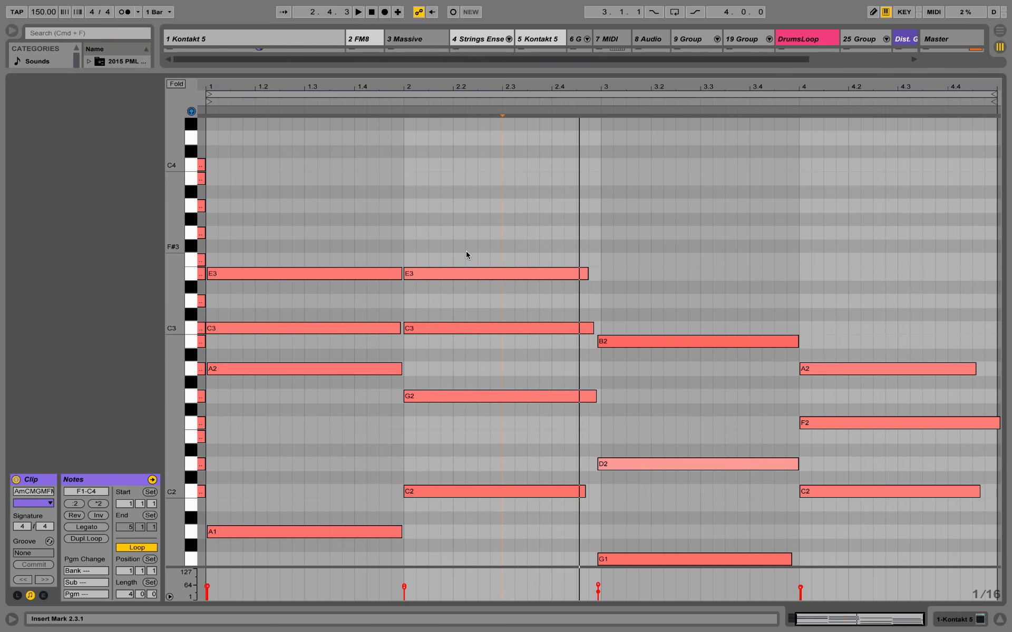
Raise the G2 and C3 notes in bar 2 by an octave each, to G3 and C4.
drag(471, 431, 485, 401)
key(shift+Up)
click(496, 400)
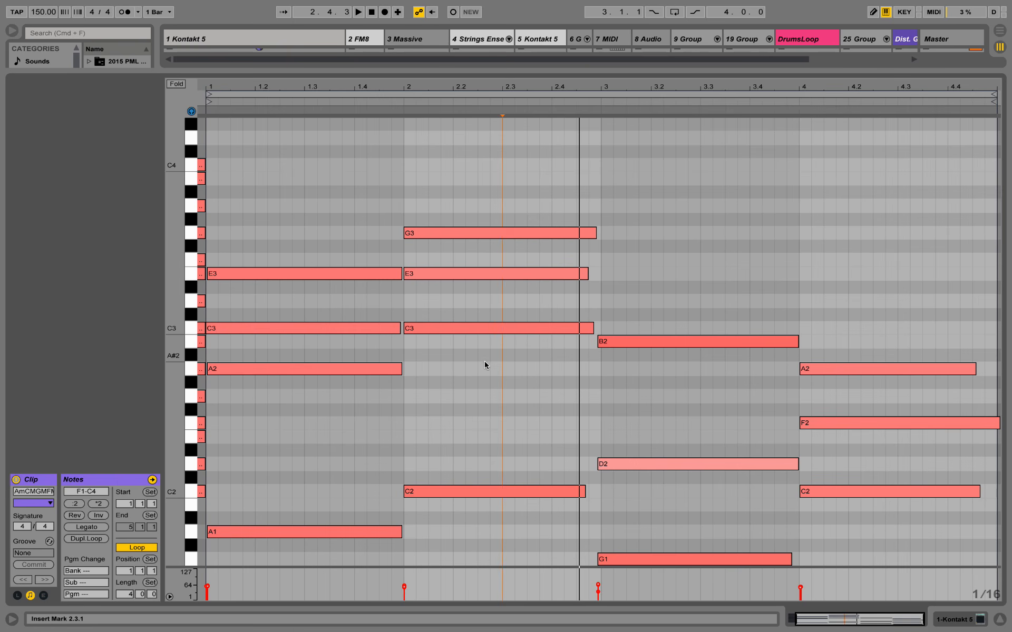
drag(473, 348, 476, 331)
key(shift+Up)
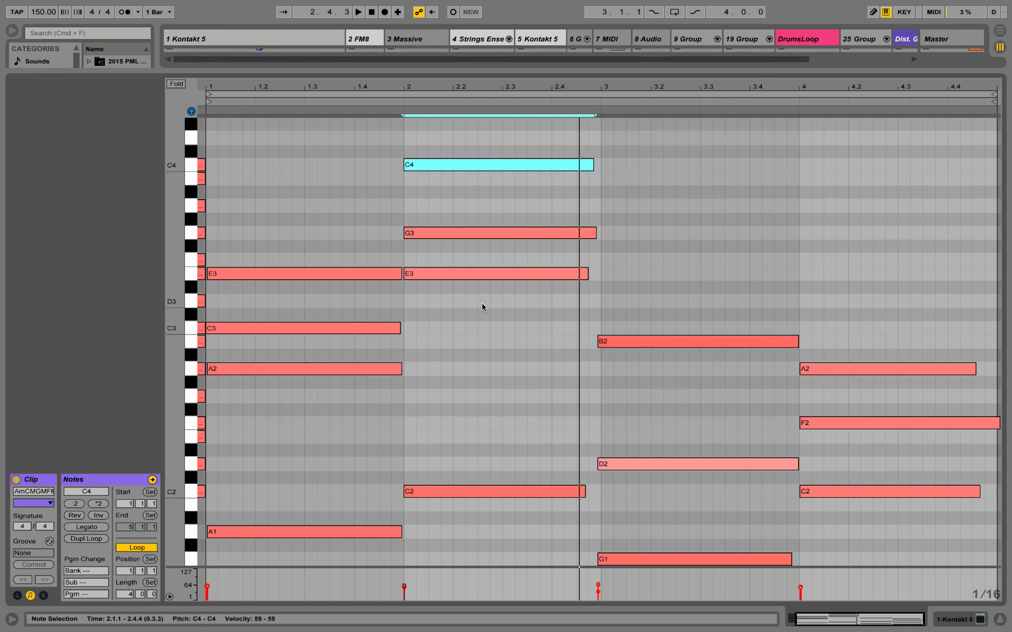
scroll(481, 307, up, 2)
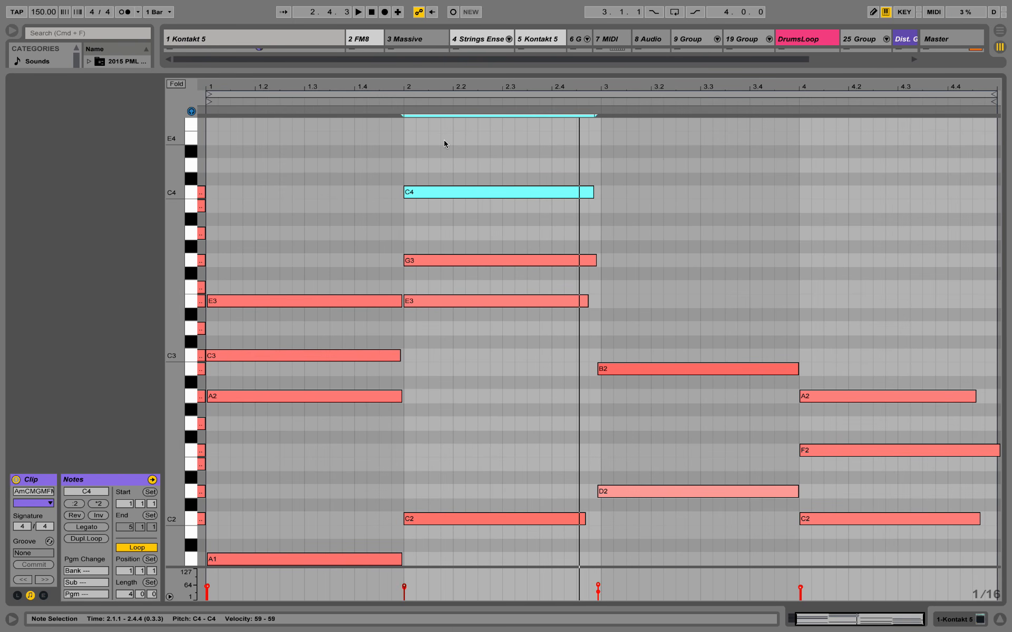
Highlight the upper three notes of the bar 2 chord, E3, G3 and C4.
drag(449, 142, 513, 389)
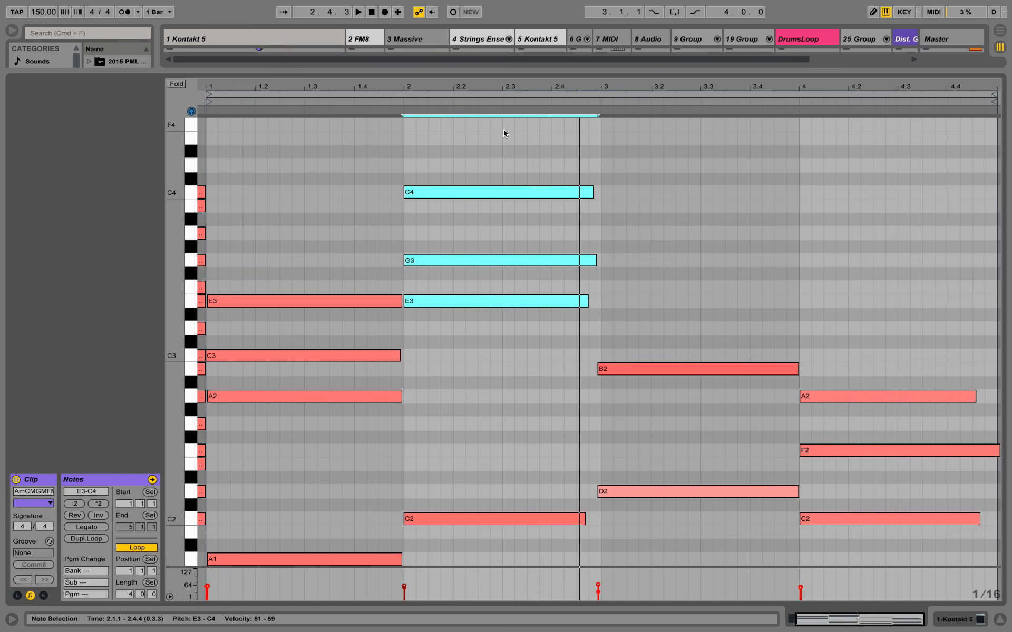
drag(499, 145, 510, 219)
drag(489, 149, 495, 378)
click(495, 377)
Drop the bar 2 chord's C4 to C3 and its G3 to G2, one octave each.
drag(491, 227, 478, 195)
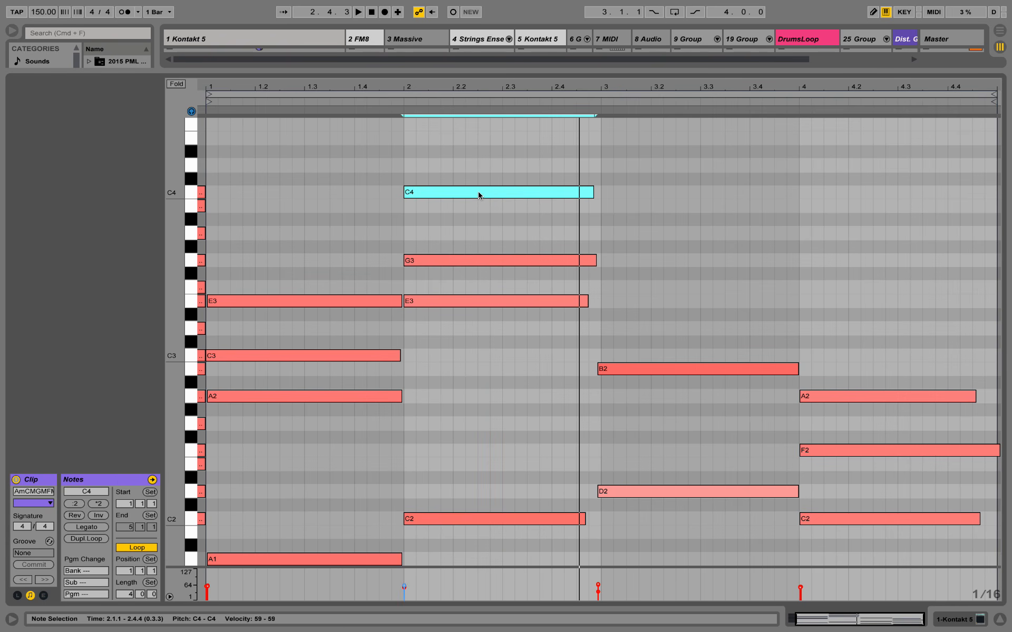
key(shift+Down)
click(479, 224)
click(484, 261)
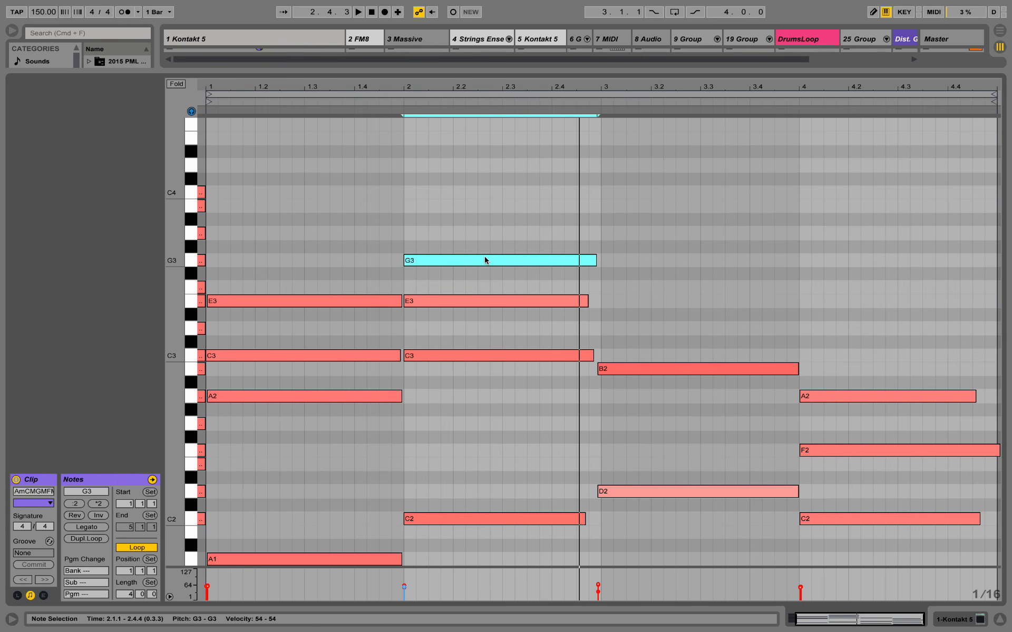
key(shift+Down)
scroll(720, 294, down, 5)
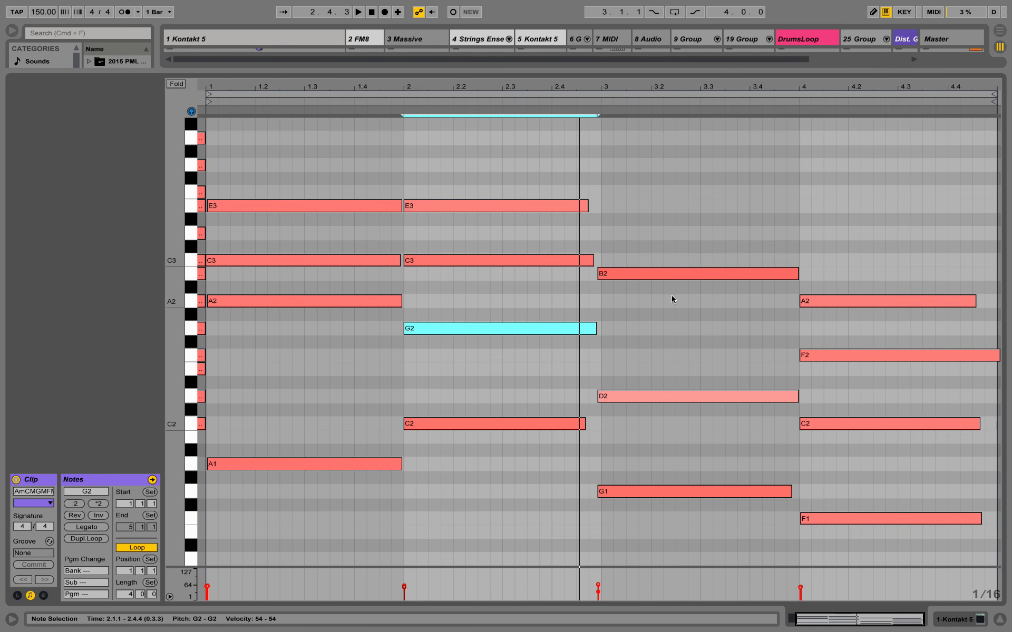
Highlight the full bar 3 chord from G1 to B2.
drag(644, 522, 730, 227)
drag(656, 520, 741, 235)
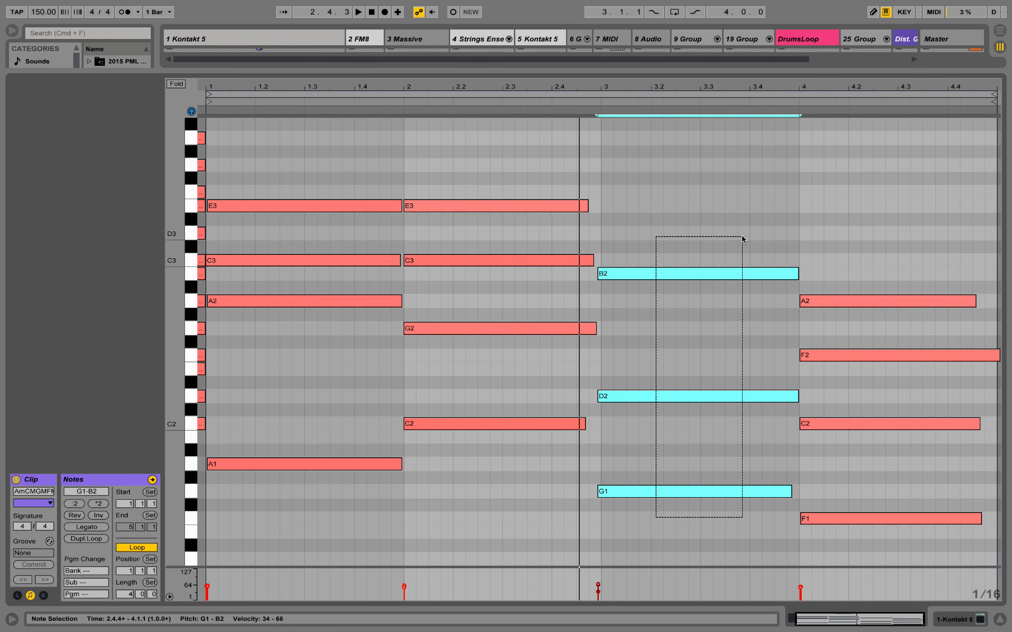
click(701, 327)
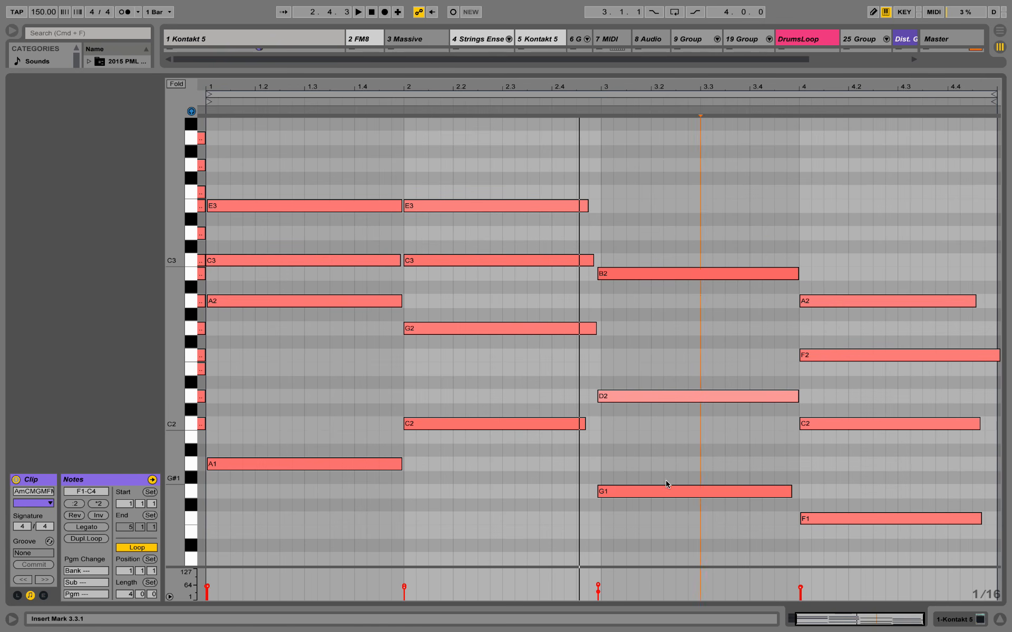
Lower the B2 note in bar 3 by an octave to B1 and highlight the chord.
scroll(669, 483, down, 1)
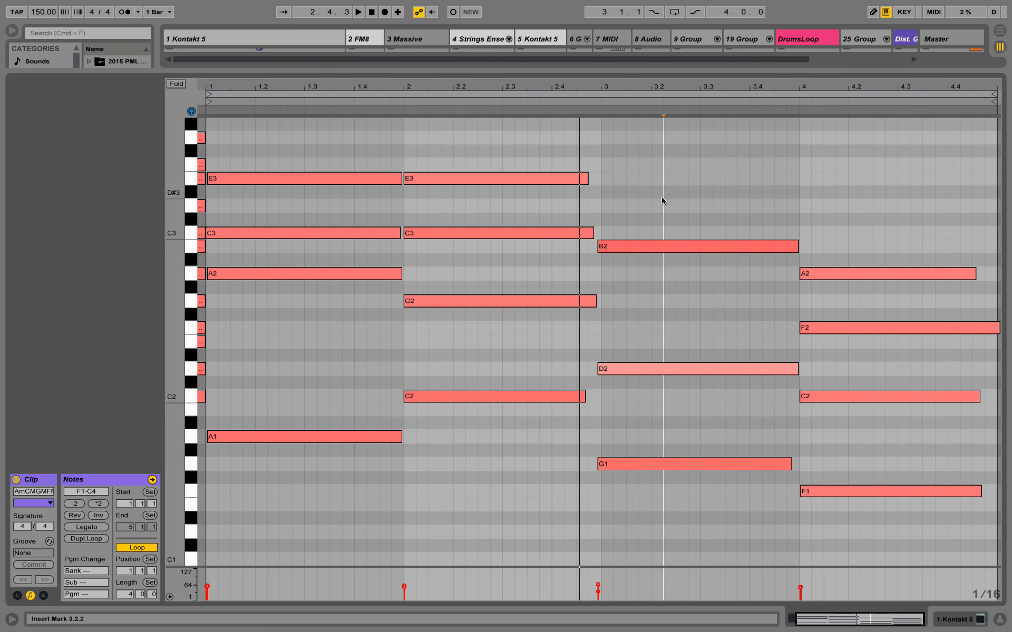
click(664, 248)
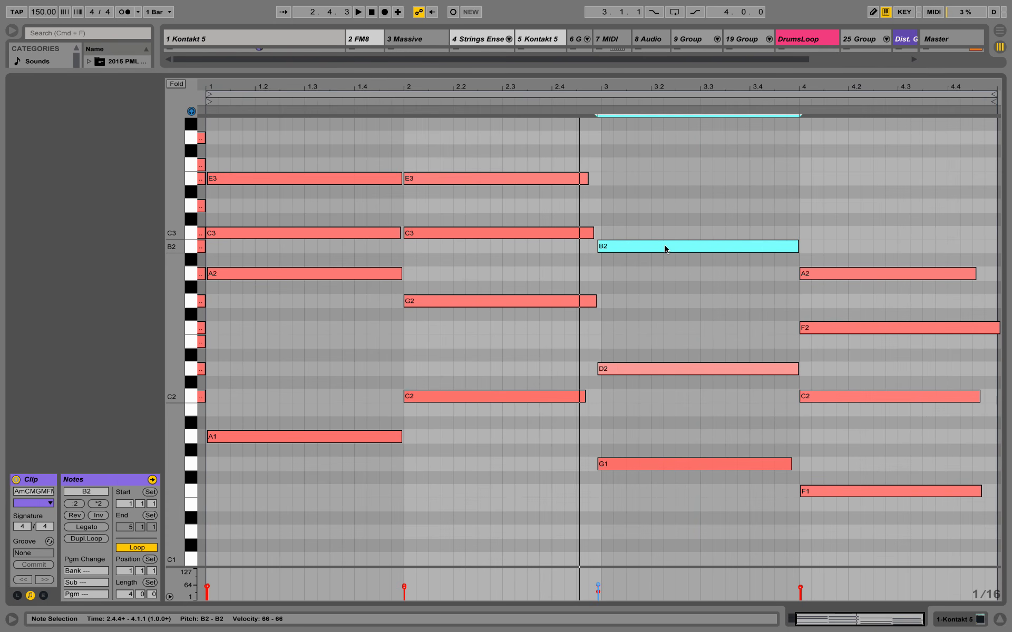
key(shift+Down)
click(629, 503)
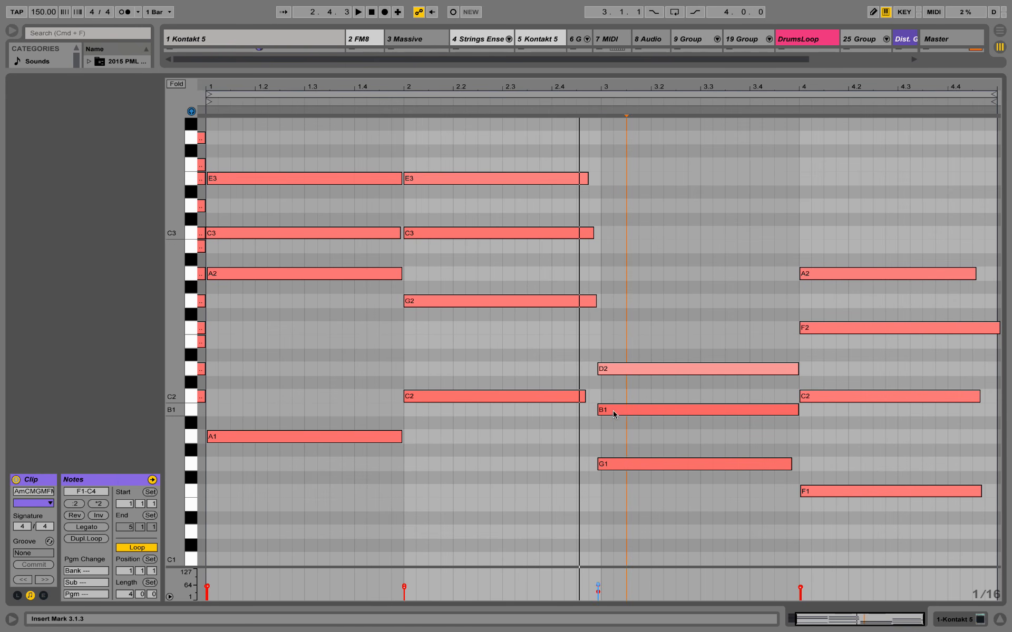
drag(643, 515, 722, 351)
click(688, 440)
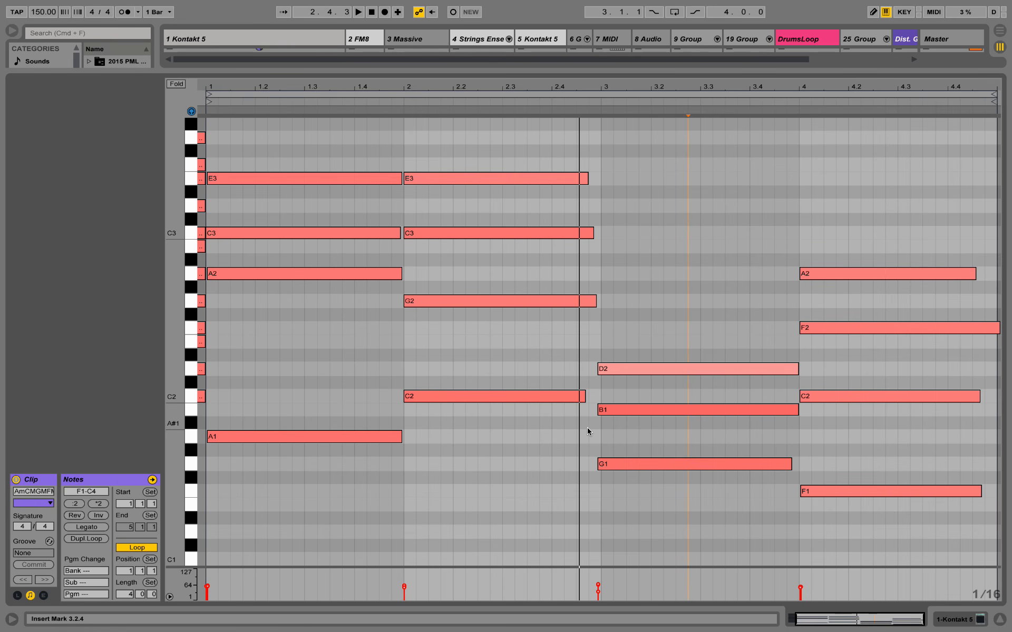
Raise the B1 note in bar 3 by an octave to B2 and select the chord from G1 to B2.
drag(587, 428, 665, 414)
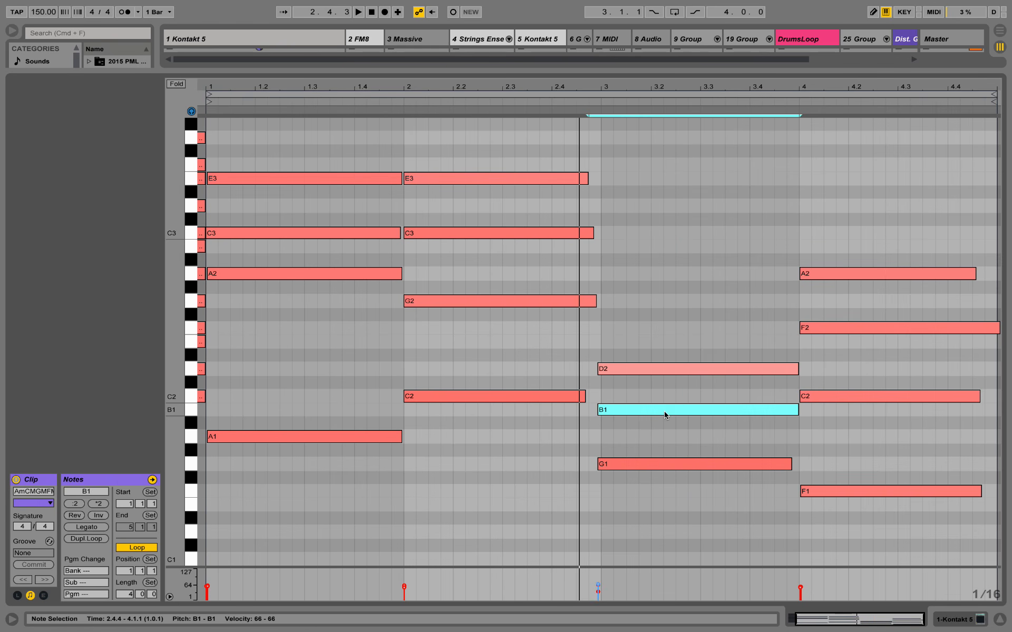
key(shift+Up)
drag(669, 177, 653, 543)
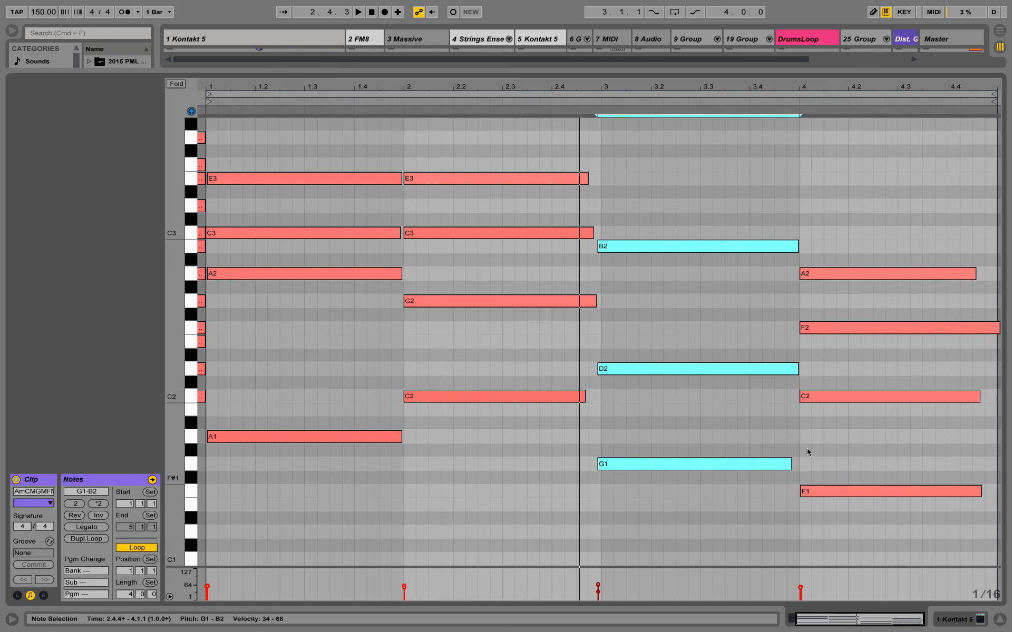
Raise the C2 note in bar 4 by an octave to C3 and highlight the chord's notes.
scroll(888, 326, down, 3)
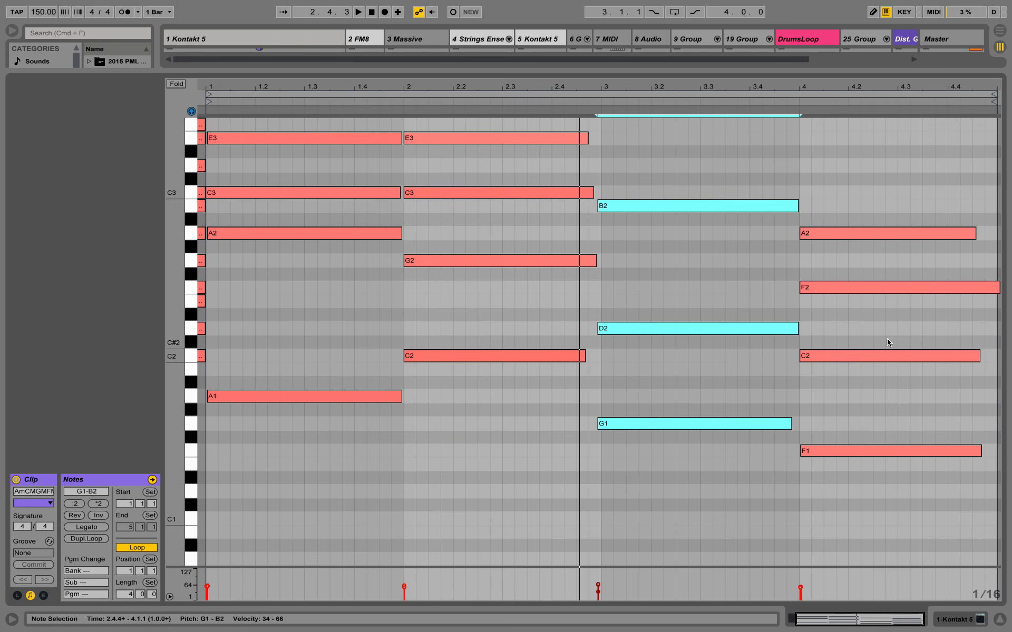
scroll(885, 343, up, 1)
click(859, 506)
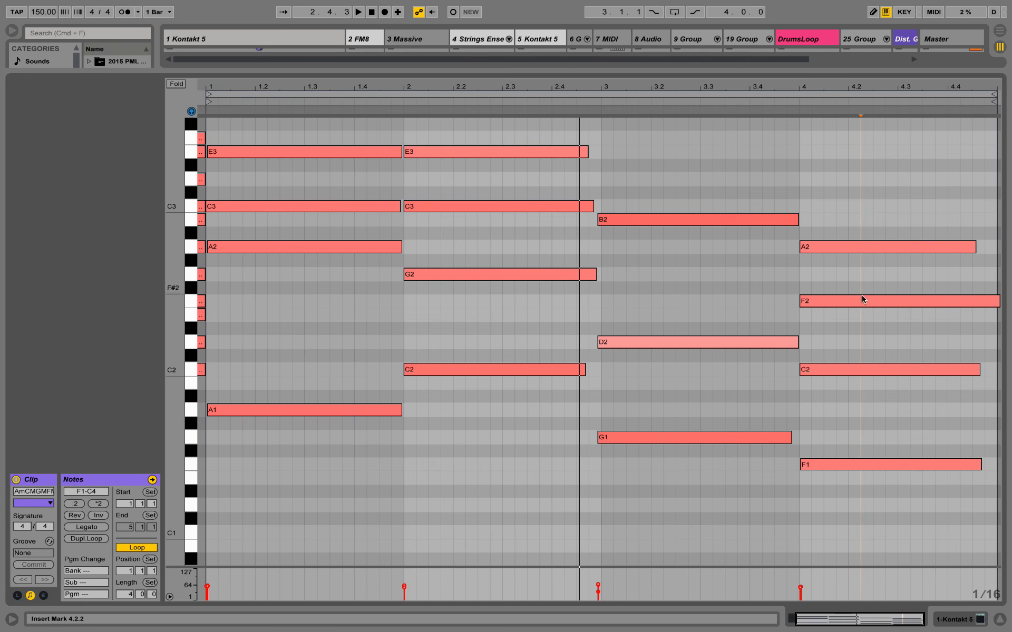
scroll(864, 299, up, 1)
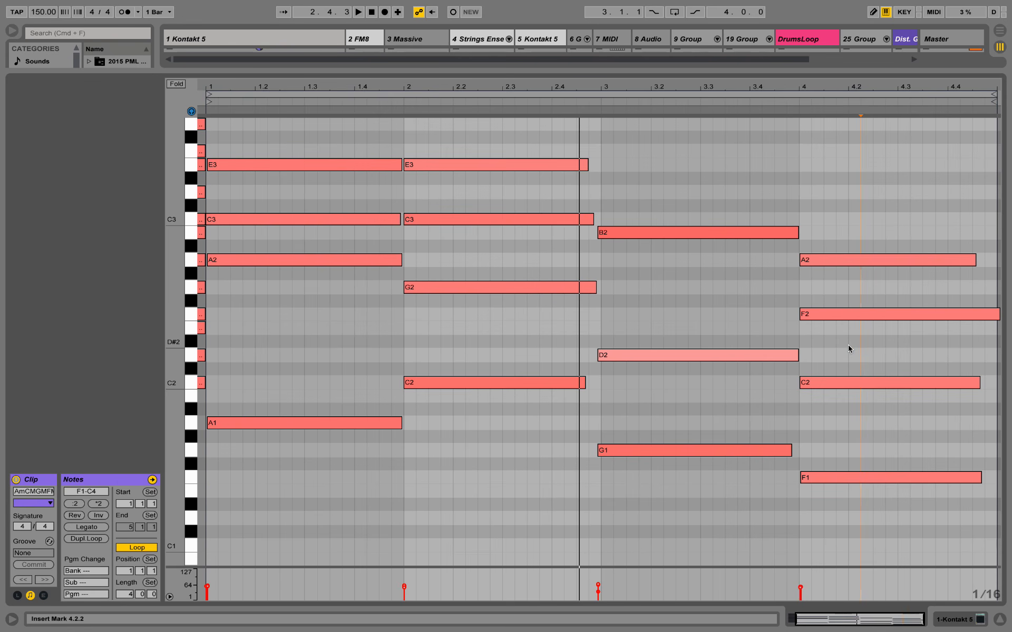
drag(848, 346, 896, 423)
key(shift+Up)
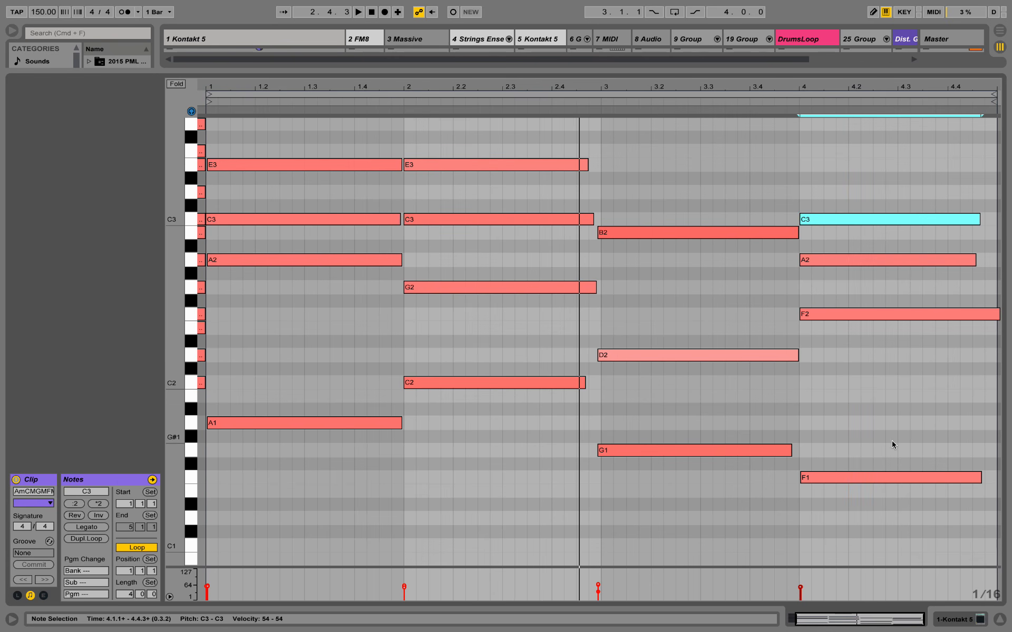
drag(870, 529, 927, 120)
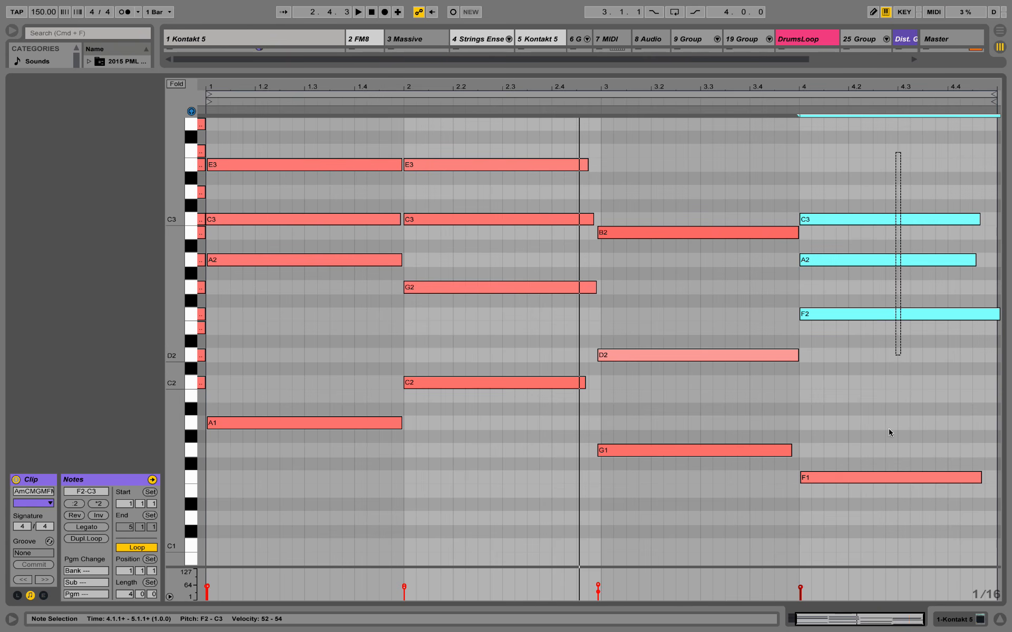
click(867, 396)
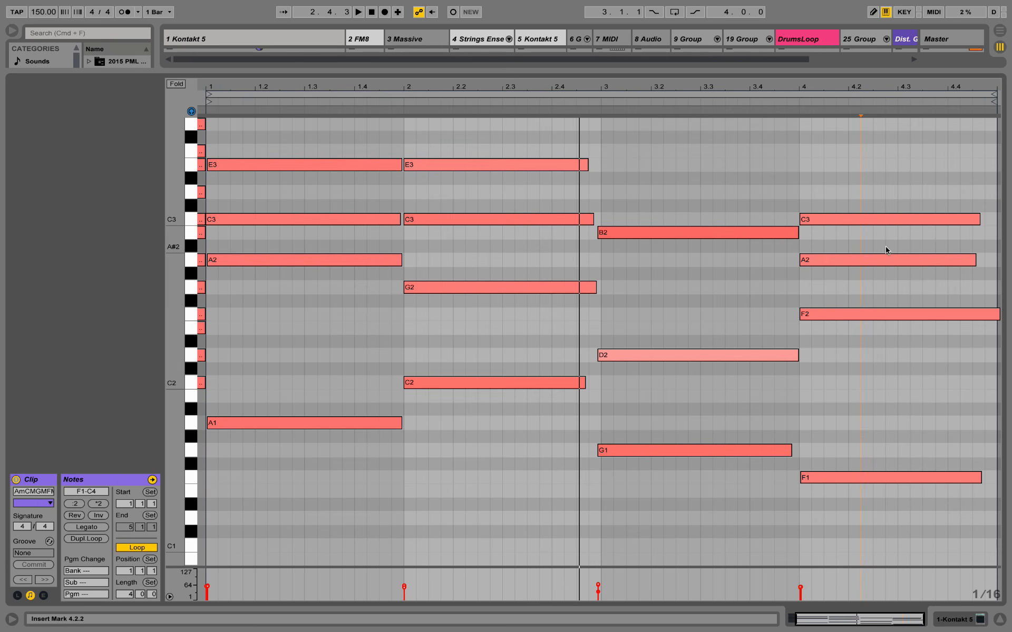
Highlight the upper notes F2, A2 and C3 of the bar 4 chord along with its F1 bass.
drag(841, 371, 882, 469)
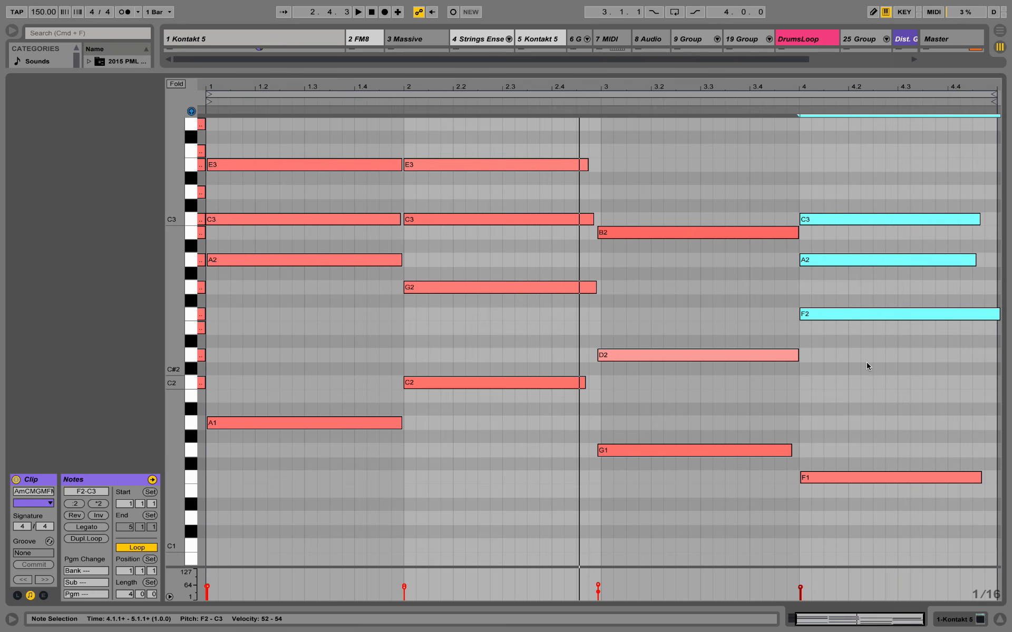
drag(853, 520, 949, 125)
click(840, 371)
Lower the C3 note in bar 4 by an octave to C2, then select the full chord and play it.
drag(834, 188, 839, 228)
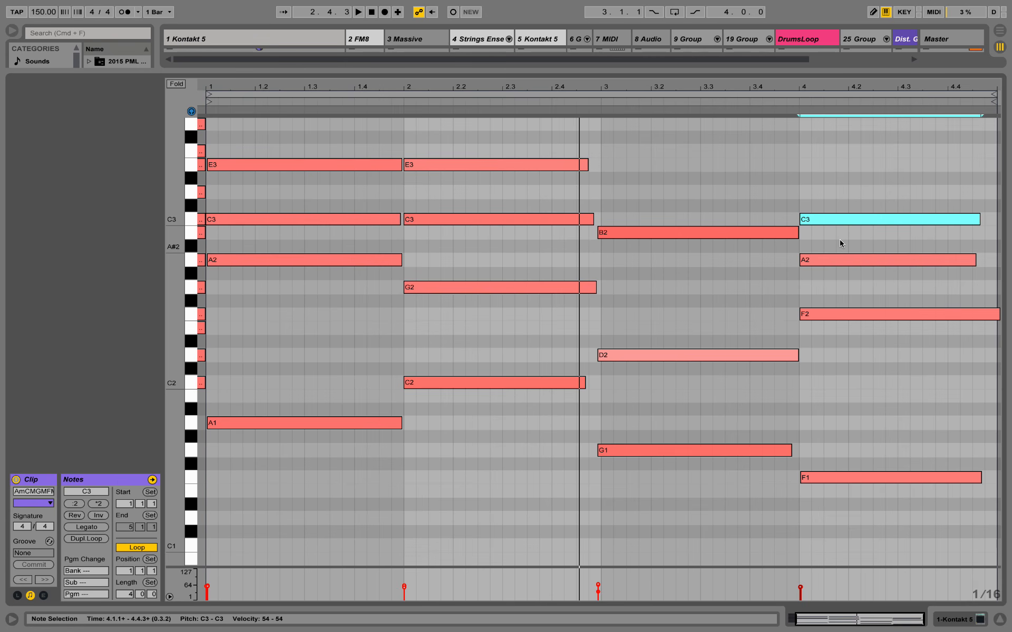
key(shift+Down)
drag(838, 172, 890, 207)
key(space)
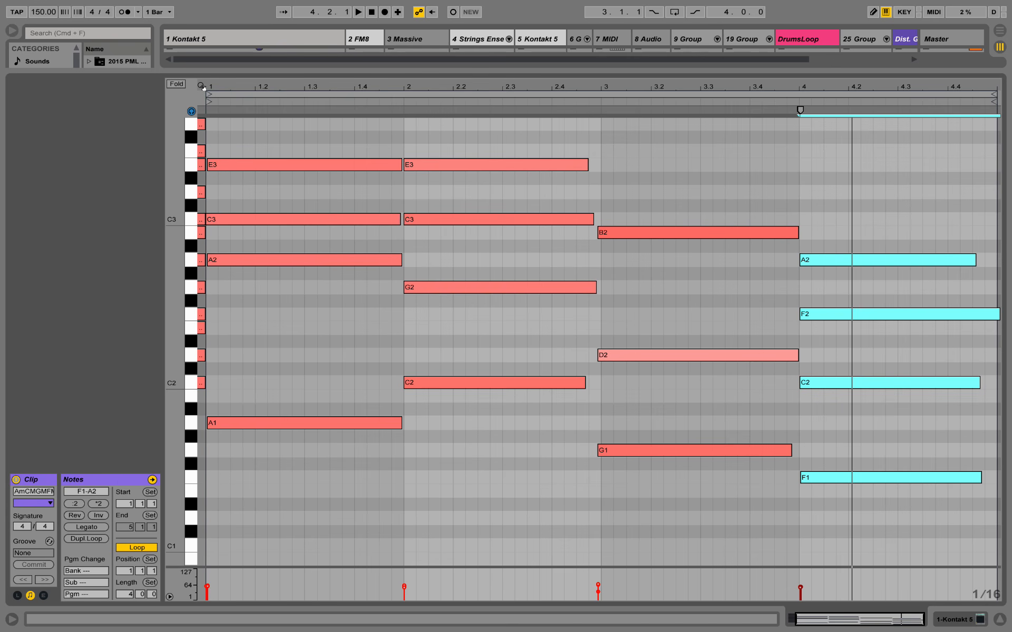
Fold the note editor to show only the pitches that contain notes.
mouse_move(226, 86)
mouse_down()
mouse_move(234, 98)
mouse_move(281, 95)
mouse_move(243, 86)
mouse_up()
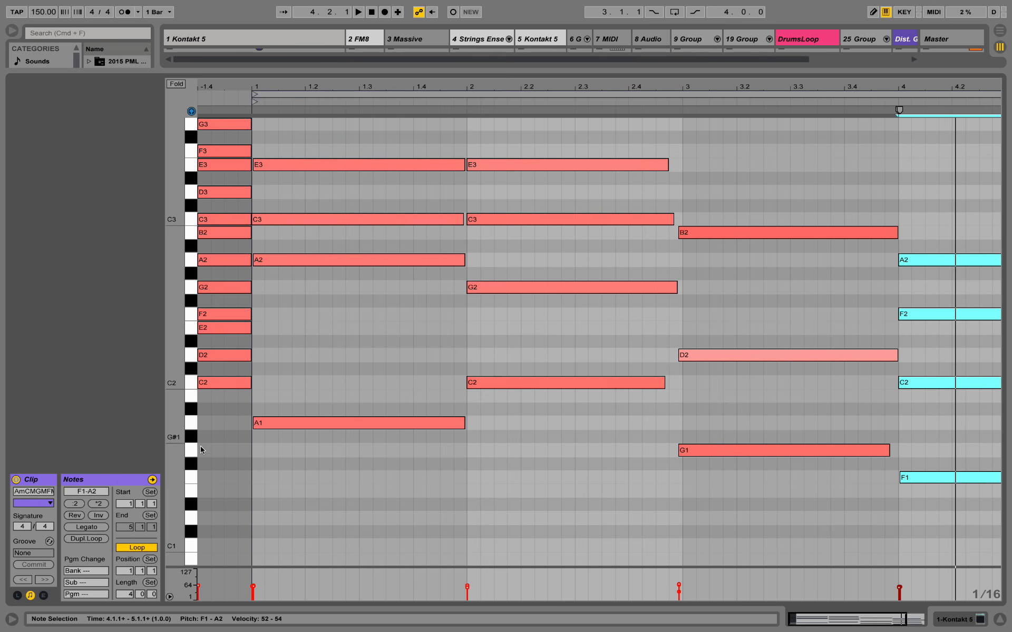
scroll(200, 446, up, 3)
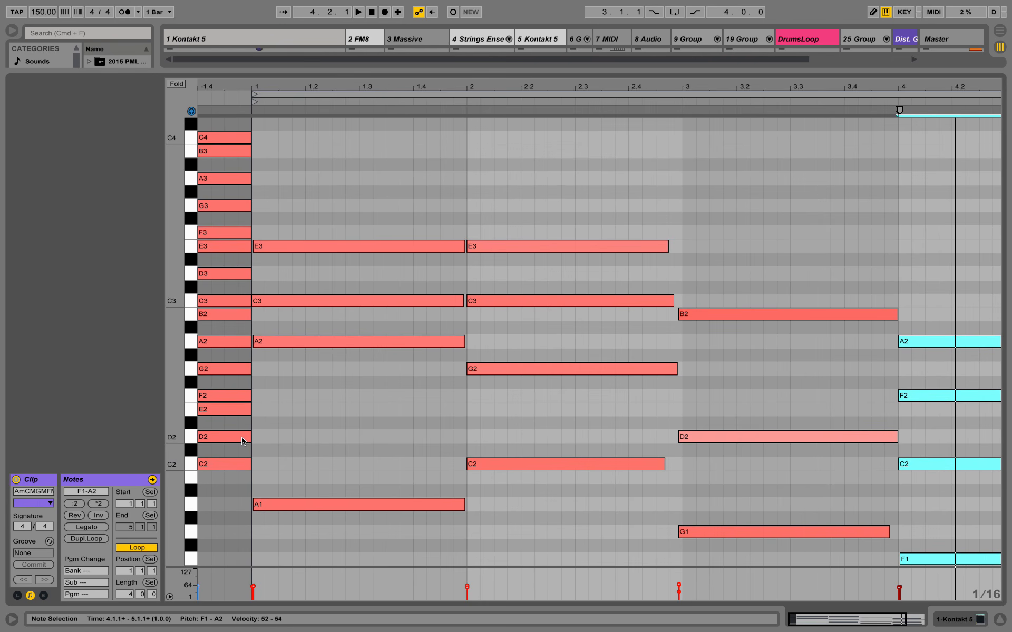
scroll(244, 437, up, 1)
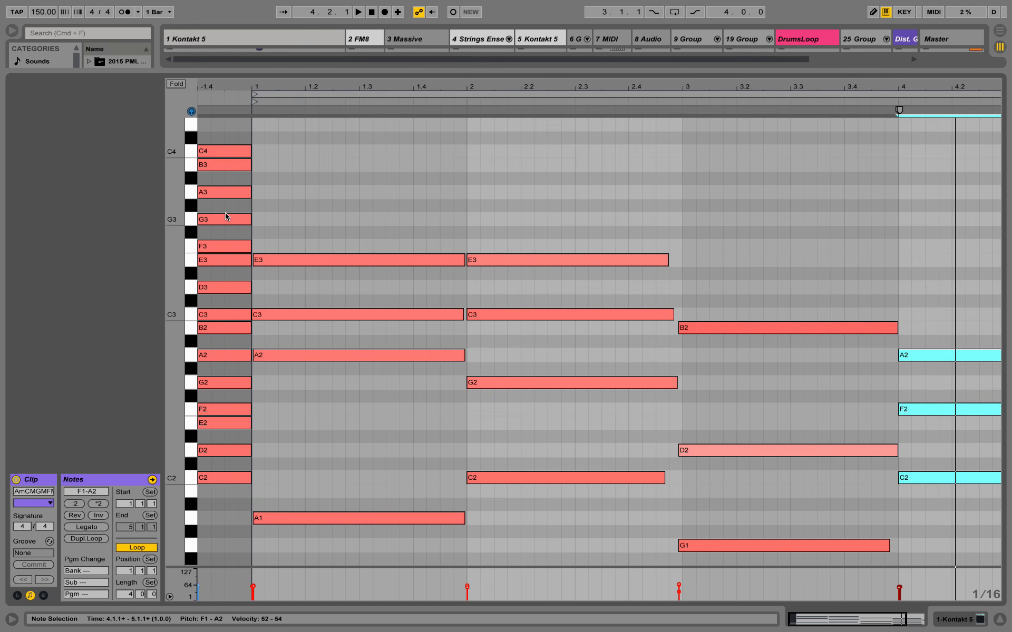
click(176, 86)
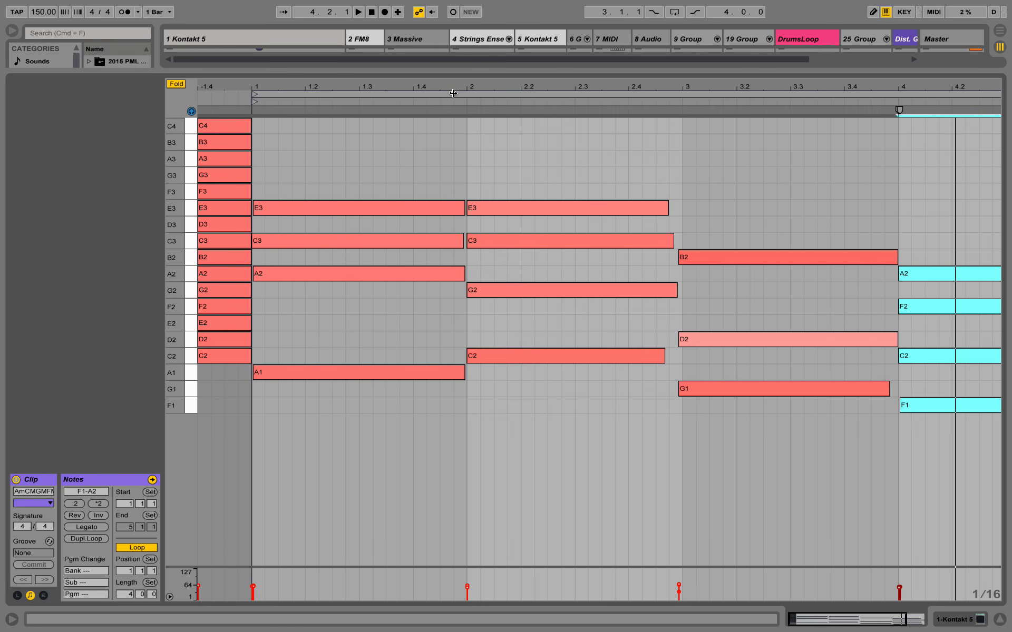
drag(453, 88, 421, 87)
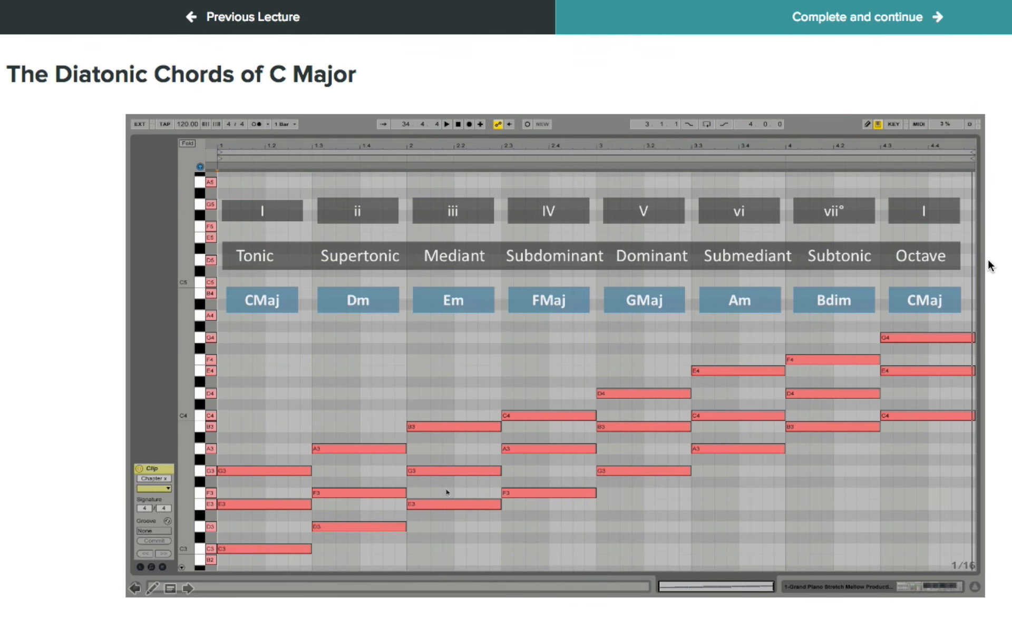
Play the four-bar chord progression and stop playback.
mouse_move(856, 411)
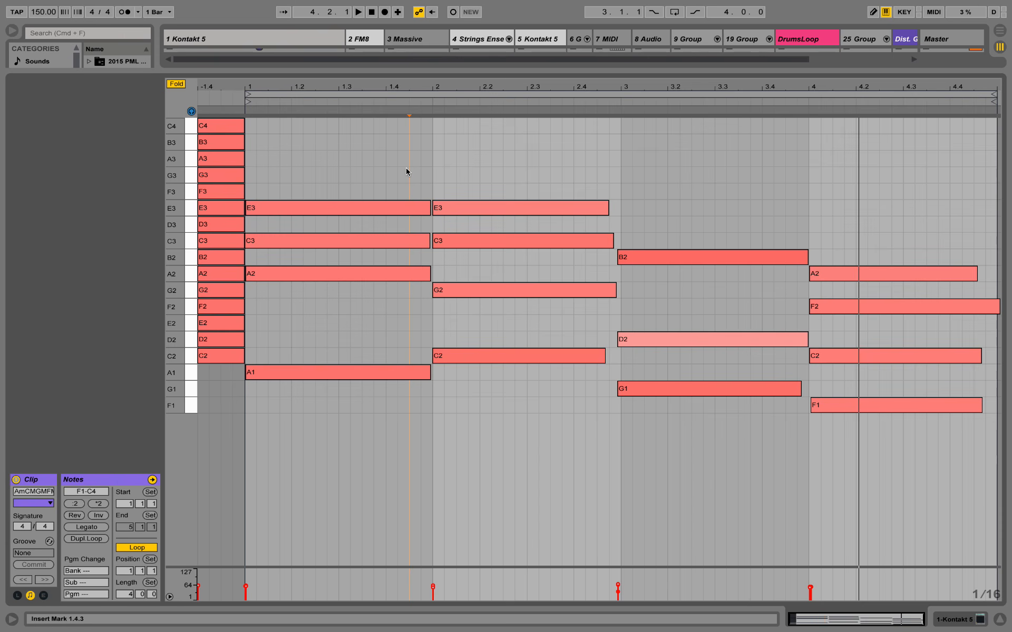
key(space)
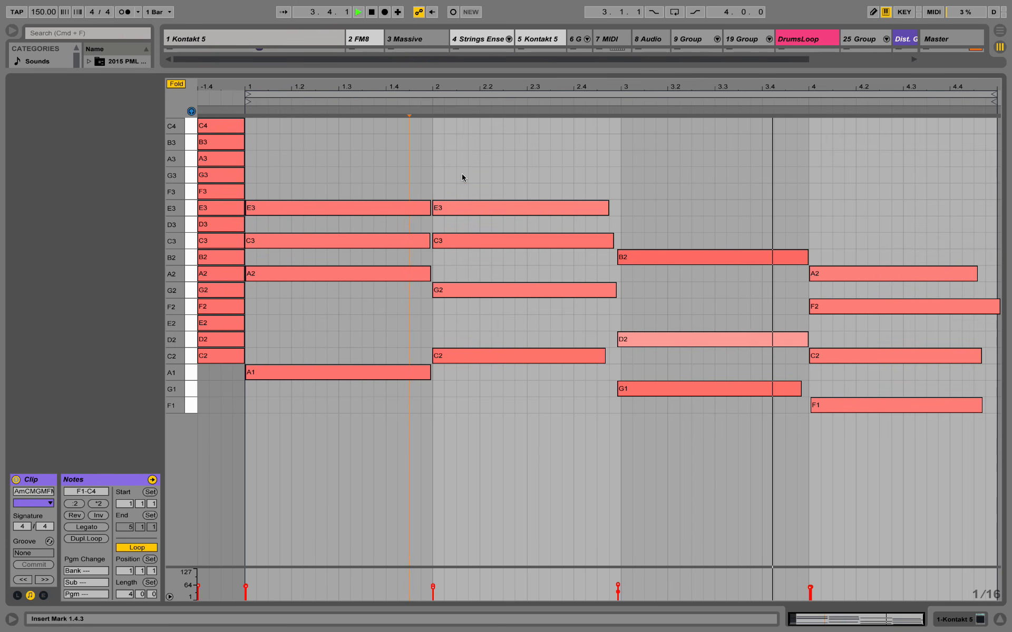
key(space)
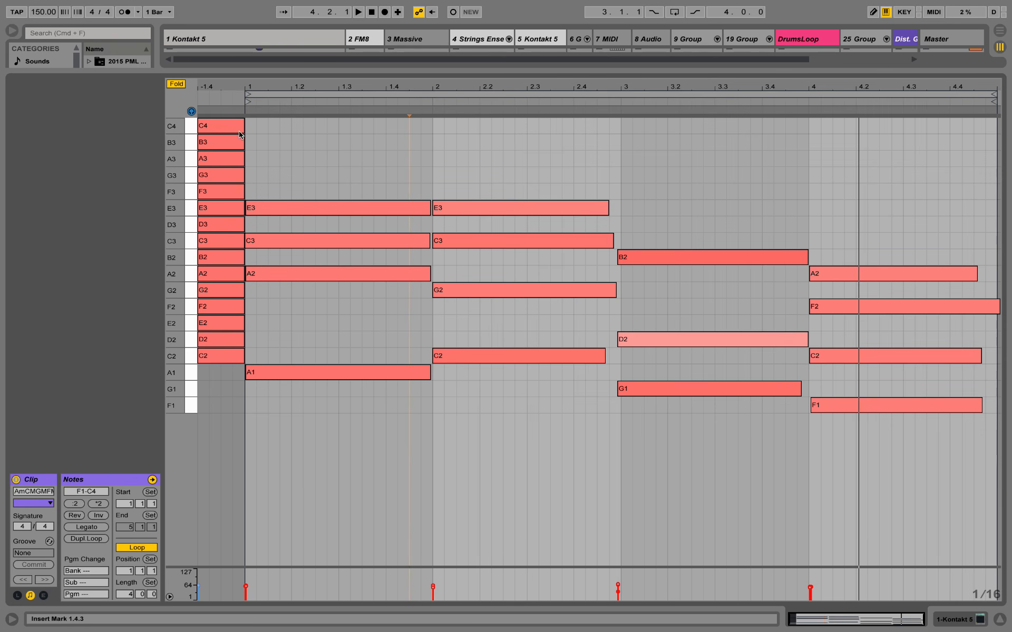
Add a descending melody of C4, B3, G3 and E3 on the four beats of bar 1 and play it.
click(219, 127)
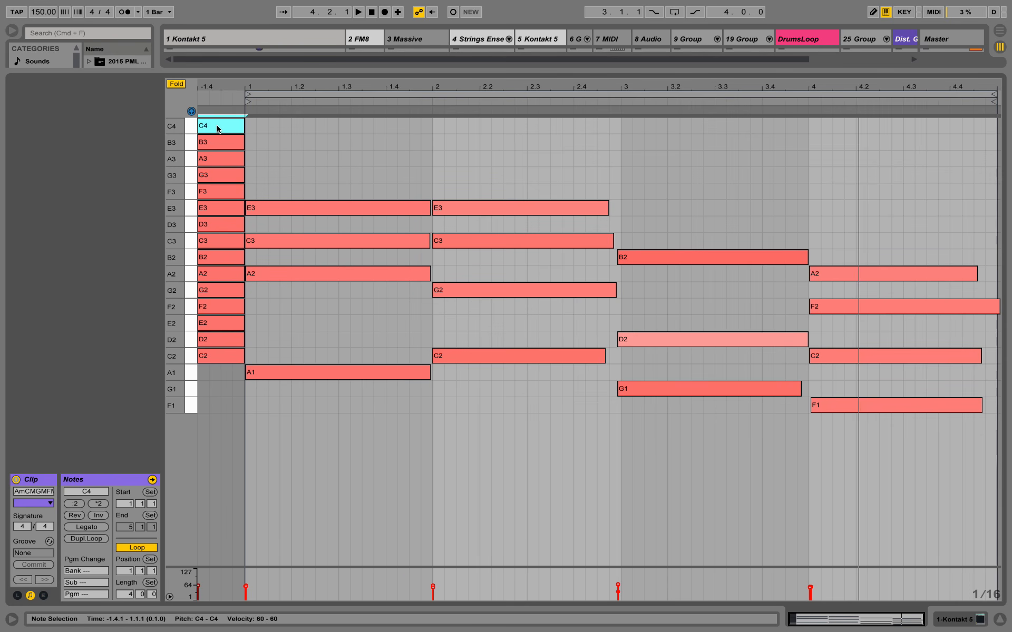
drag(210, 128, 402, 203)
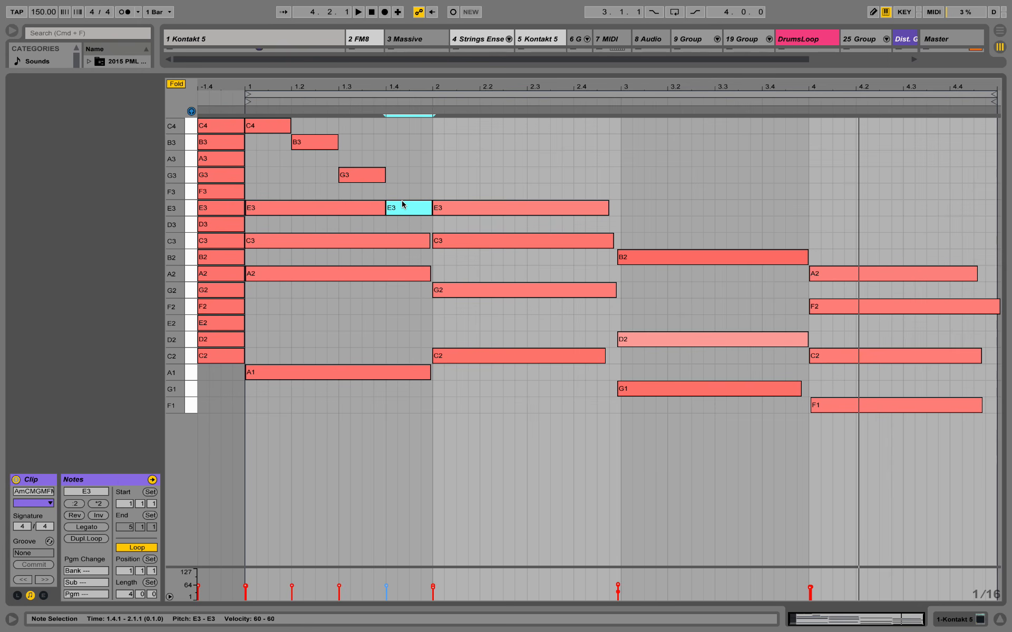
key(space)
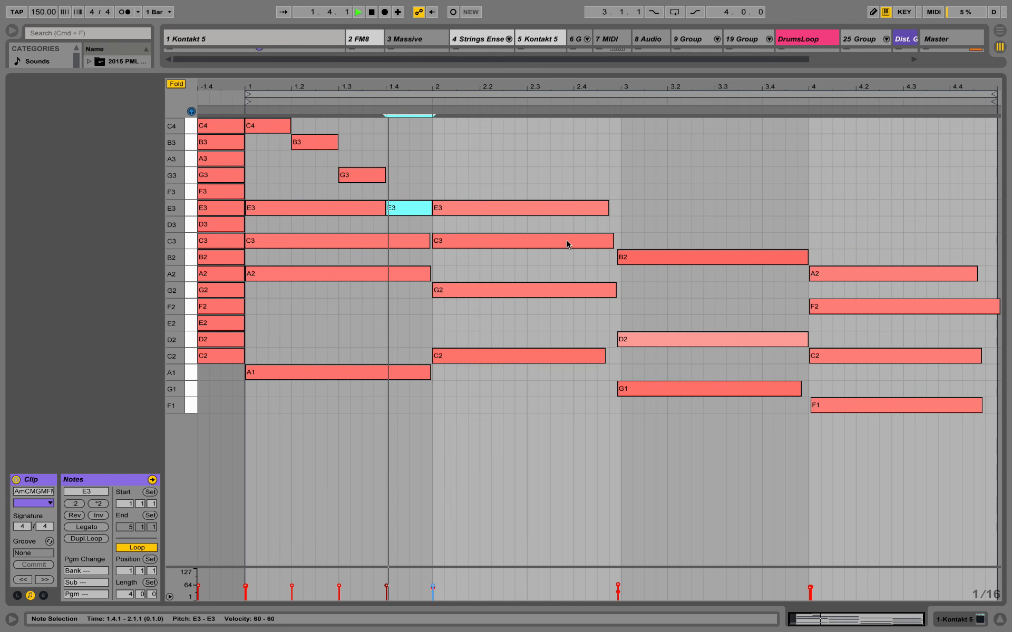
key(space)
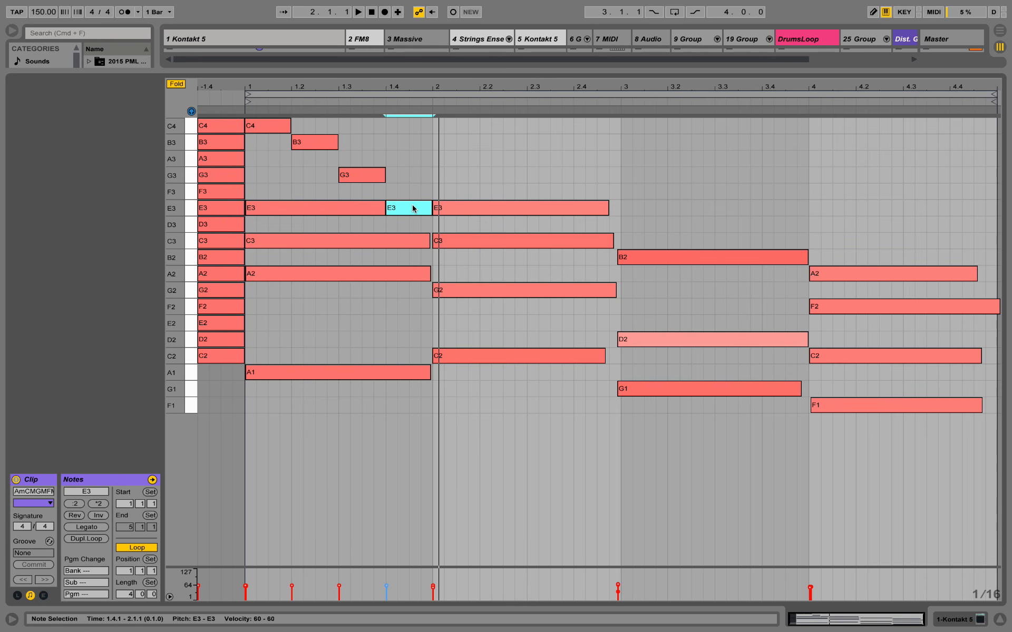
Repeat the descending C4, B3, G3, E3 melody on the four beats of bar 2 and play it.
double_click(456, 126)
double_click(503, 142)
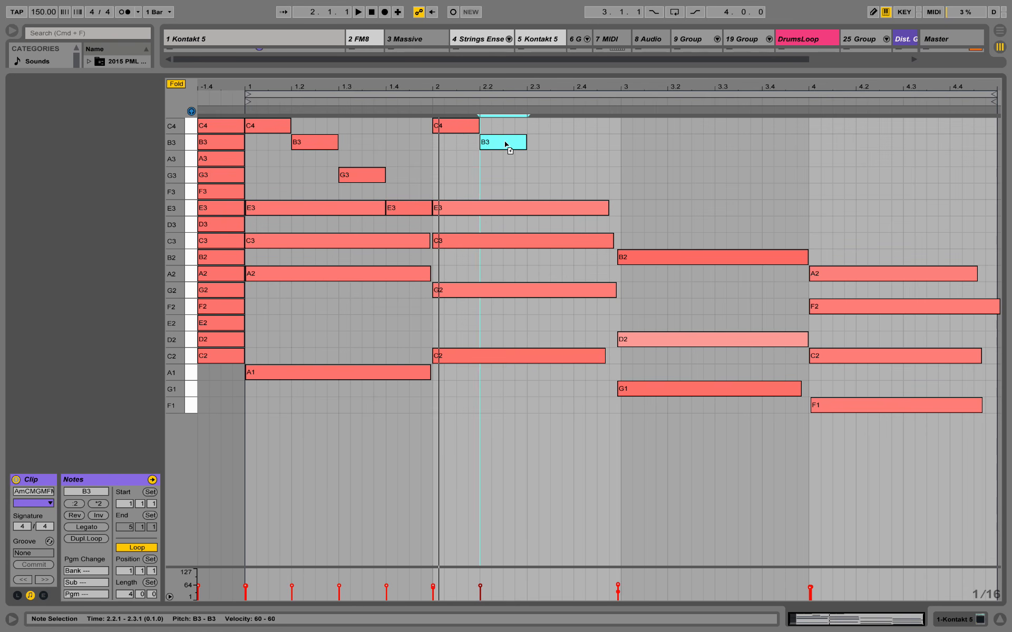
double_click(534, 159)
drag(533, 160, 592, 206)
key(space)
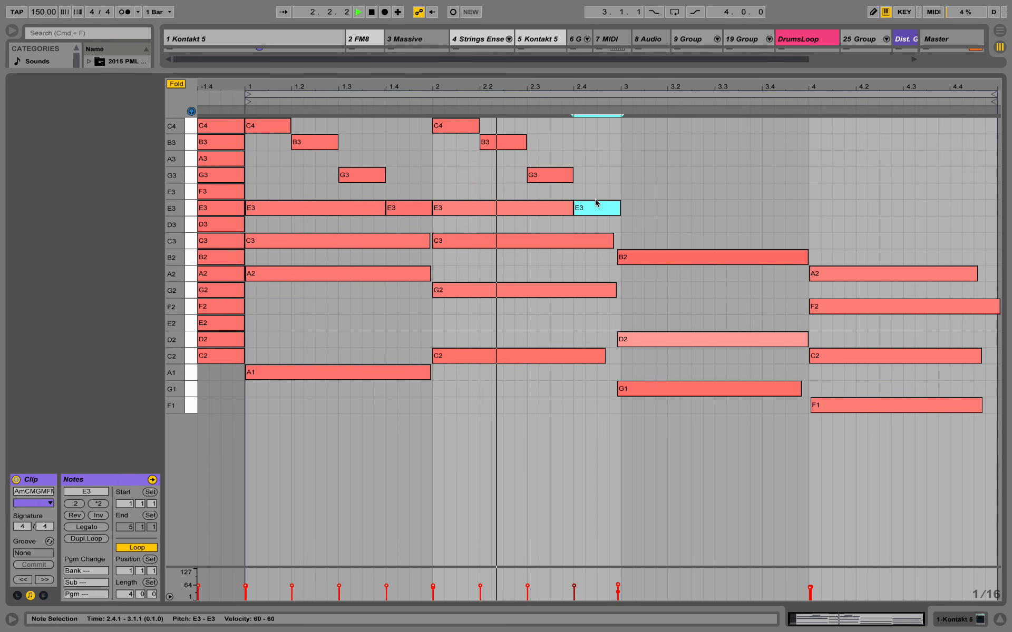
key(space)
Add melody notes B3, A3, G3, E3 in bar 3 and A3, G3, E3, C3 in bar 4, one per beat, and play the clip.
mouse_move(599, 209)
mouse_down()
mouse_move(648, 144)
mouse_move(740, 181)
mouse_move(776, 215)
mouse_move(826, 163)
mouse_up()
drag(827, 163, 874, 177)
drag(874, 177, 920, 192)
drag(921, 196, 921, 210)
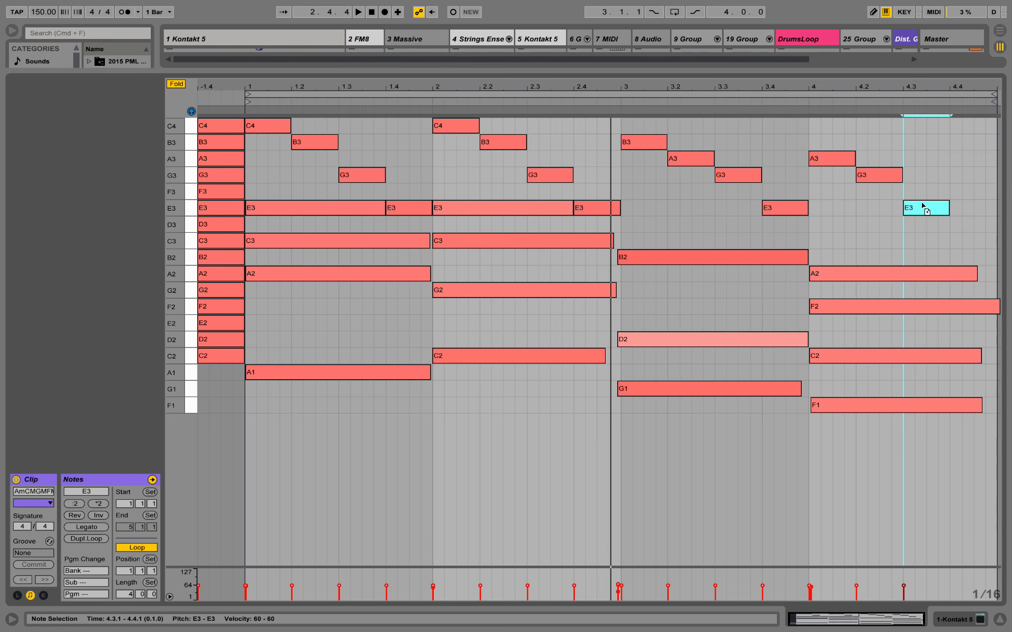
double_click(965, 246)
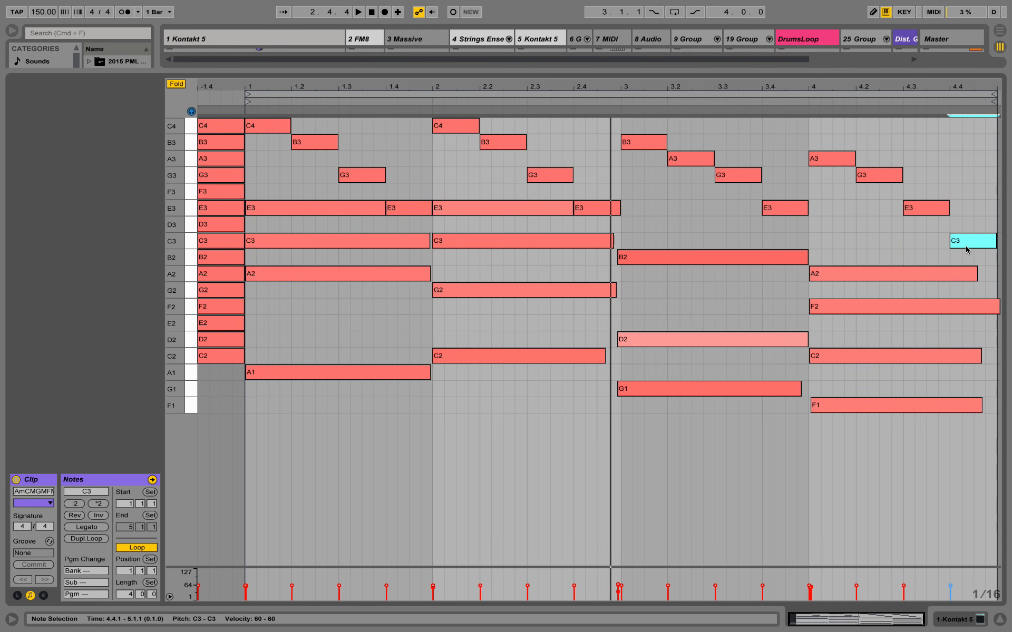
key(space)
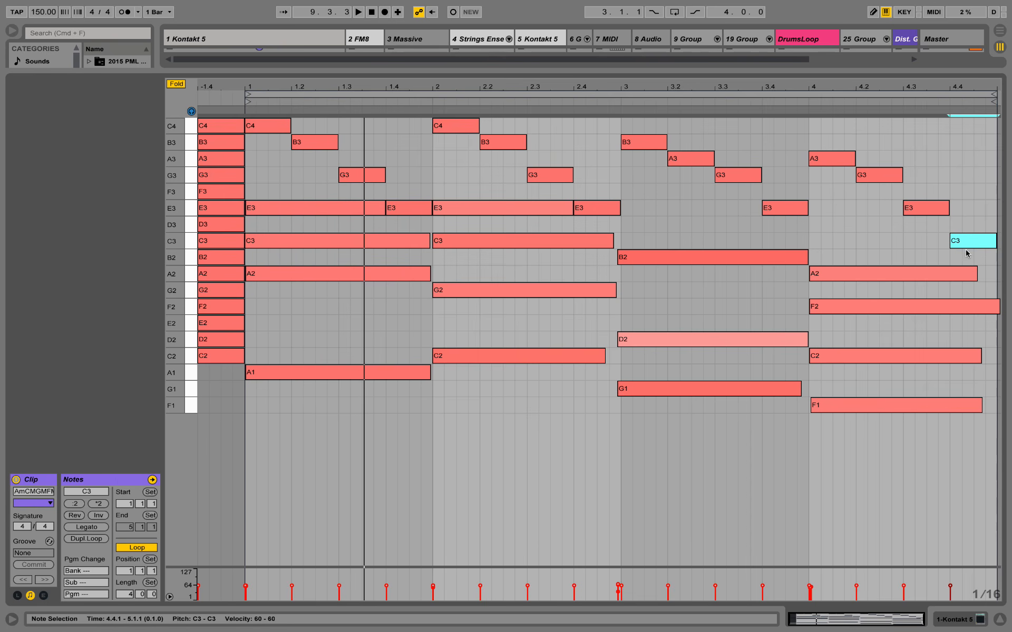
Change the bar 3 melody to an ascending D3, E3, G3, B3 and play the clip to compare.
key(space)
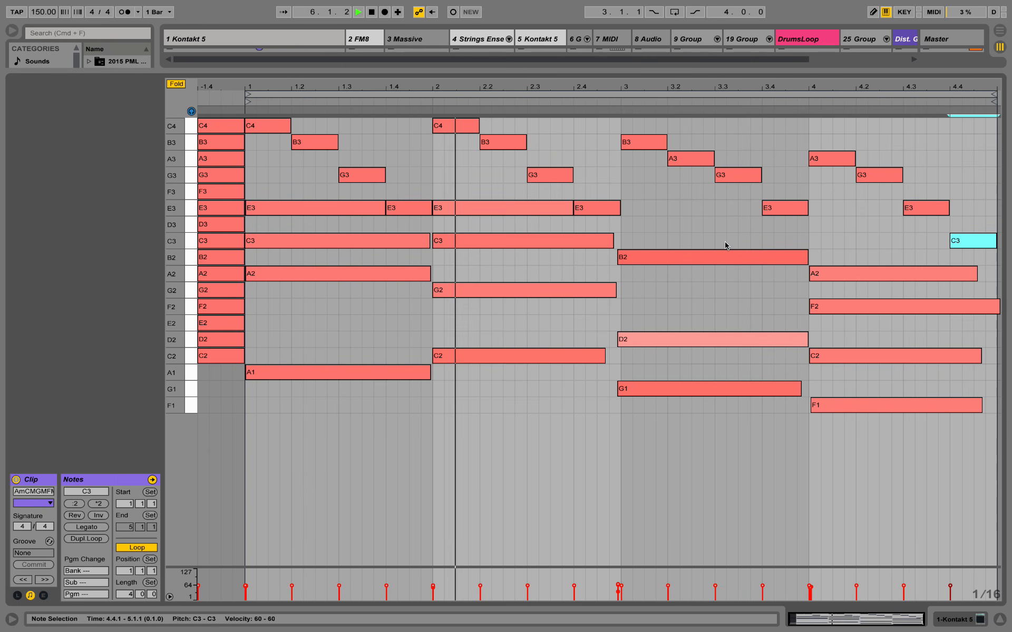
key(space)
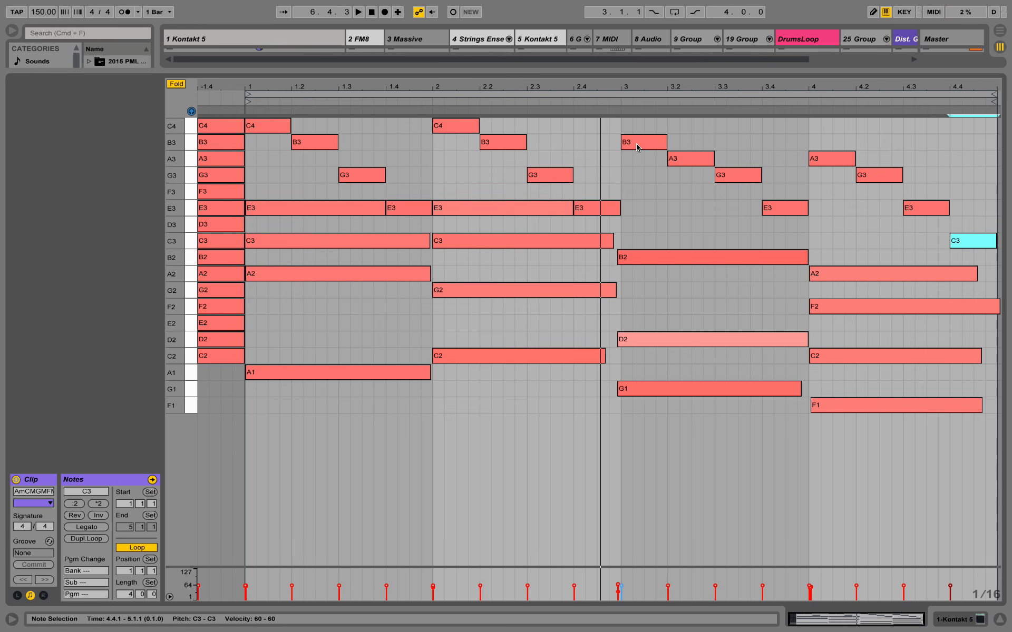
click(636, 147)
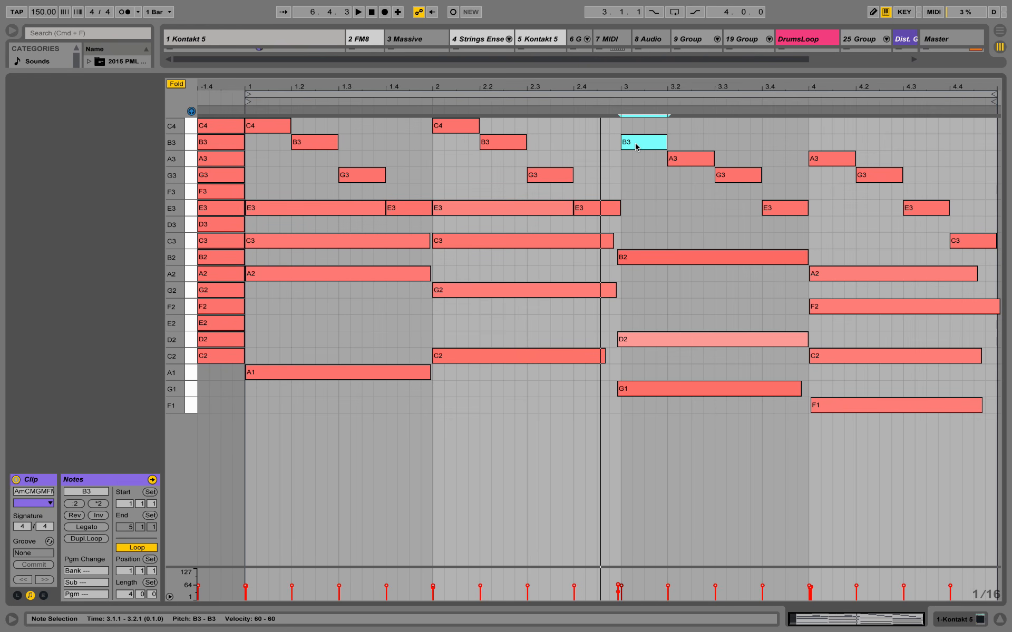
drag(636, 147, 643, 227)
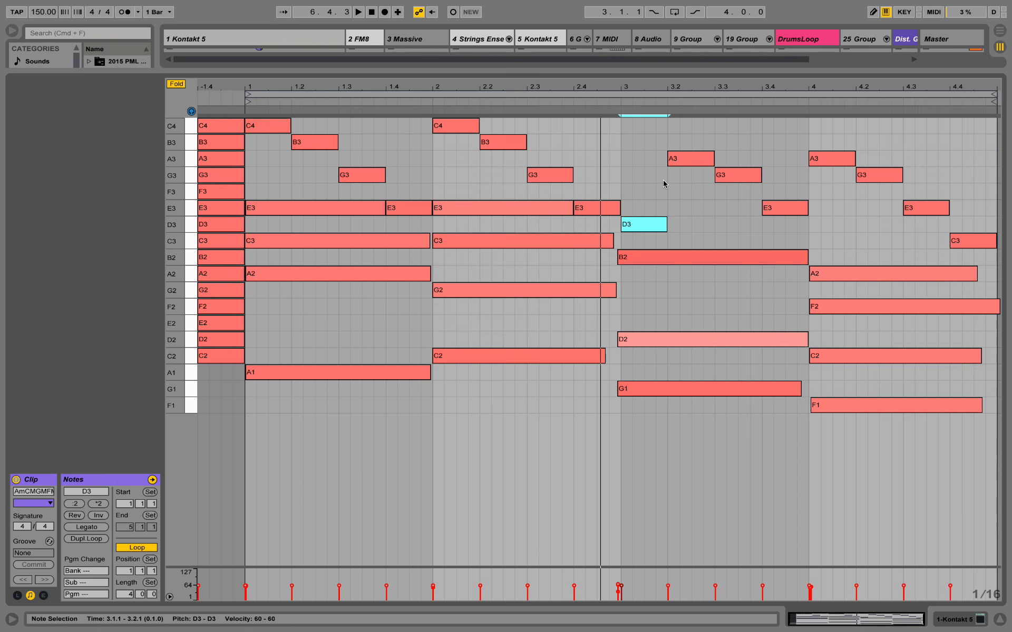
drag(685, 158, 685, 208)
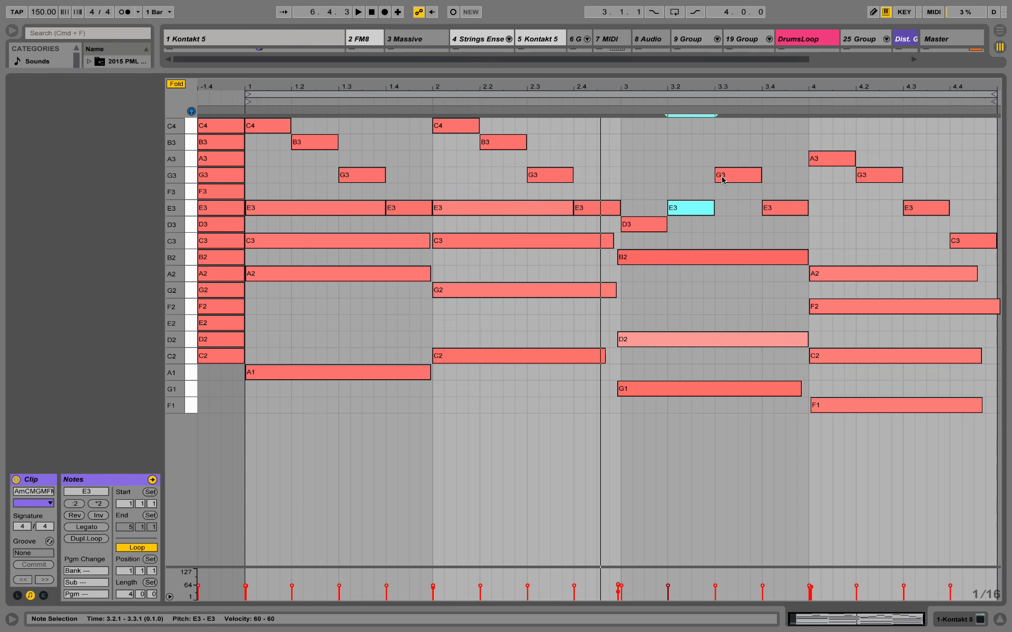
click(722, 177)
click(788, 211)
drag(787, 212, 791, 142)
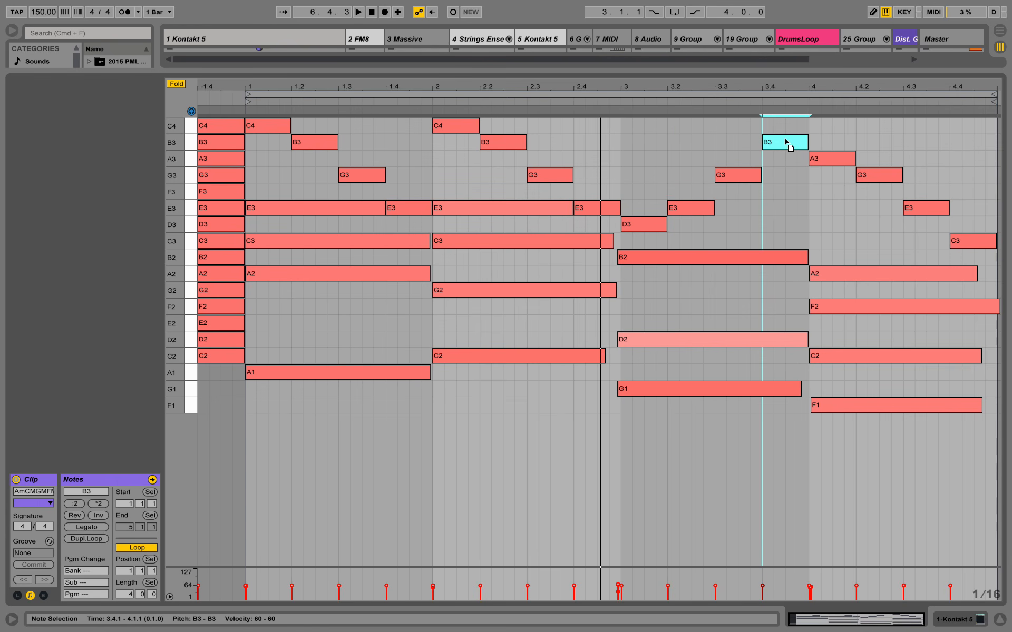
key(space)
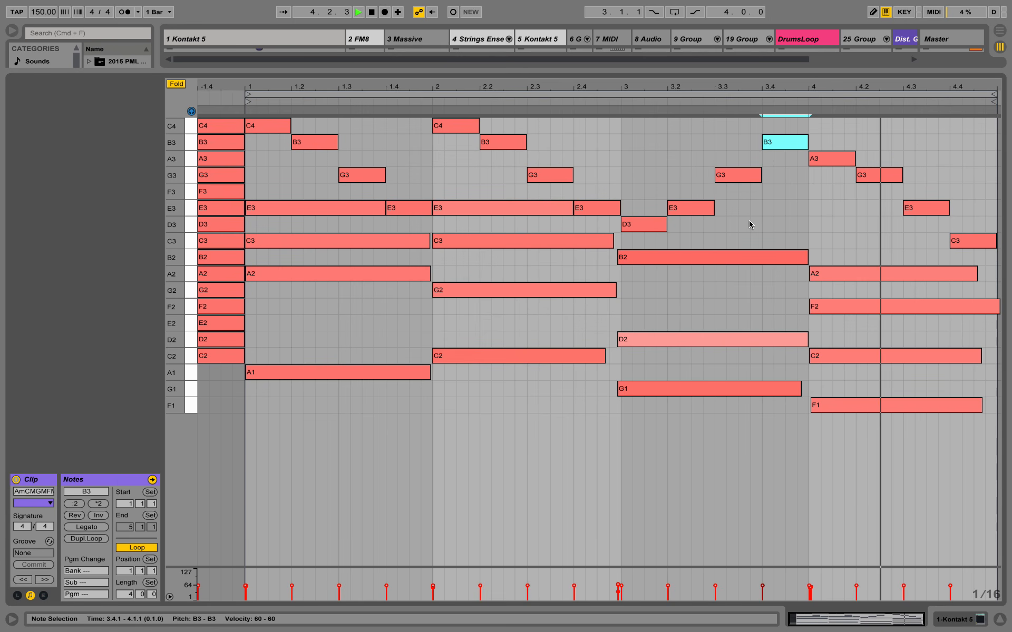
key(space)
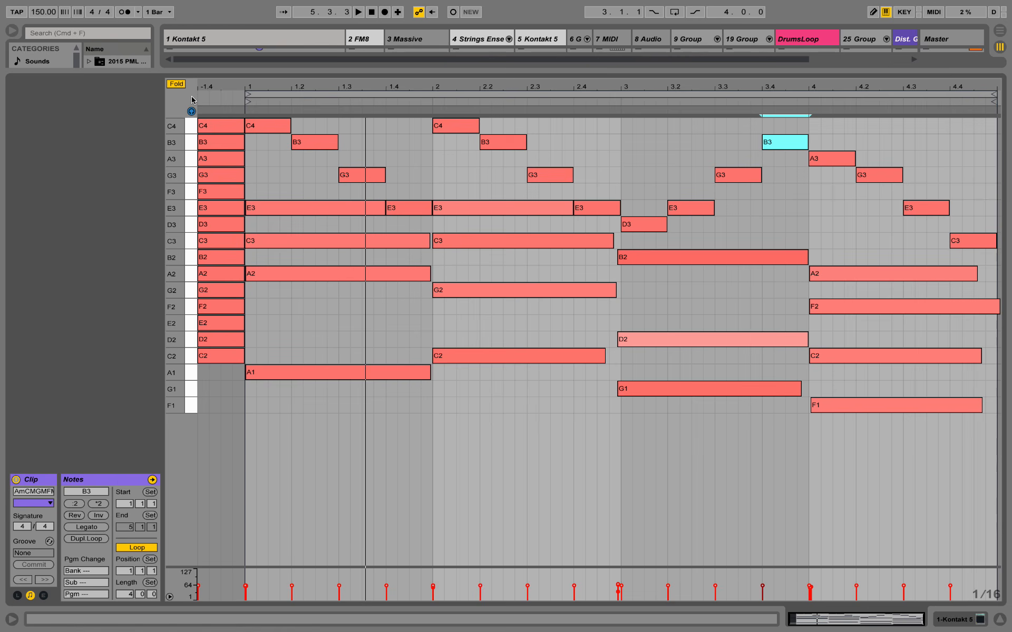
Unfold the note editor to show all pitches and play the clip with its melody.
click(177, 84)
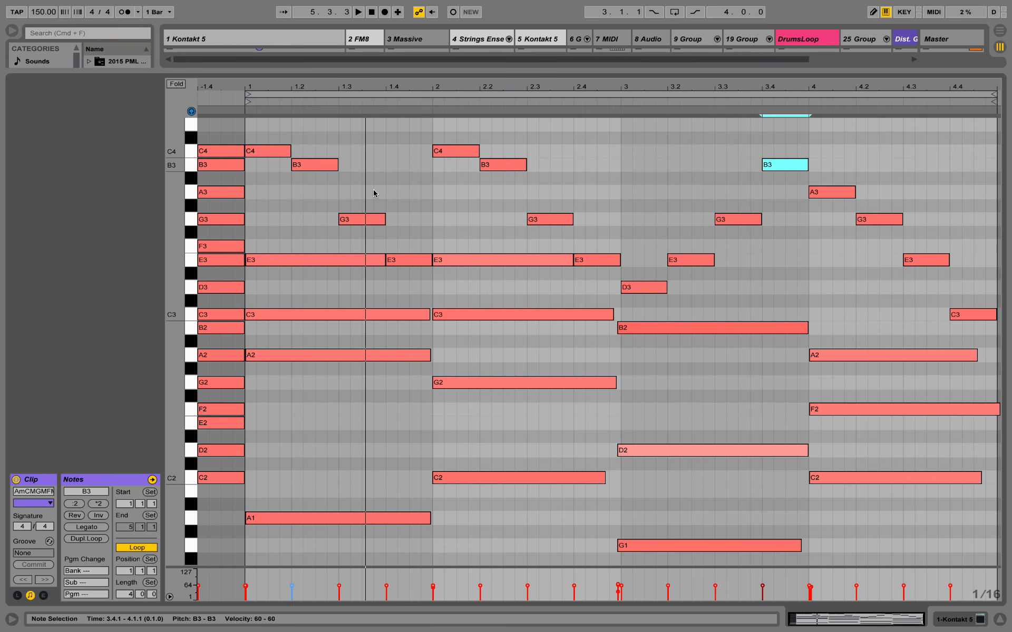
scroll(402, 341, down, 1)
scroll(403, 338, up, 1)
key(space)
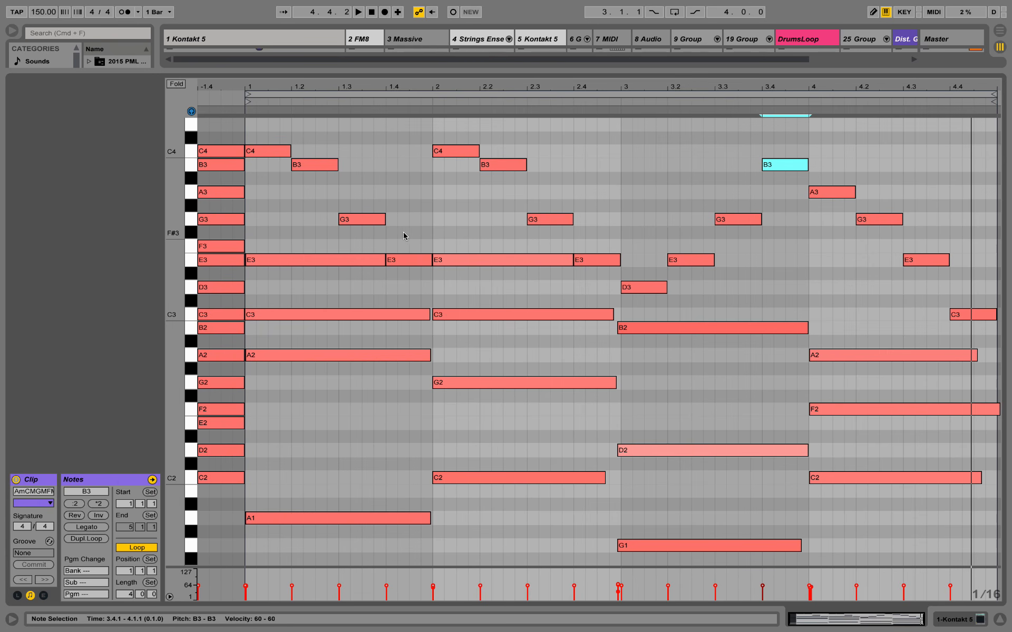
Delete the melody notes C4, B3 and G3 from bars 1 and 2 and all melody notes from bars 3 and 4.
drag(404, 236, 257, 141)
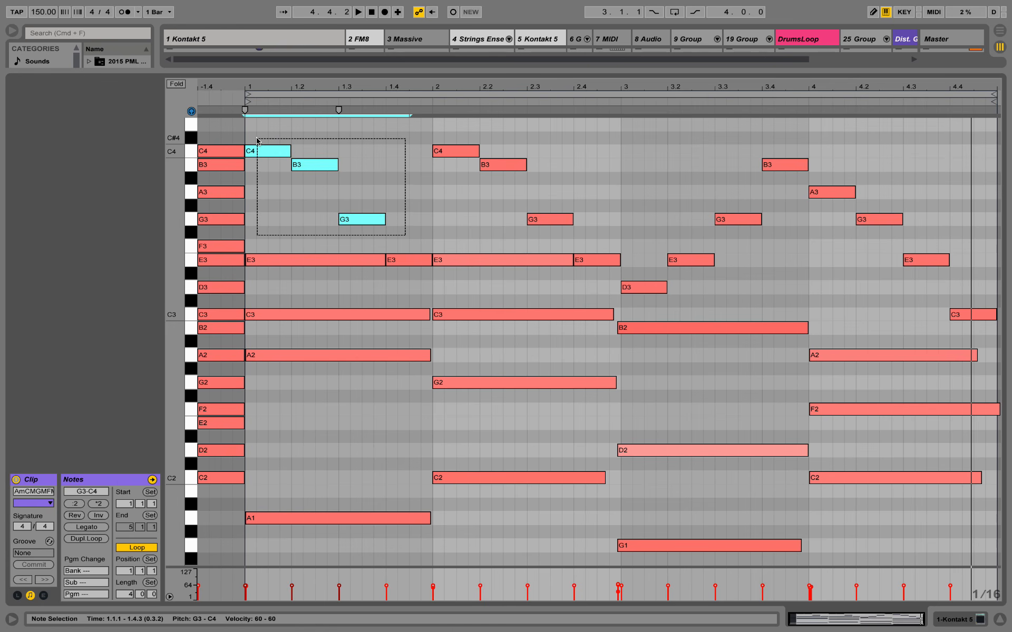
key(Delete)
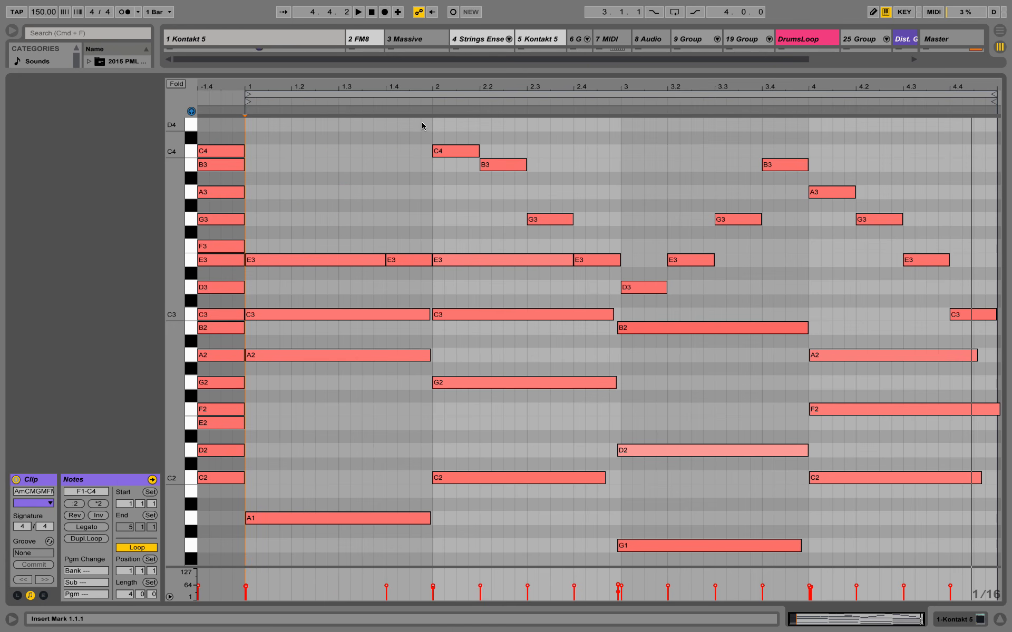
drag(421, 125, 592, 255)
key(Delete)
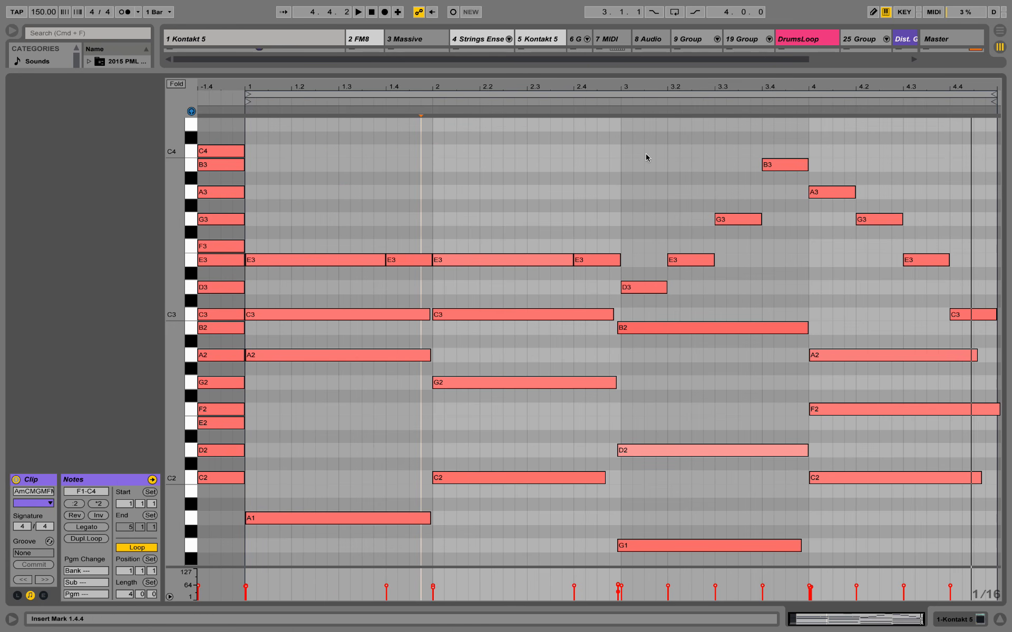
drag(646, 153, 1001, 316)
key(Delete)
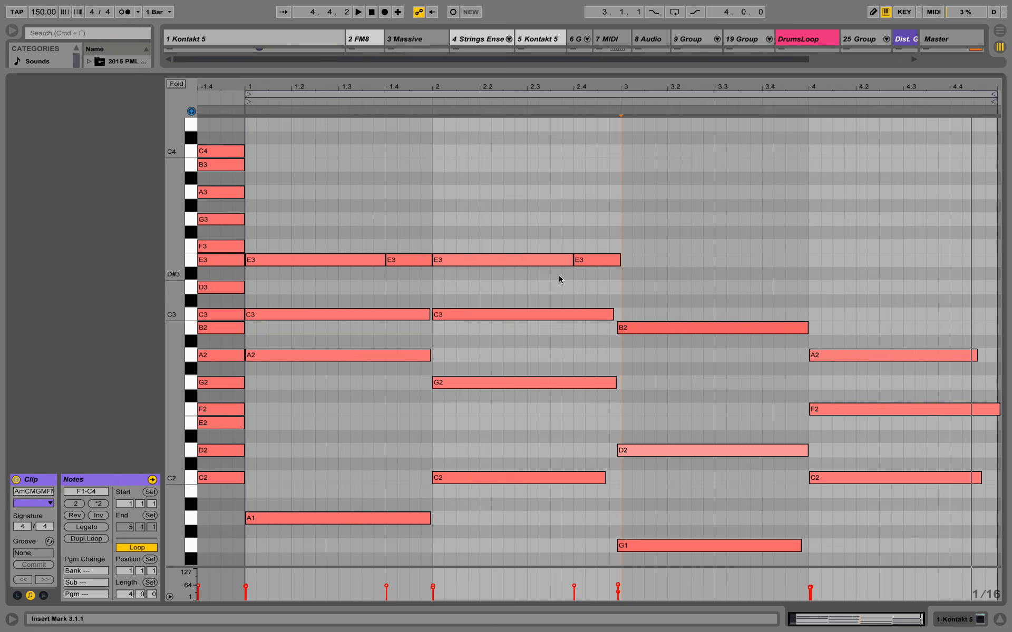
Start a new melody in bar 1 with one-beat notes E3, D3, G3 and E3 spaced half a beat apart, and play it.
scroll(334, 258, down, 2)
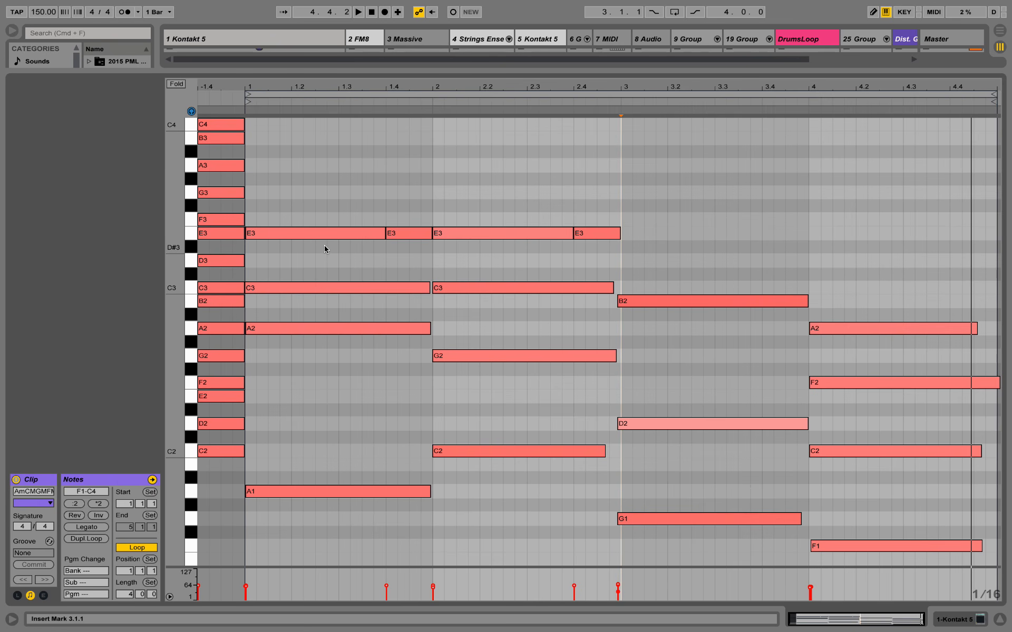
key(space)
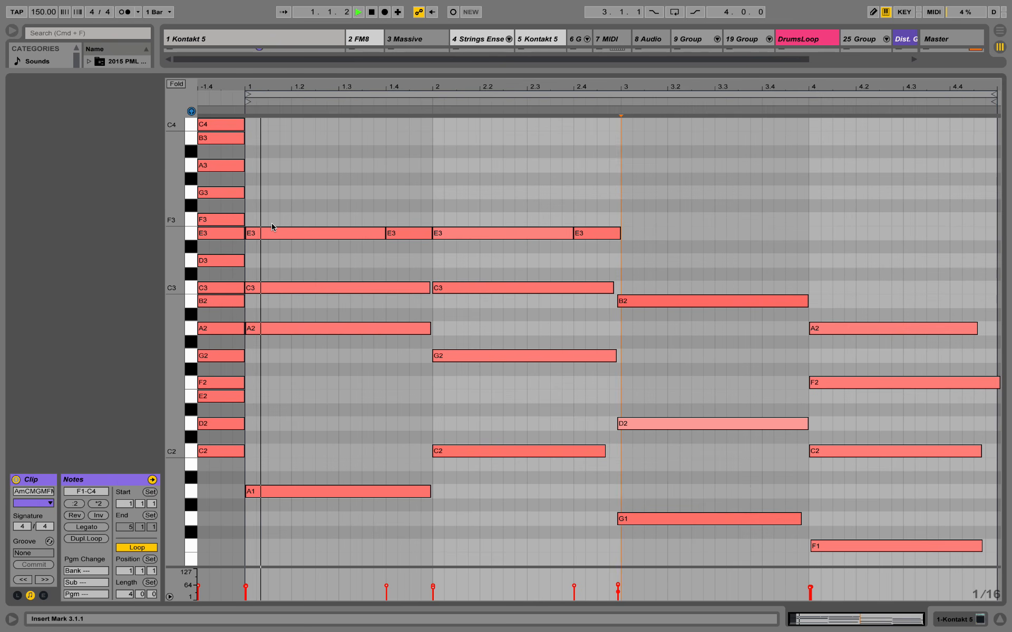
key(space)
click(403, 233)
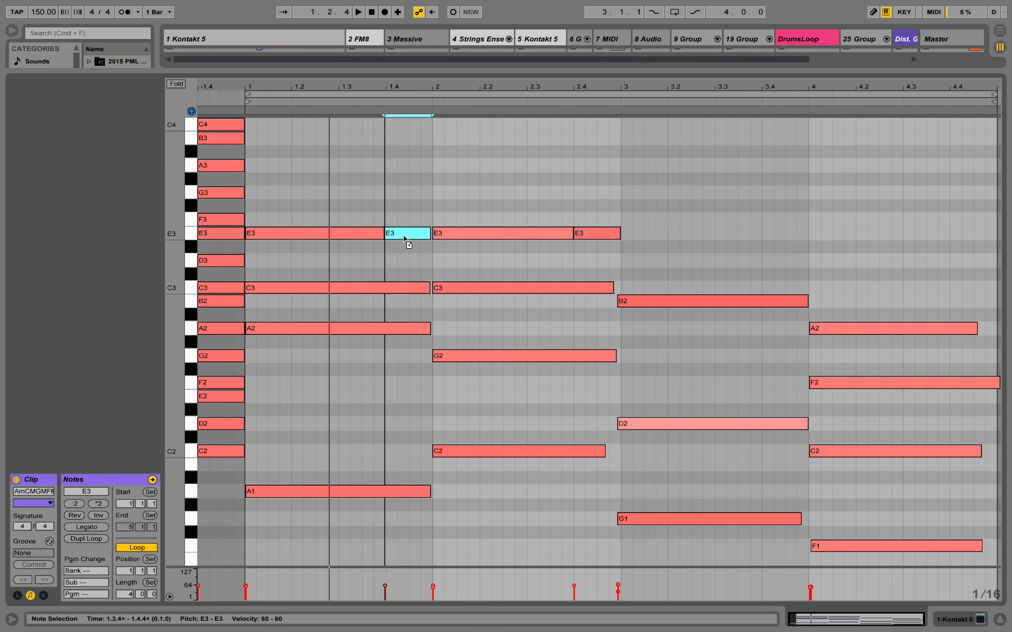
drag(403, 235, 334, 235)
key(space)
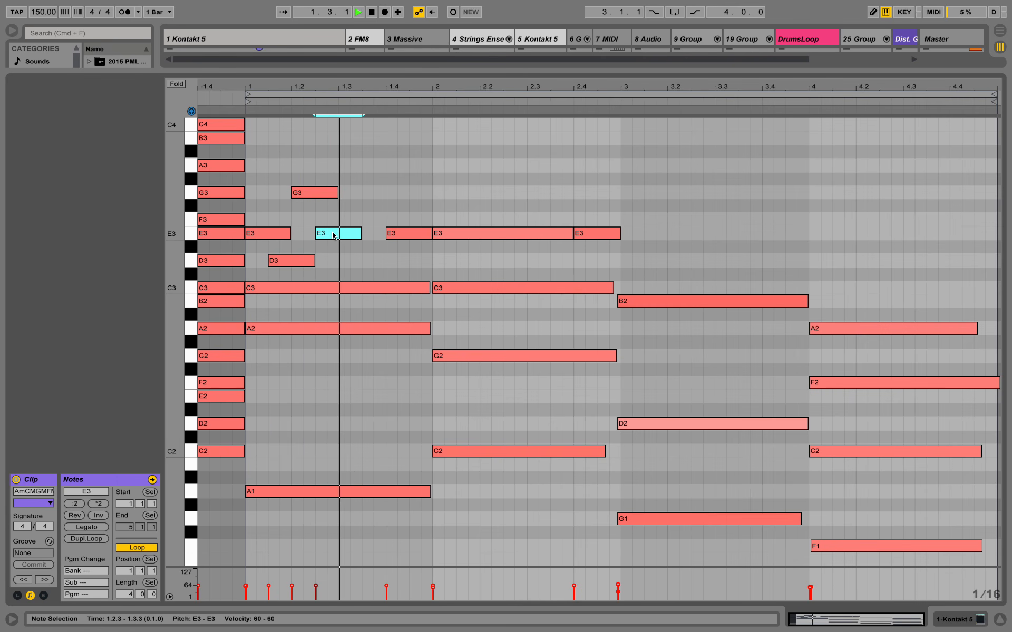
key(space)
Lower the melody's E3 at 1.2.3 to D3 and play the phrase.
drag(332, 240, 330, 260)
key(space)
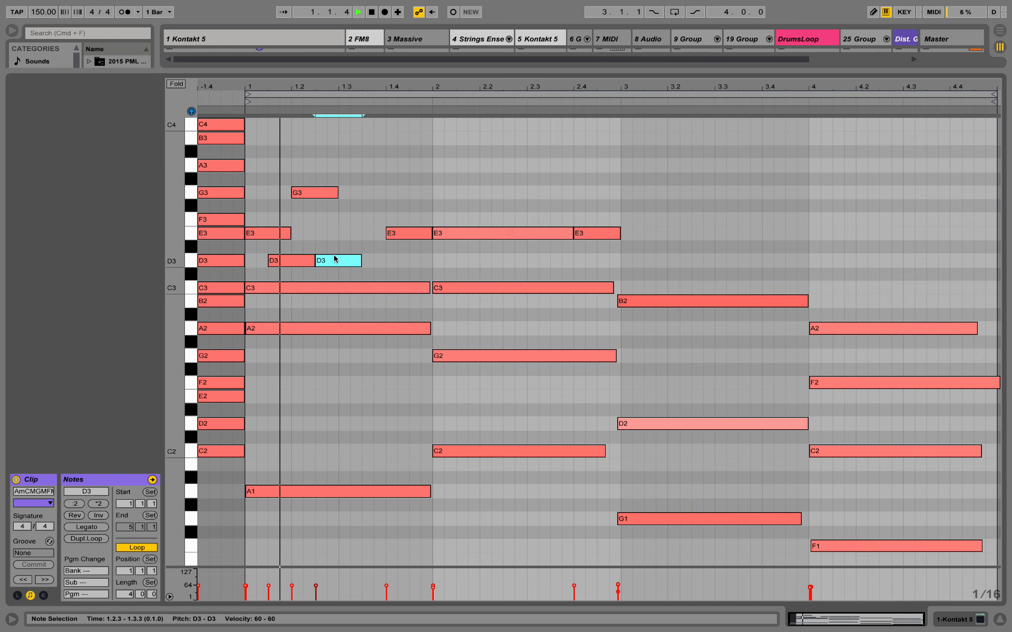
key(space)
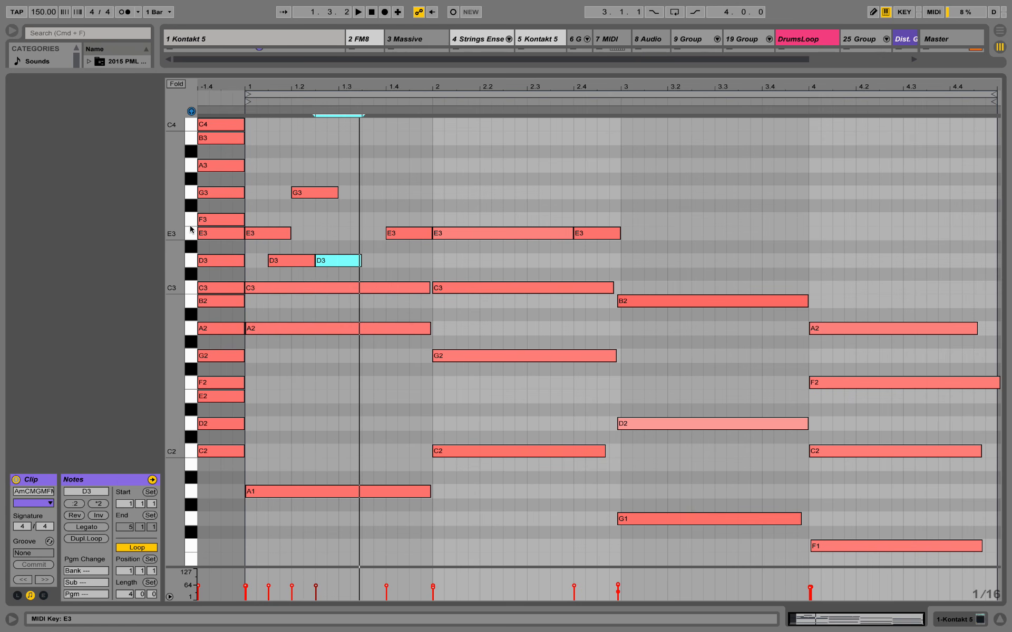
Fold the note editor and continue bar 1 with one-beat notes E3 at 1.3.1, D3 at 1.3.3, G3 at 1.4.1 and D3 at 1.4.3, then play.
click(175, 85)
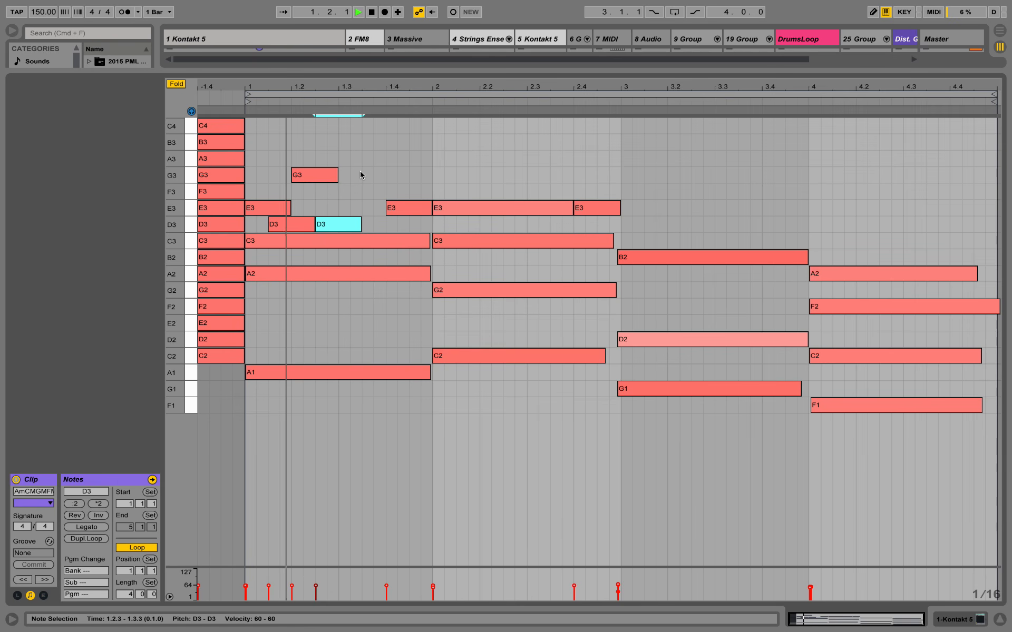
click(345, 224)
drag(345, 225, 361, 209)
drag(362, 210, 381, 226)
drag(381, 226, 391, 175)
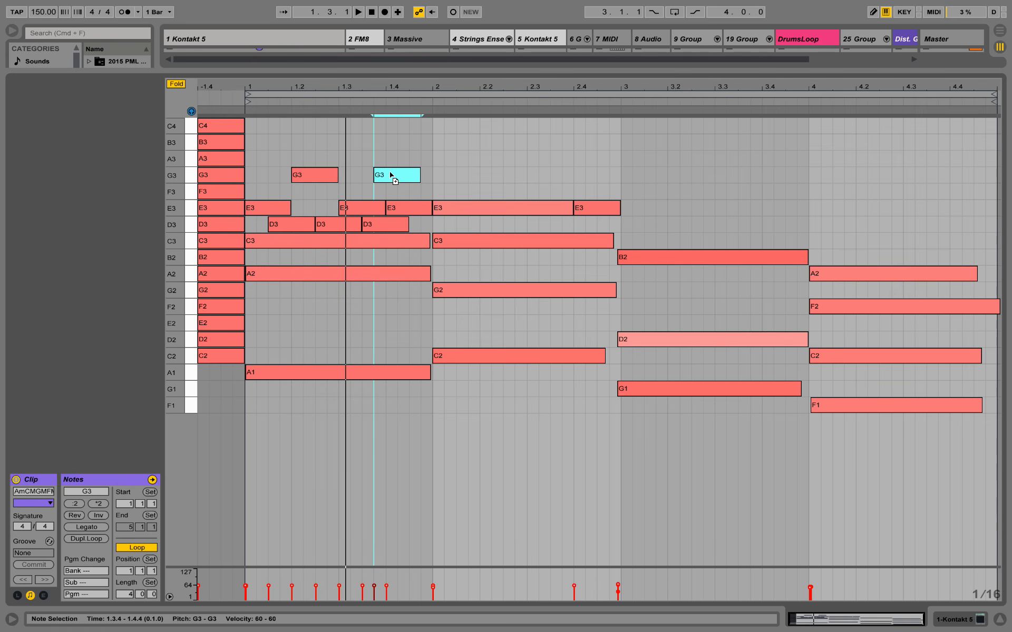
drag(390, 175, 417, 222)
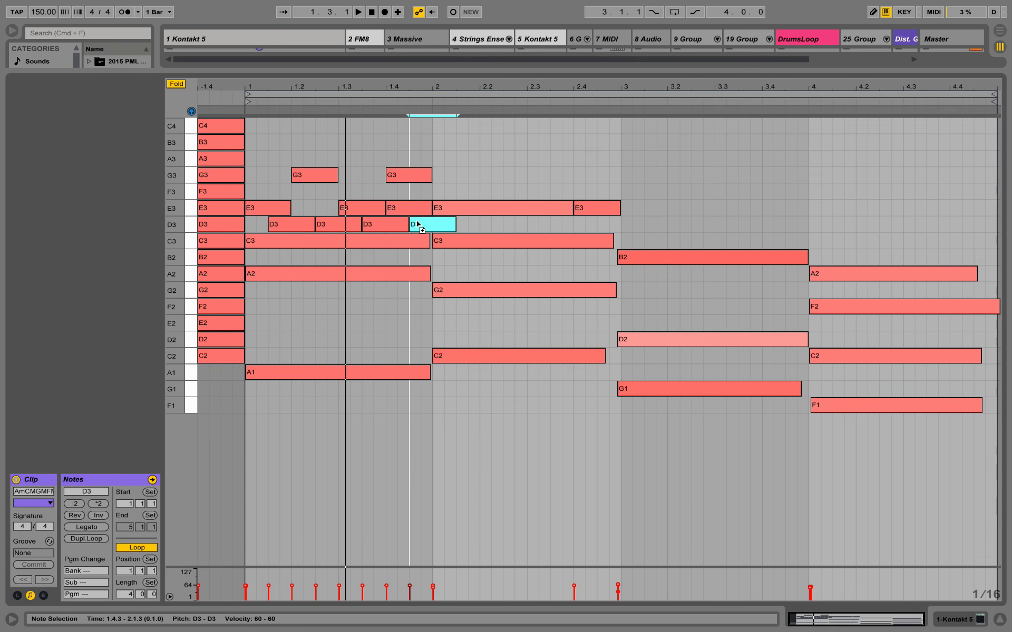
key(space)
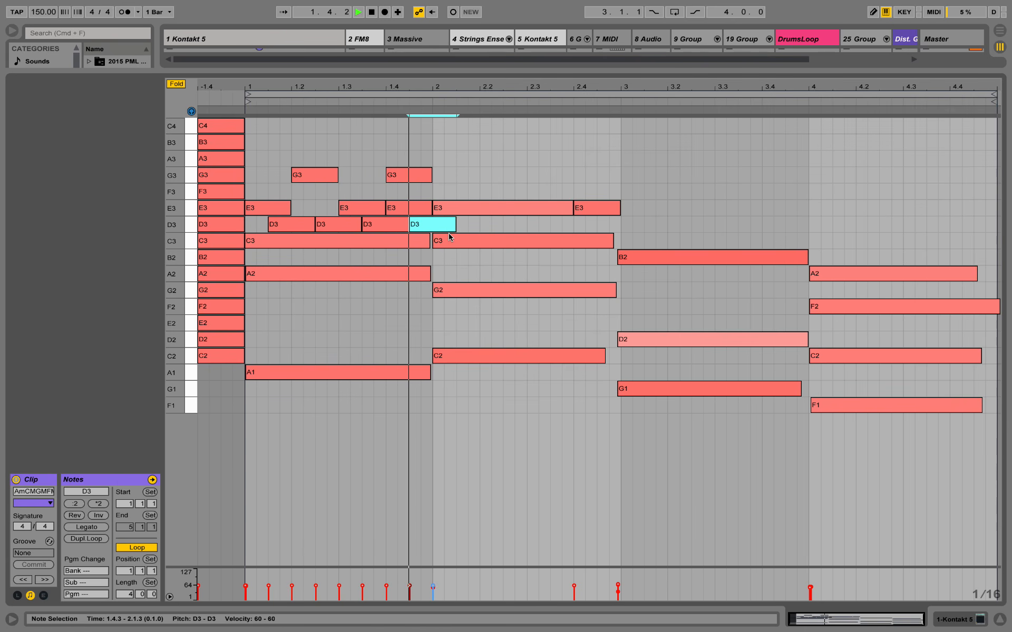
Delete the leftover E3 at 1.4.1 under the melody's G3 and play the phrase.
click(415, 207)
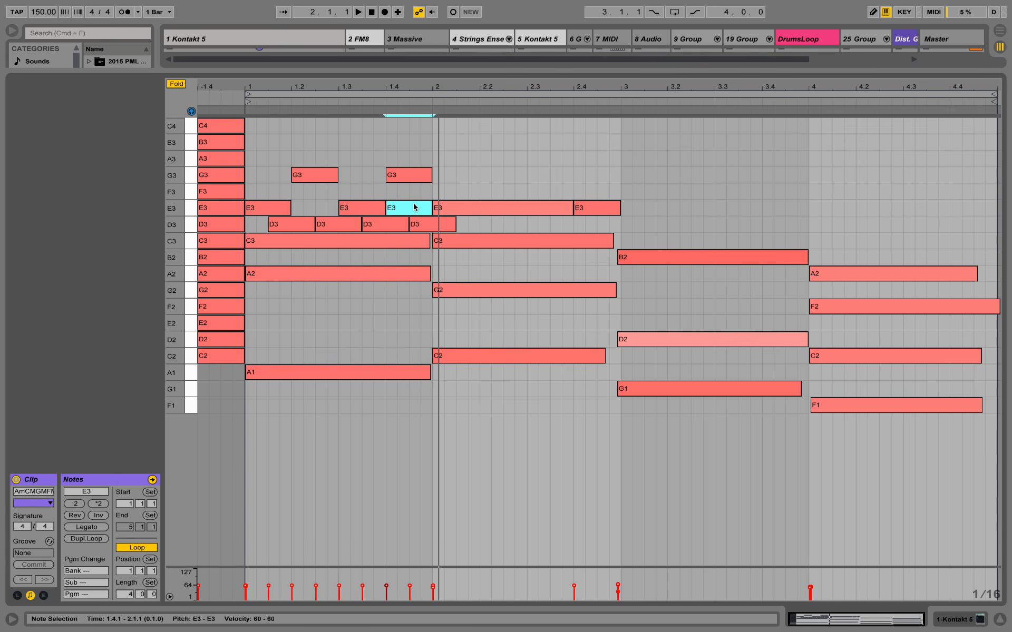
key(Delete)
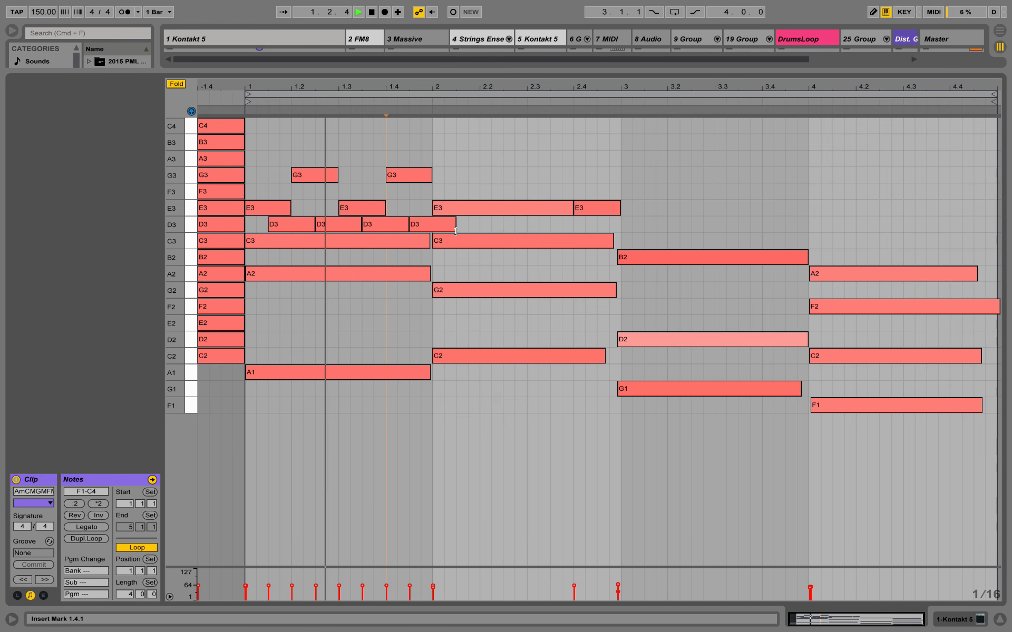
key(space)
Fill bar 2 with one-beat notes E3, D3, G3, D3 repeated twice at half-beat spacing, replacing its old E3 notes, and play both bars.
drag(433, 223, 611, 220)
key(space)
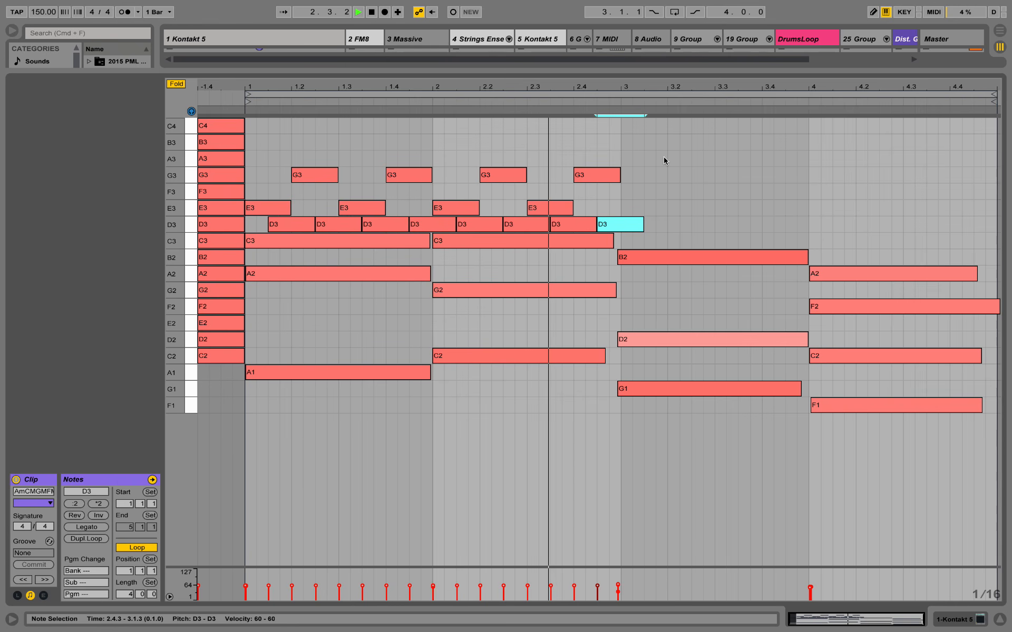
key(space)
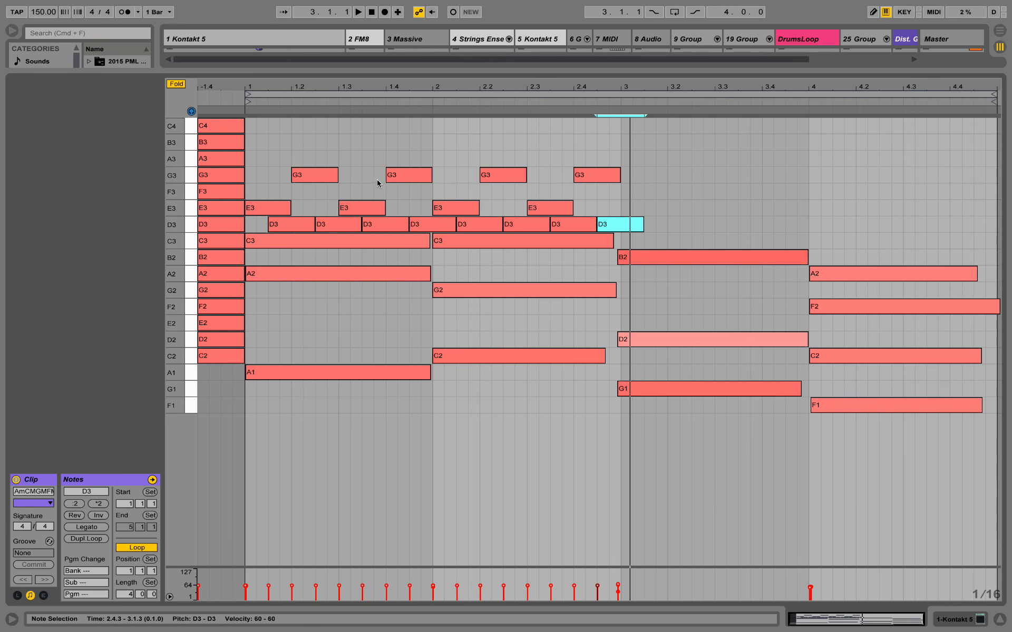
key(space)
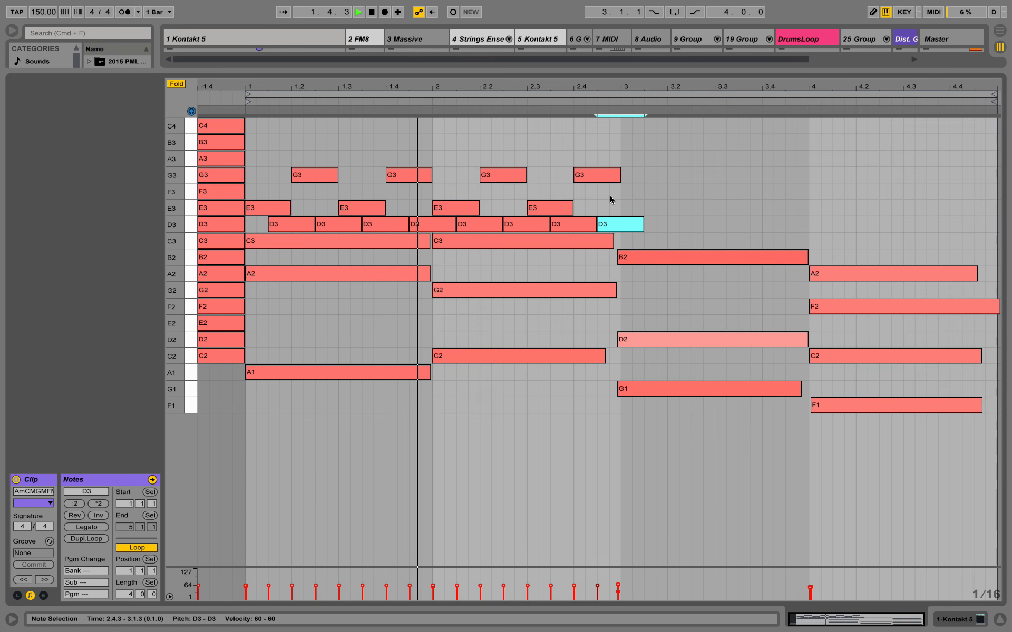
key(space)
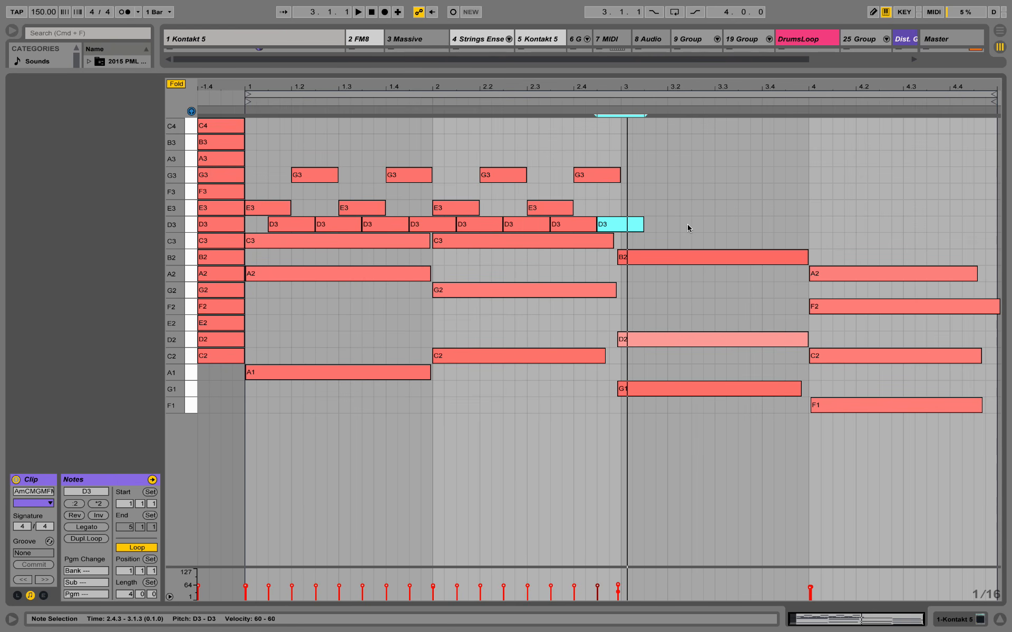
Lower the velocity of all melody notes from D3 to G3 in bars 1 and 2 to 49, and play them.
drag(687, 223, 244, 149)
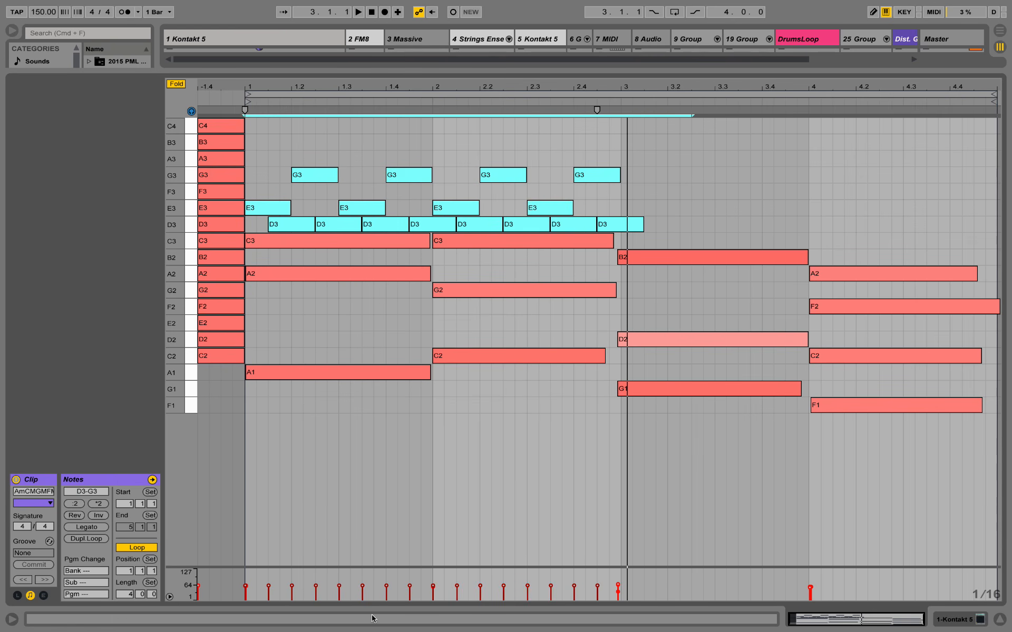
drag(293, 589, 292, 590)
key(space)
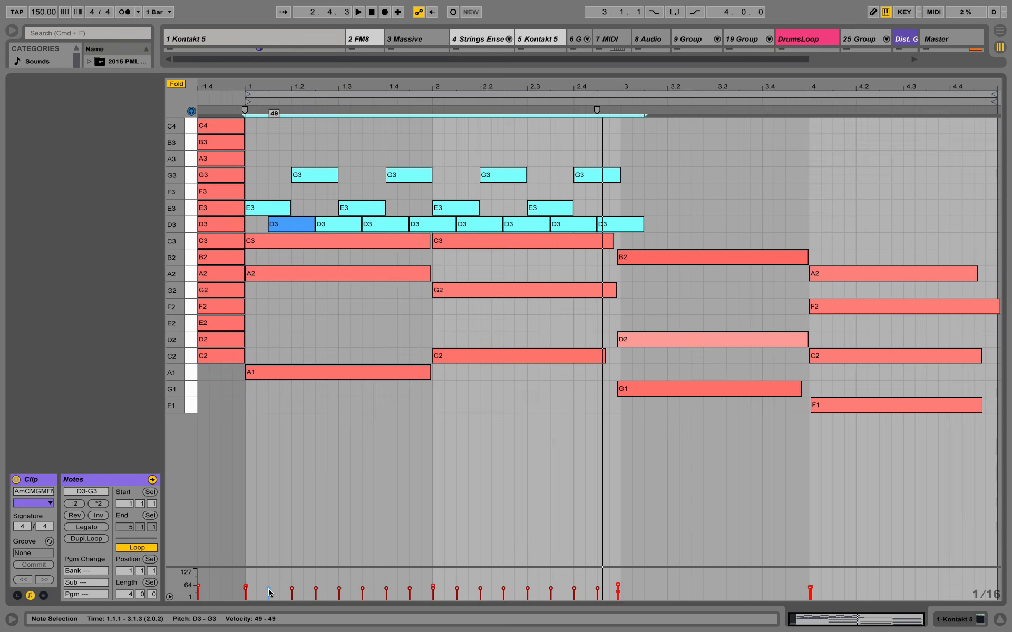
Try the melody notes at velocity 84 in playback and undo that velocity change.
mouse_move(269, 593)
mouse_down()
mouse_move(268, 570)
mouse_move(269, 581)
mouse_up()
key(space)
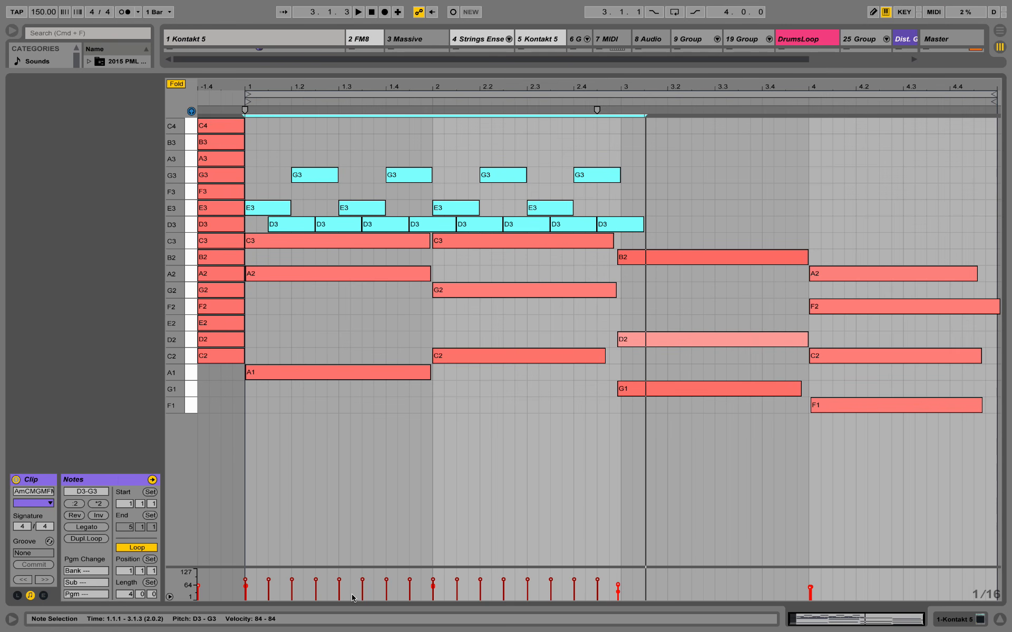
key(super+z)
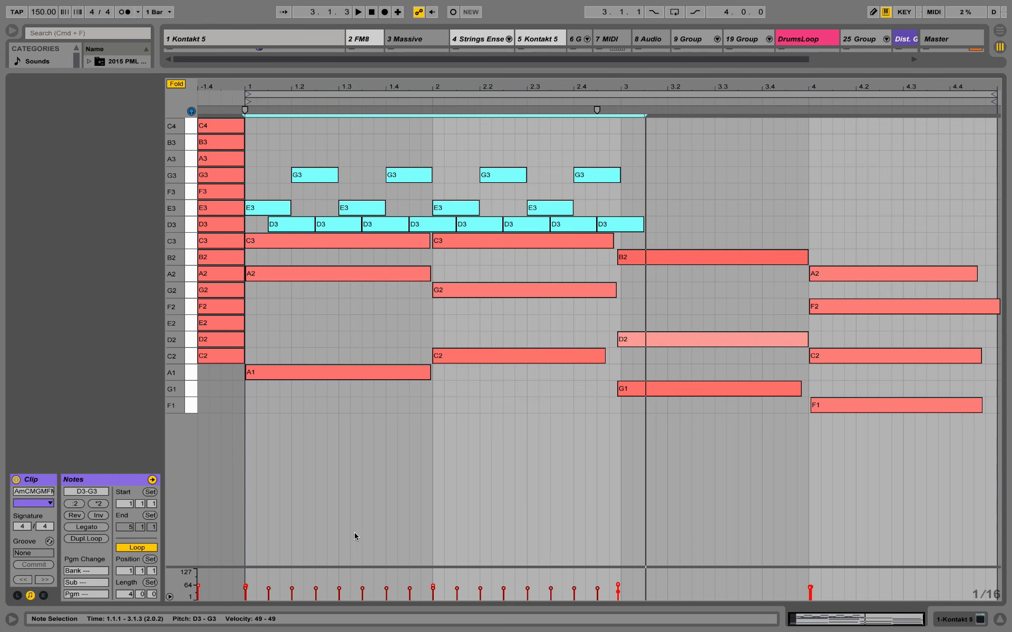
Set the velocity of the melody notes in bars 1 and 2 to 57, play them and deselect the notes.
drag(361, 593, 362, 589)
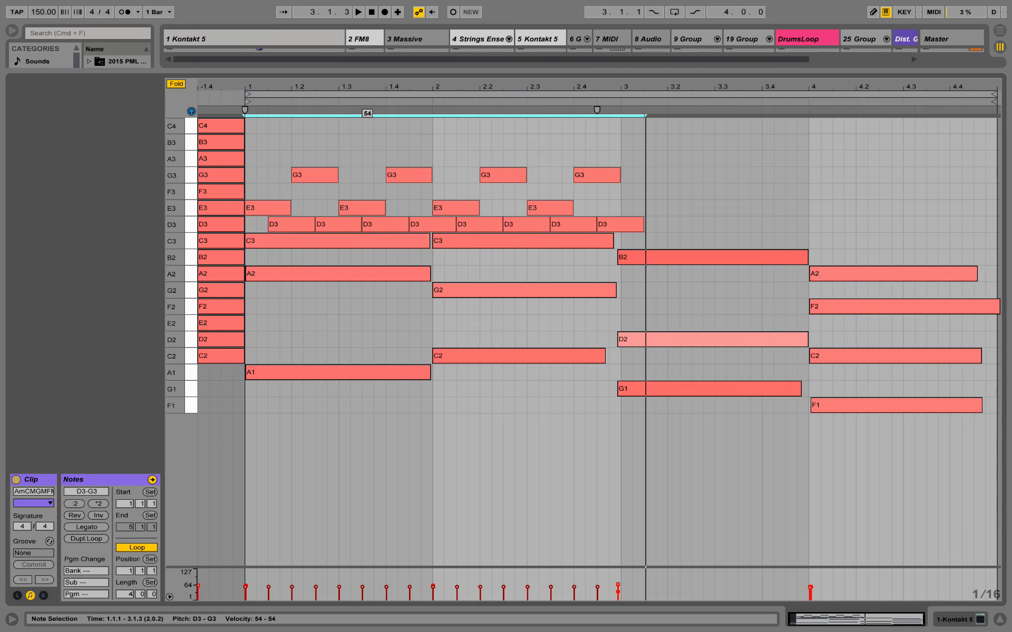
key(space)
click(393, 477)
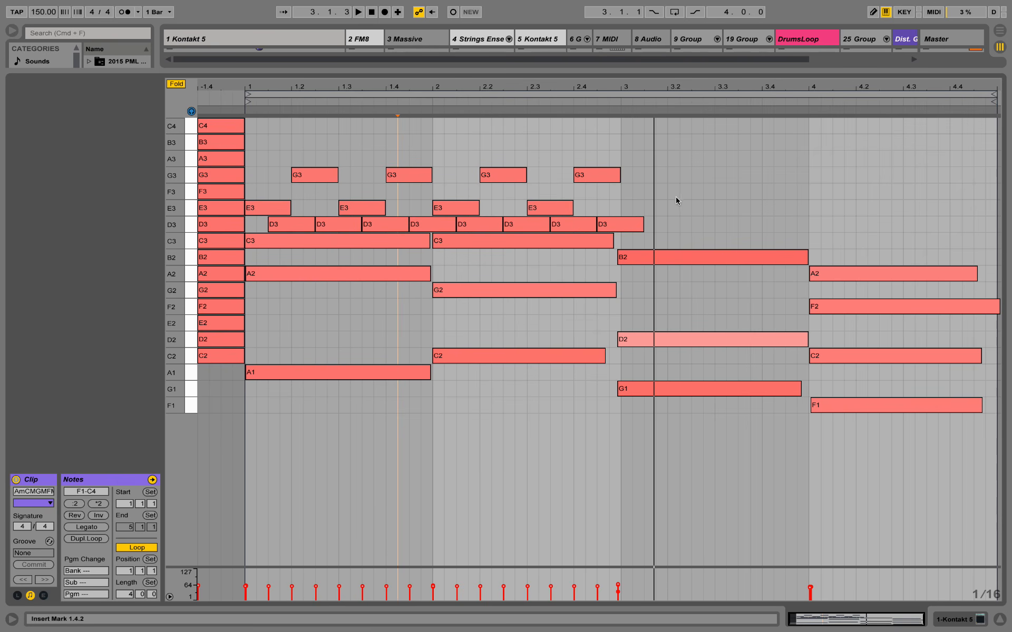
Fill bar 3 with one-beat notes D3, E3, B2, E3, D3, E3, B2 and E3 at half-beat spacing, and play the bar.
click(631, 225)
drag(622, 226, 798, 210)
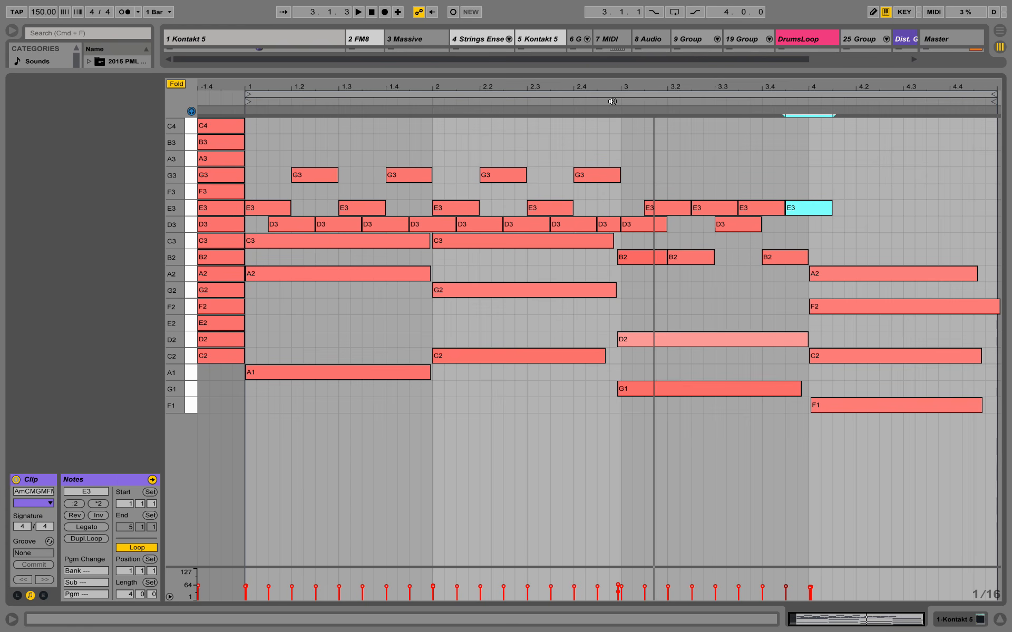
key(space)
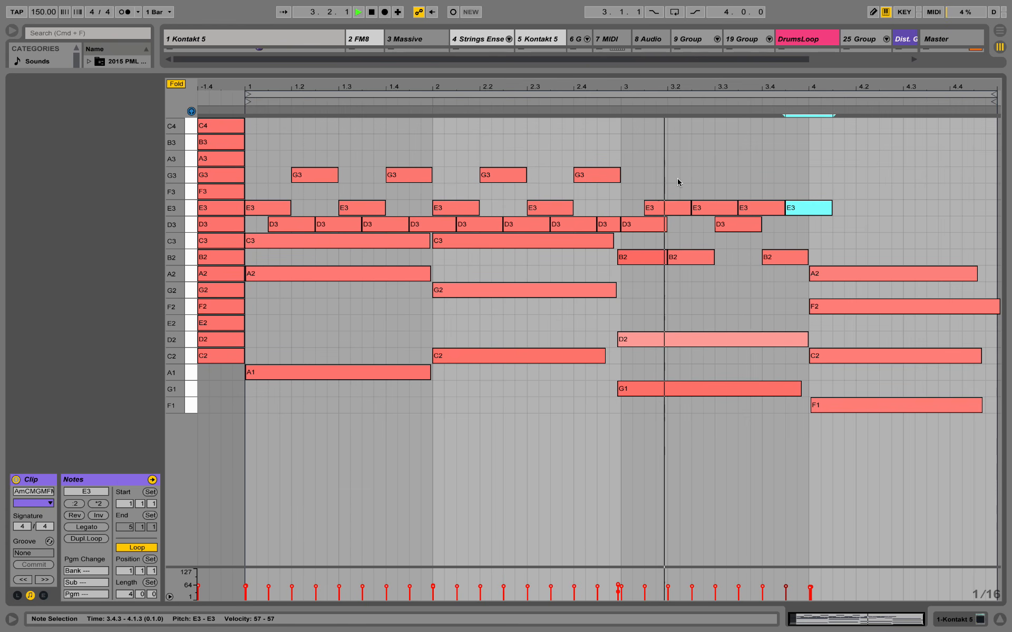
key(space)
Fill bar 4 with one-beat notes D3, E3, A2, E3, D3, E3, A2 and E3 at half-beat spacing, and play the clip.
mouse_move(818, 211)
mouse_down()
mouse_move(817, 226)
mouse_move(825, 226)
mouse_up()
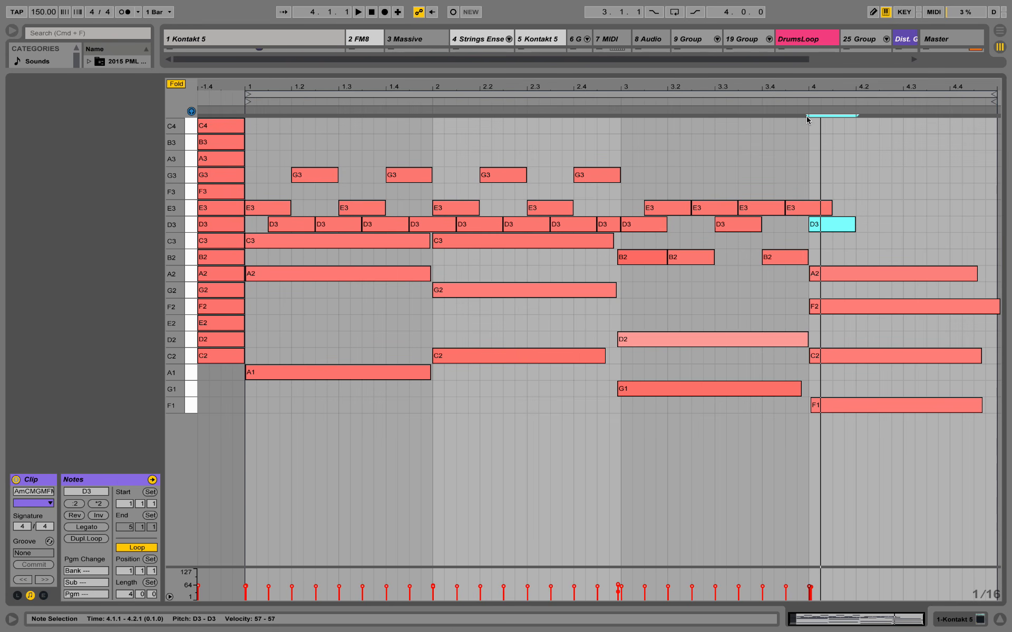
drag(825, 230, 994, 211)
key(space)
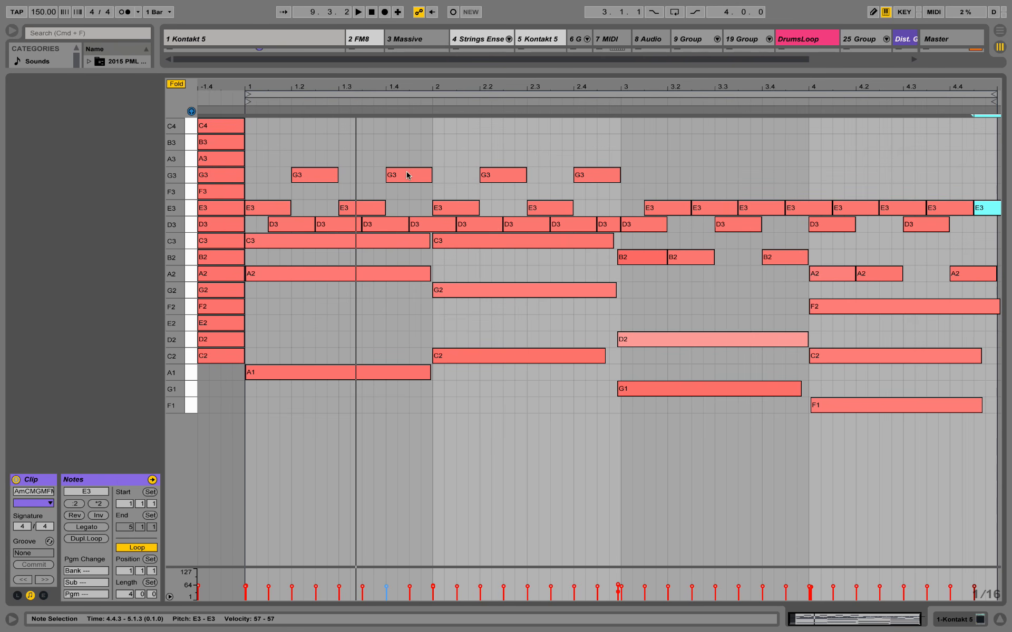
key(space)
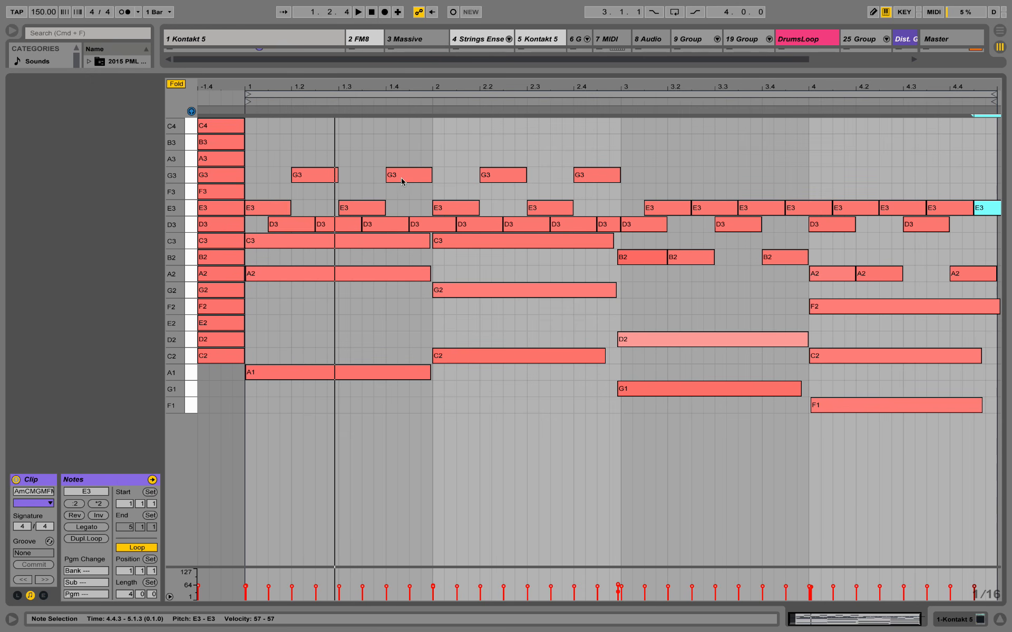
Add one-beat high notes C4 at 1.4.3, B3 at 2.4.3, C4 at 3.4.3 and A3 at 4.4.3, and play the clip.
drag(402, 181, 429, 120)
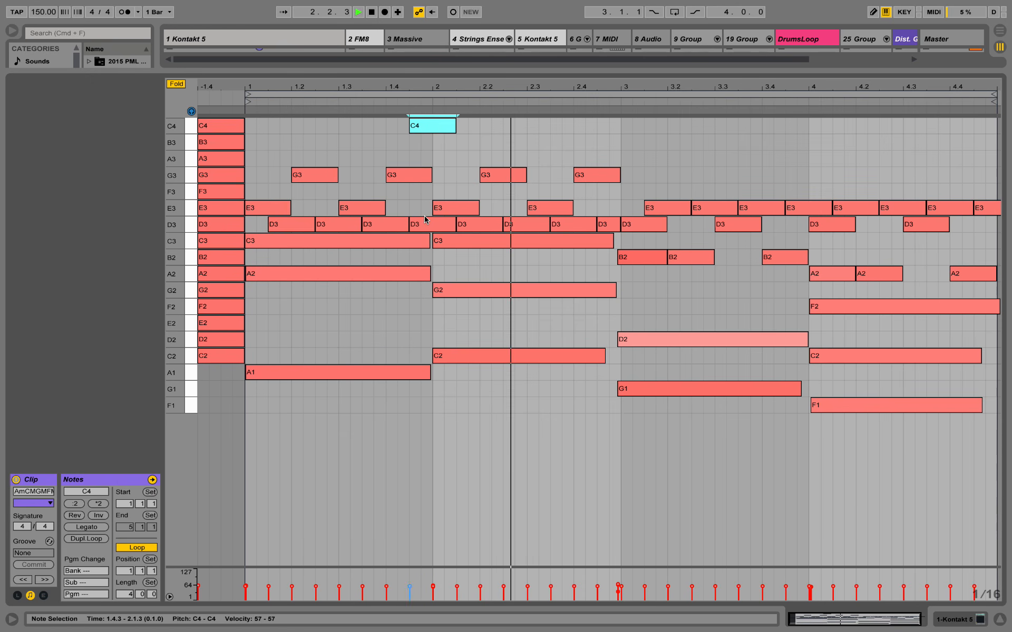
key(space)
drag(426, 124, 804, 130)
key(space)
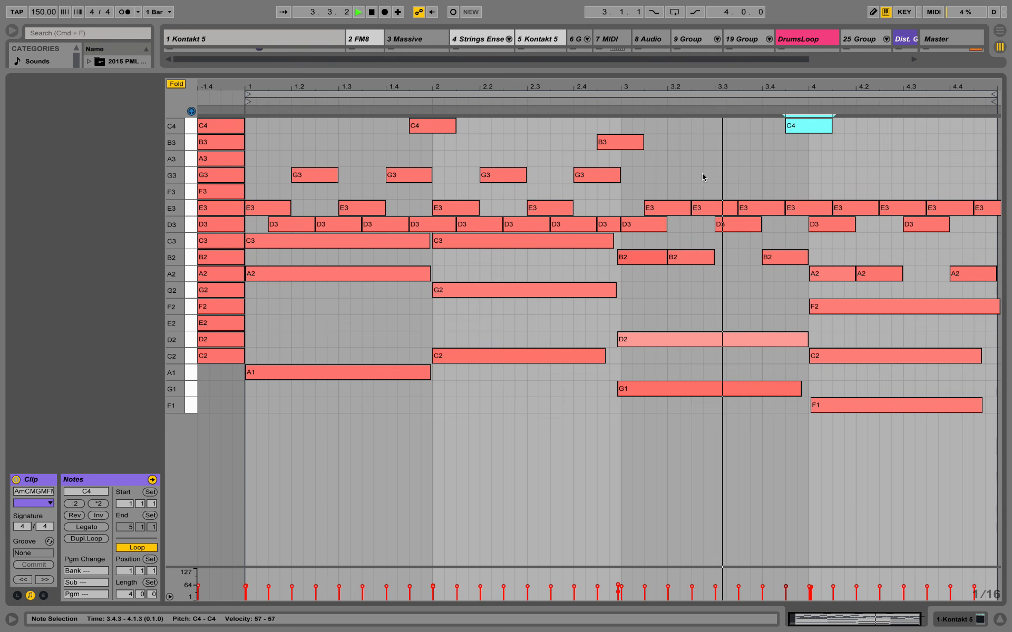
key(space)
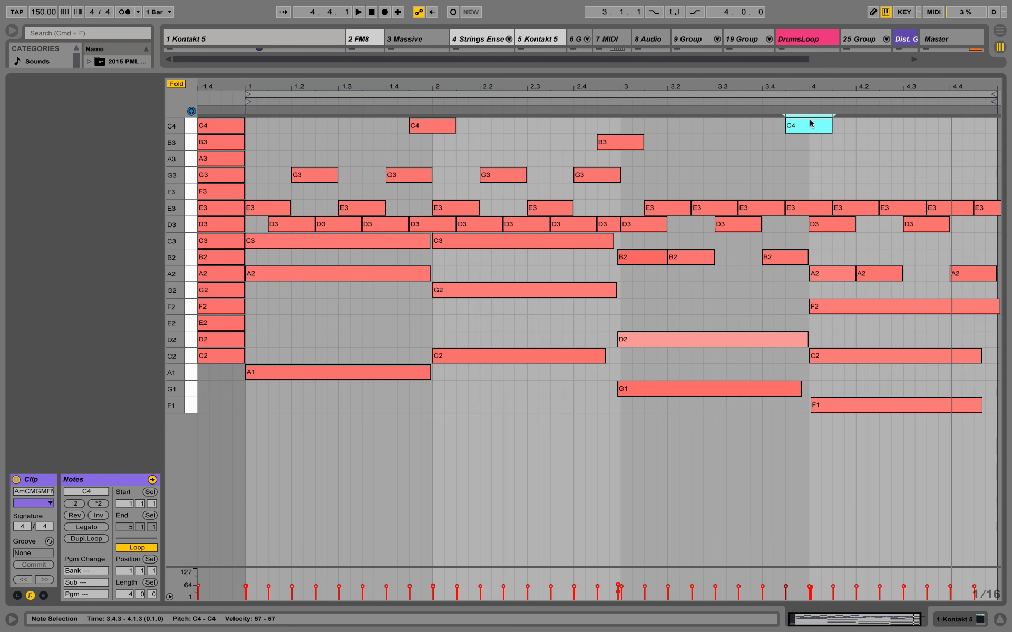
drag(806, 135, 997, 167)
key(space)
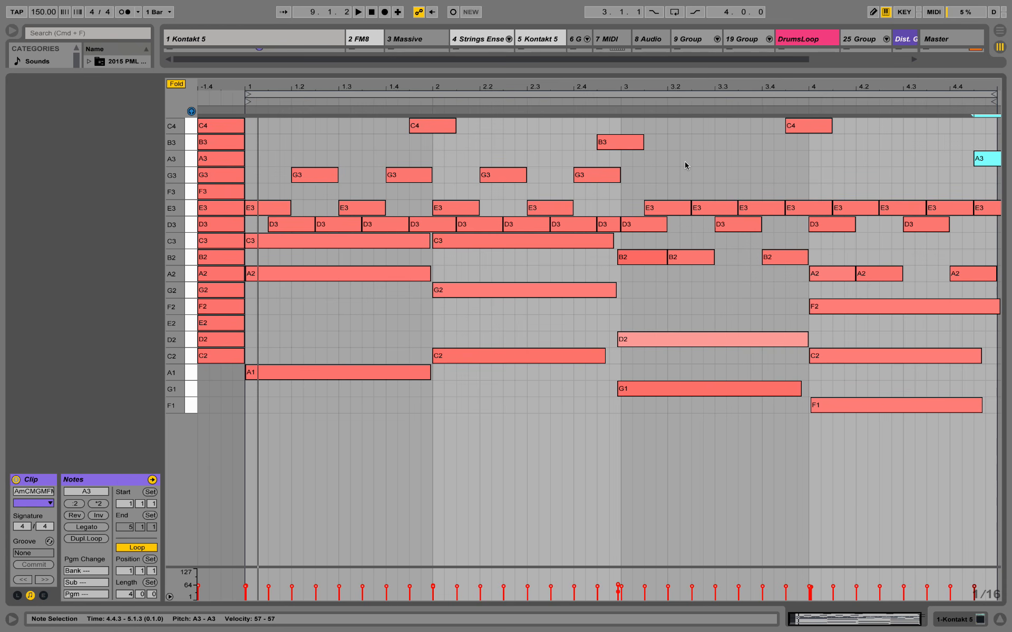
Highlight the high C4, B3, C4 and A3 notes at the bar ends and play the start of the clip.
drag(378, 122, 977, 156)
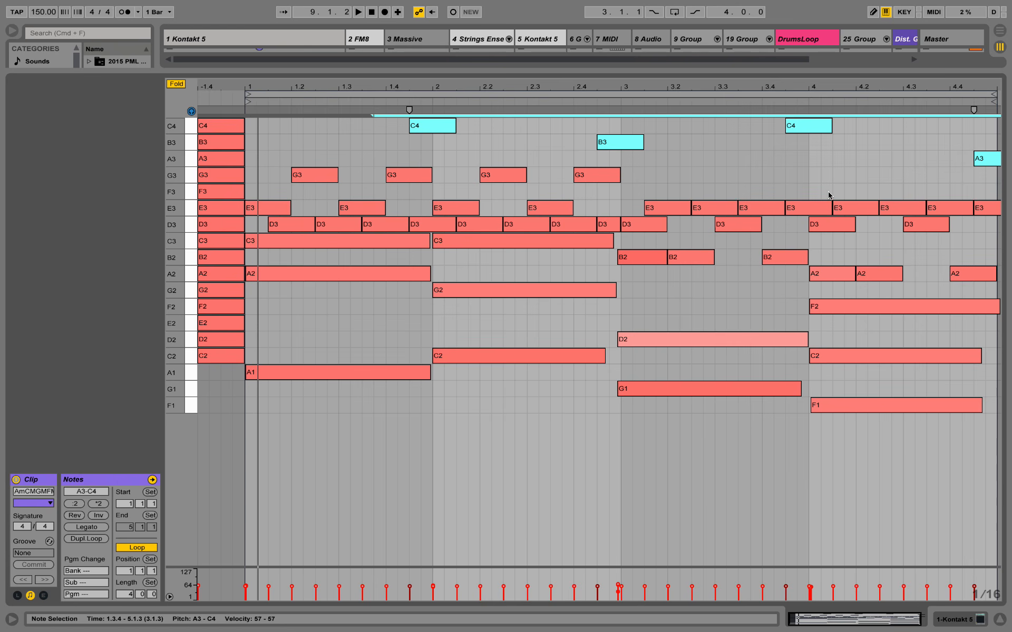
click(595, 101)
key(space)
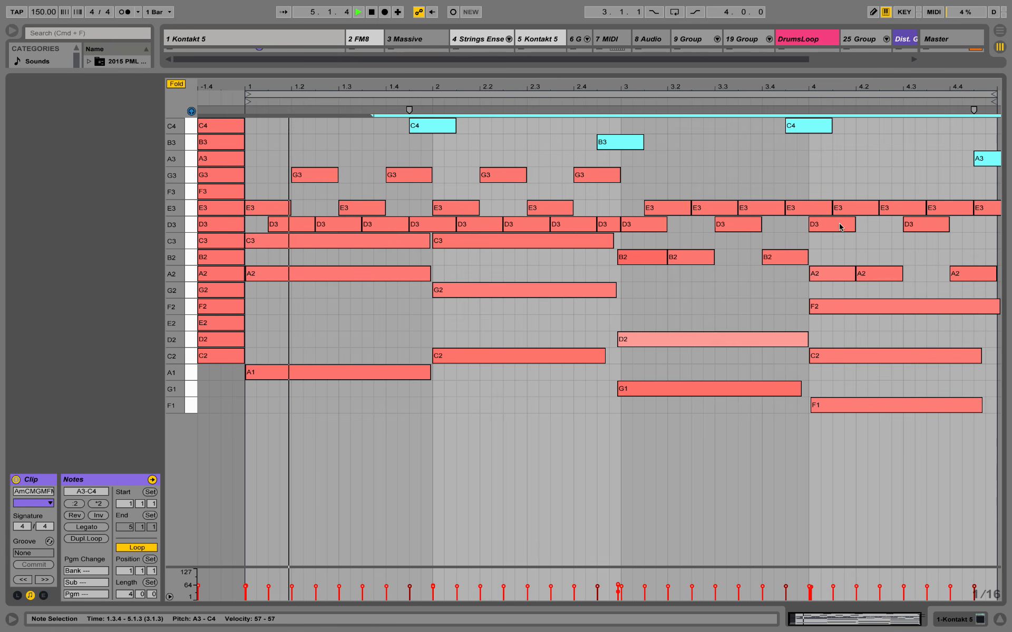
key(space)
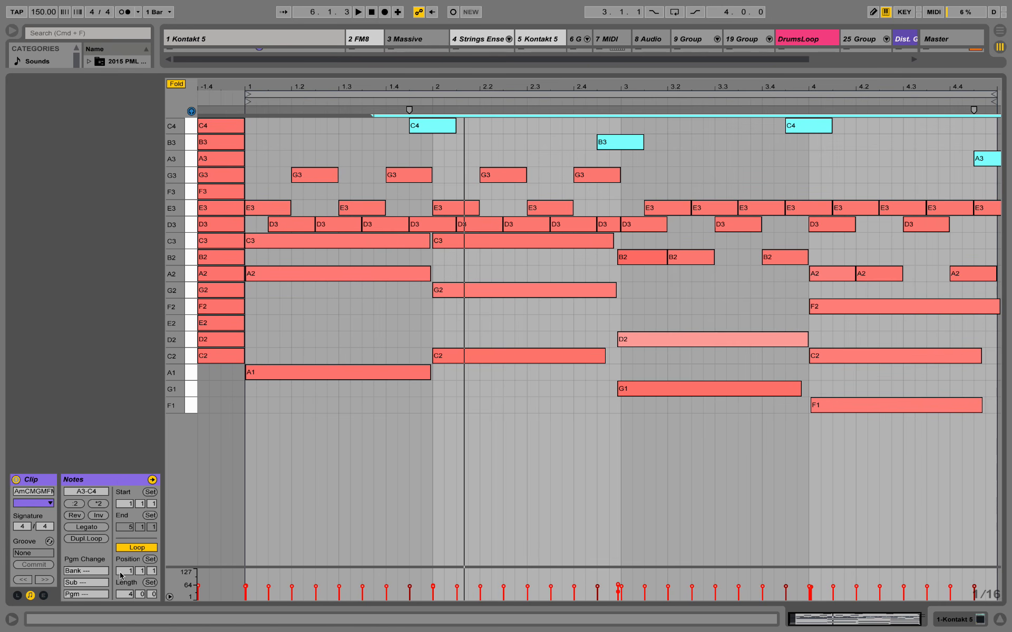
Extend the clip's loop and end marker to eight bars, and copy the chord notes into bars 5 to 8.
click(127, 595)
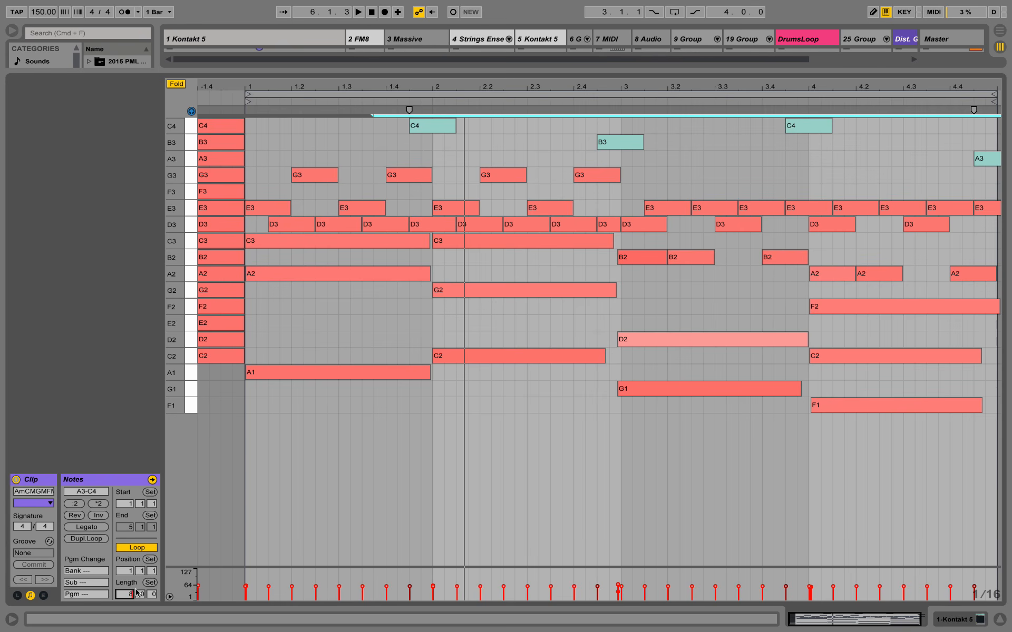
key(Return)
drag(686, 446, 622, 263)
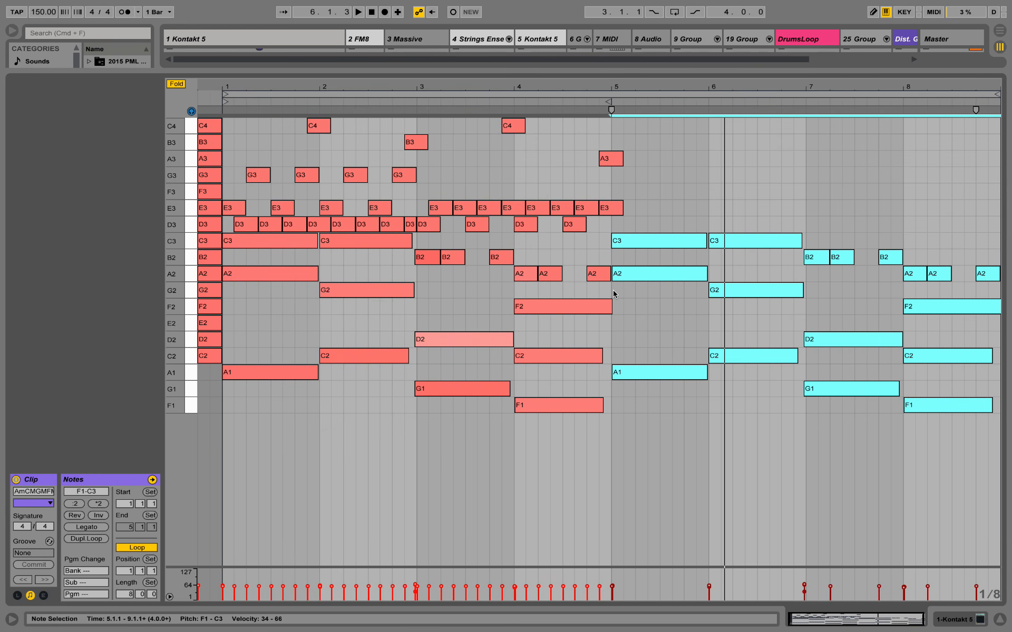
drag(606, 103, 992, 174)
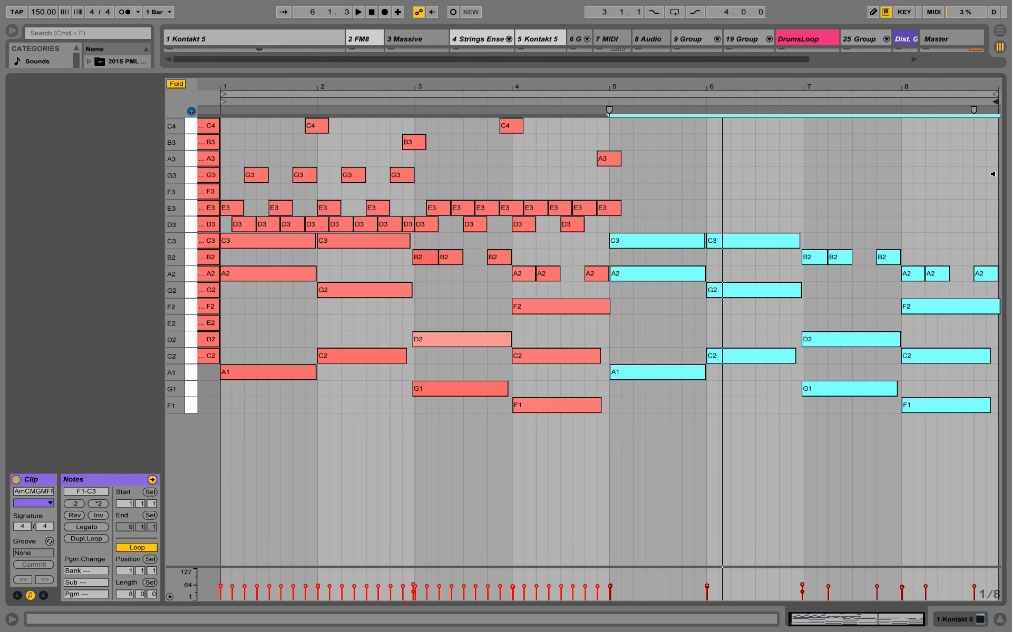
click(601, 101)
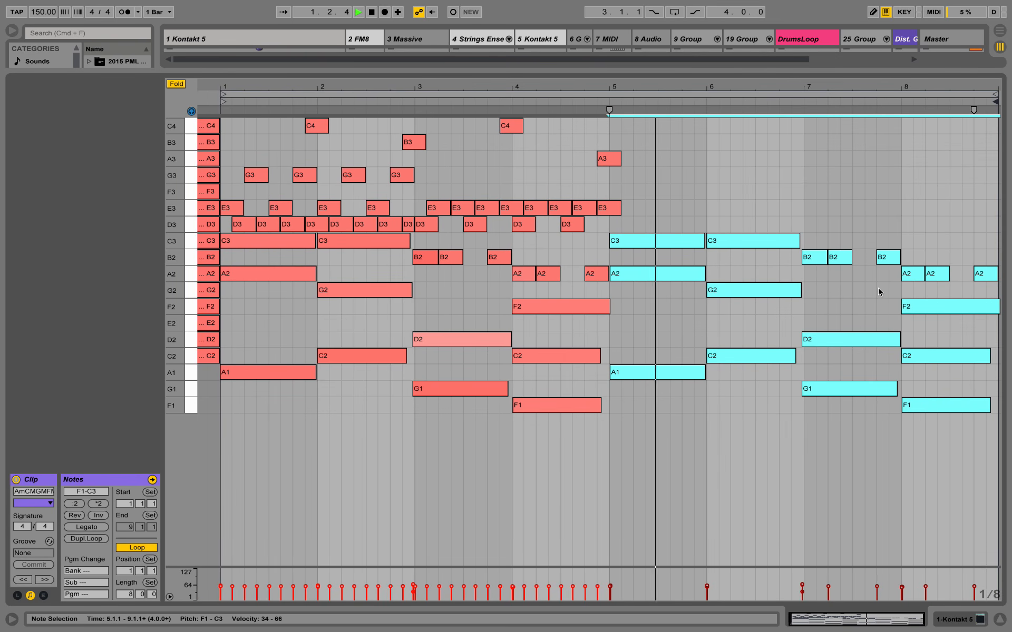
Complete the copied chords with full-bar notes: E3 in bars 5 and 6, an unsplit B2 in bar 7 and an unsplit A2 in bar 8.
click(842, 293)
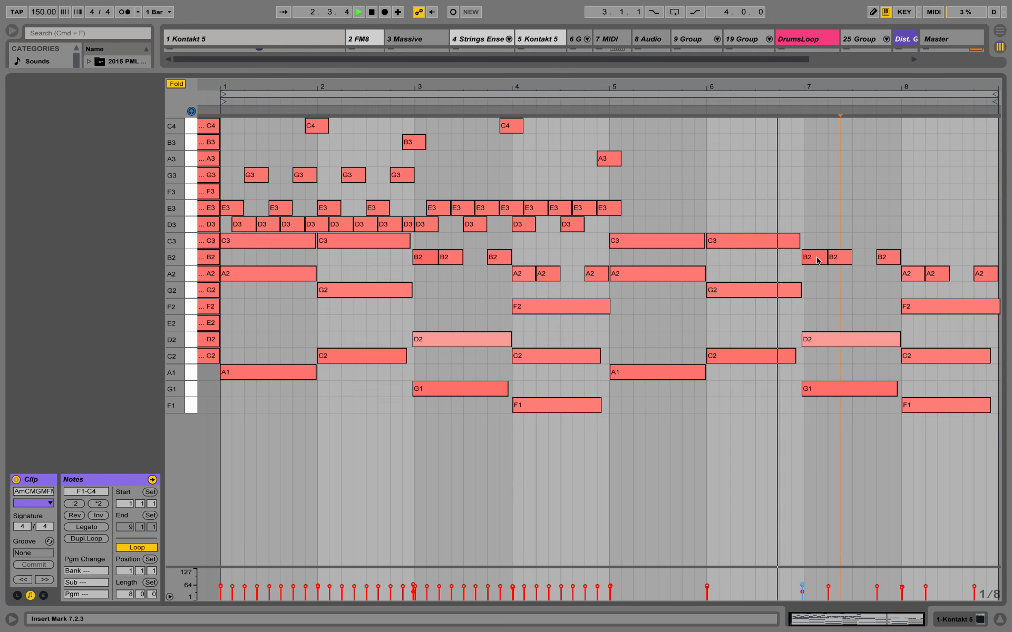
key(space)
drag(825, 259, 962, 274)
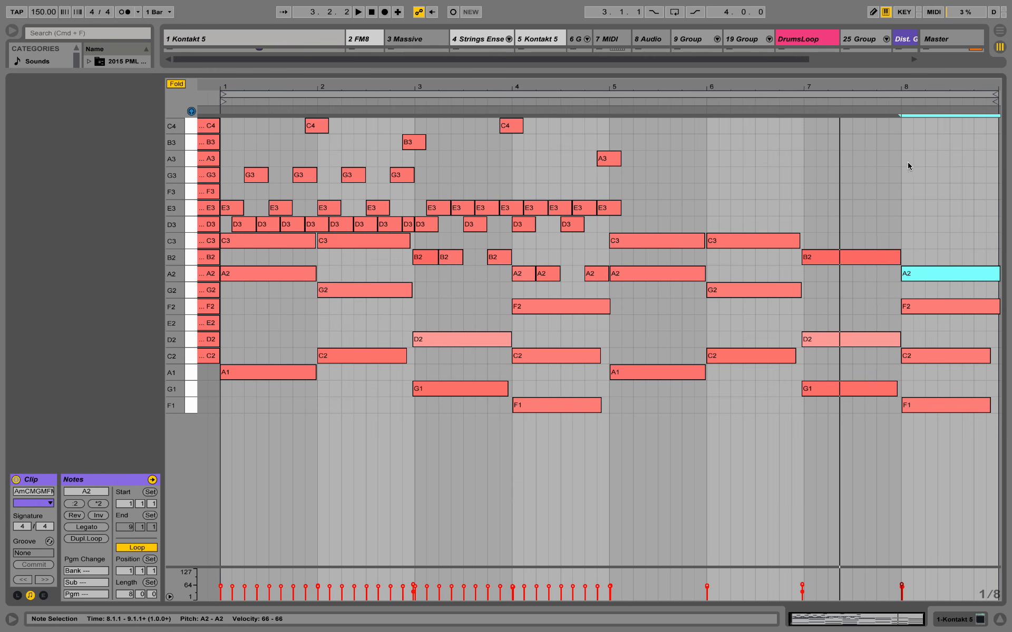
drag(641, 244, 747, 209)
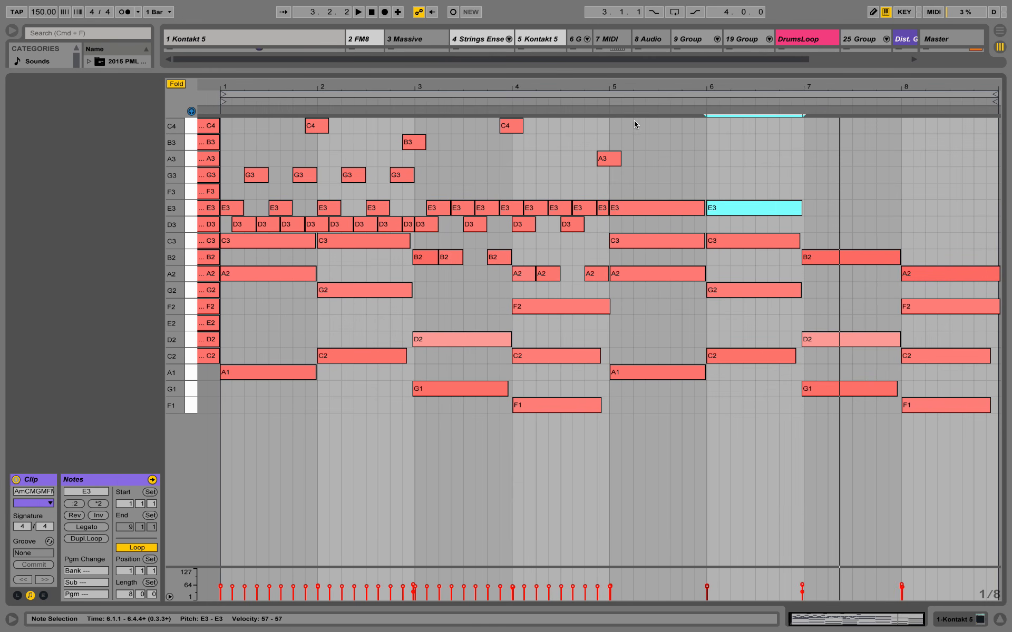
Unfold the note editor, transpose the chord notes in bars 5 to 8 up one octave, and play the clip.
click(604, 100)
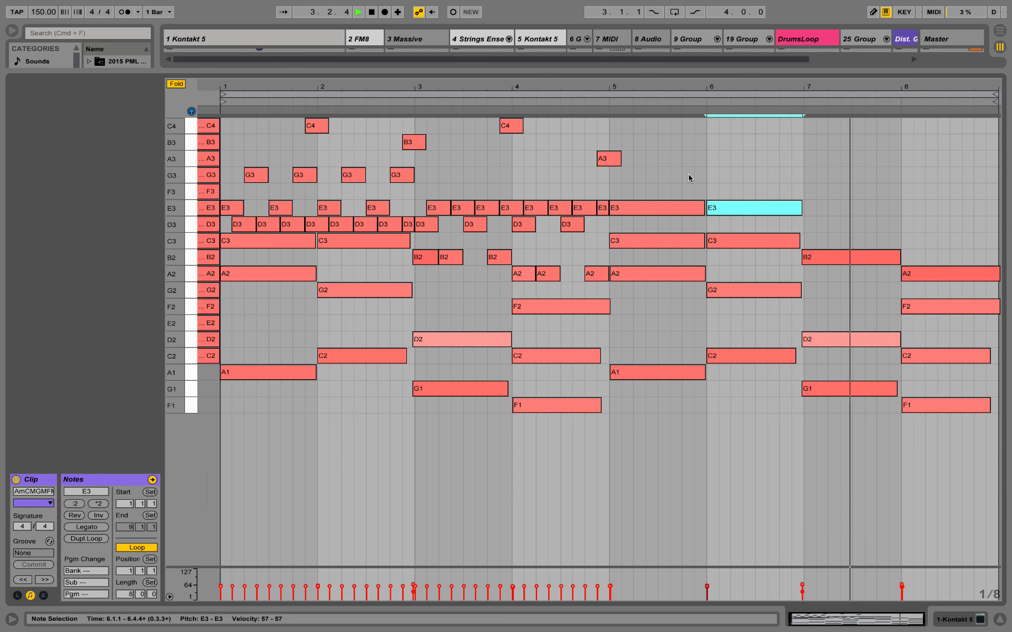
key(space)
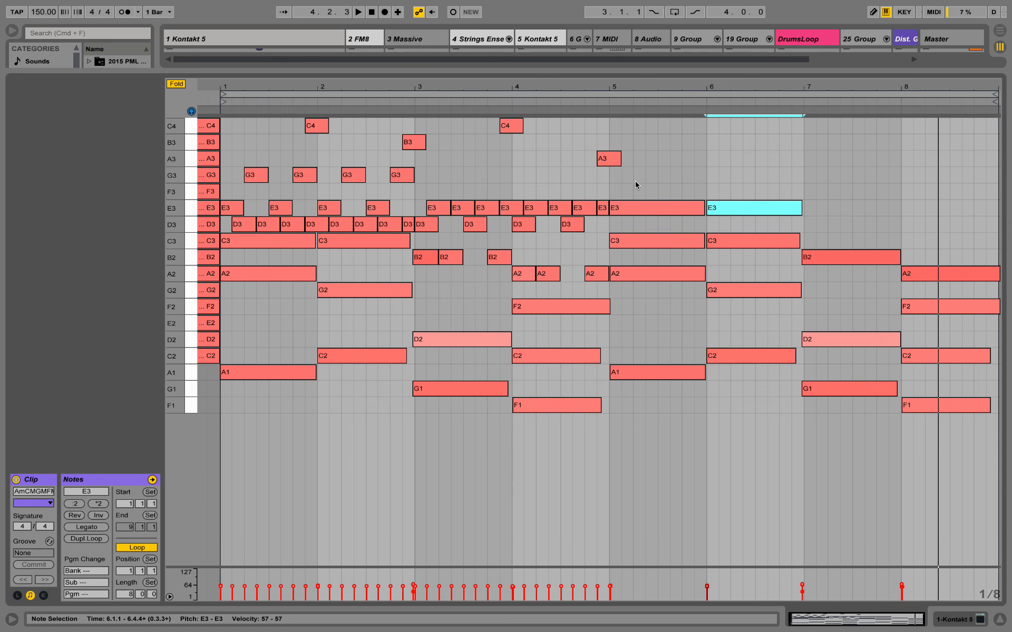
click(171, 85)
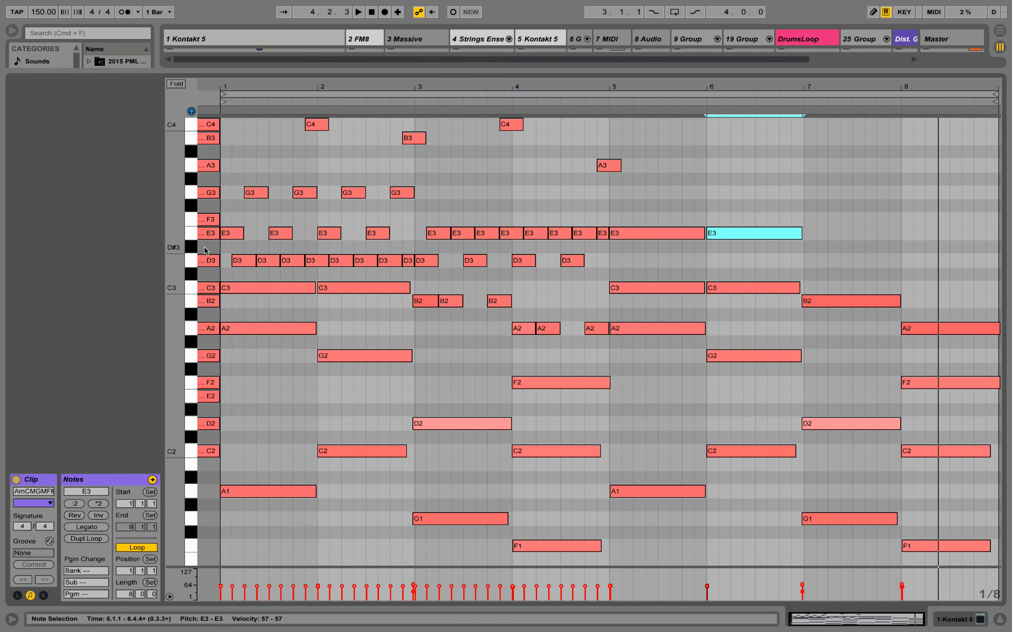
drag(174, 256, 159, 253)
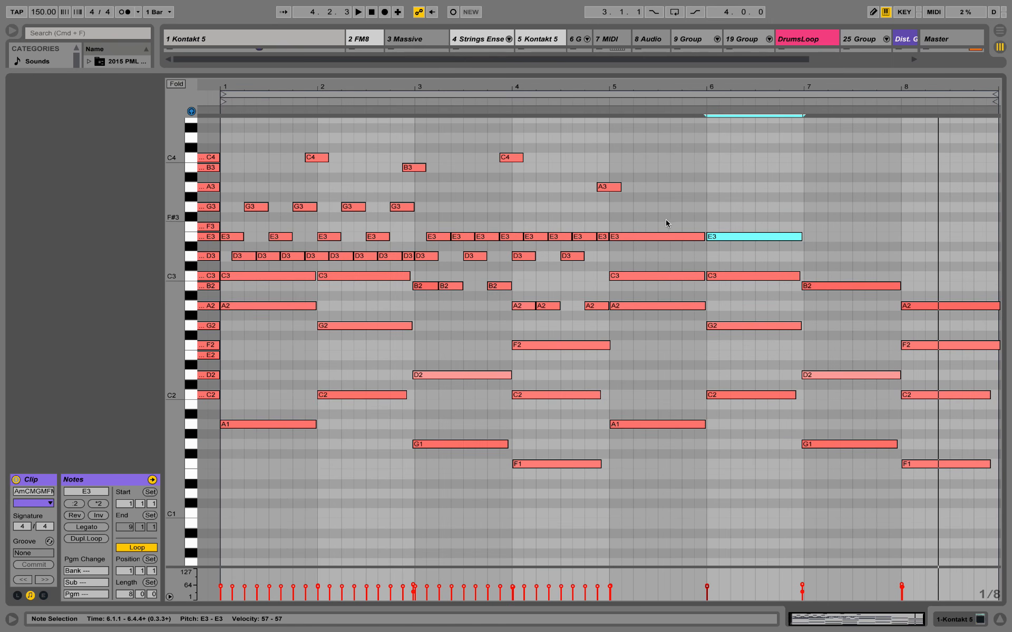
drag(665, 206, 1010, 524)
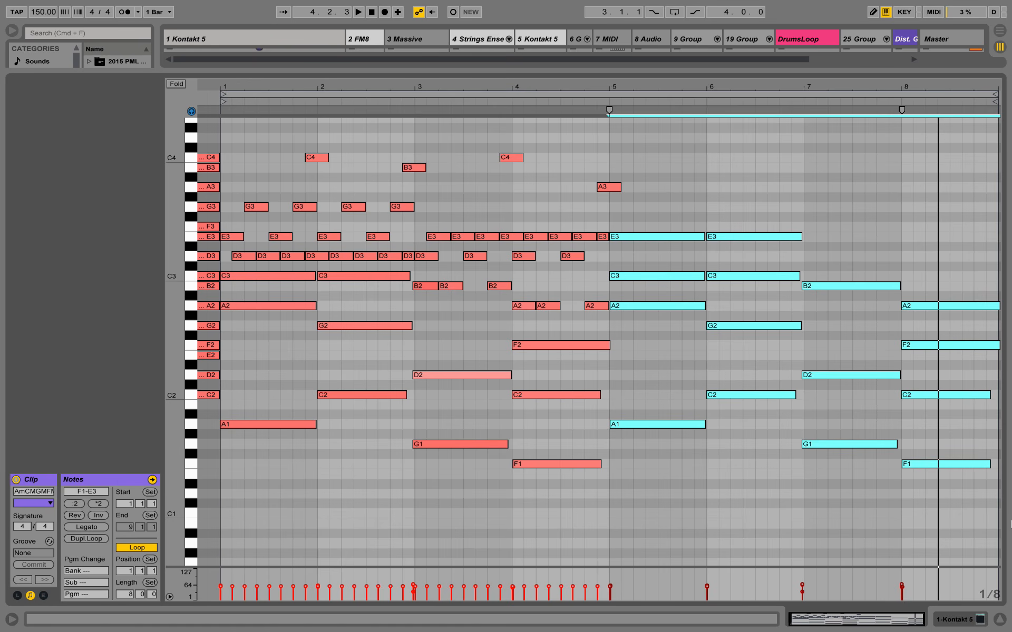
key(shift+Up)
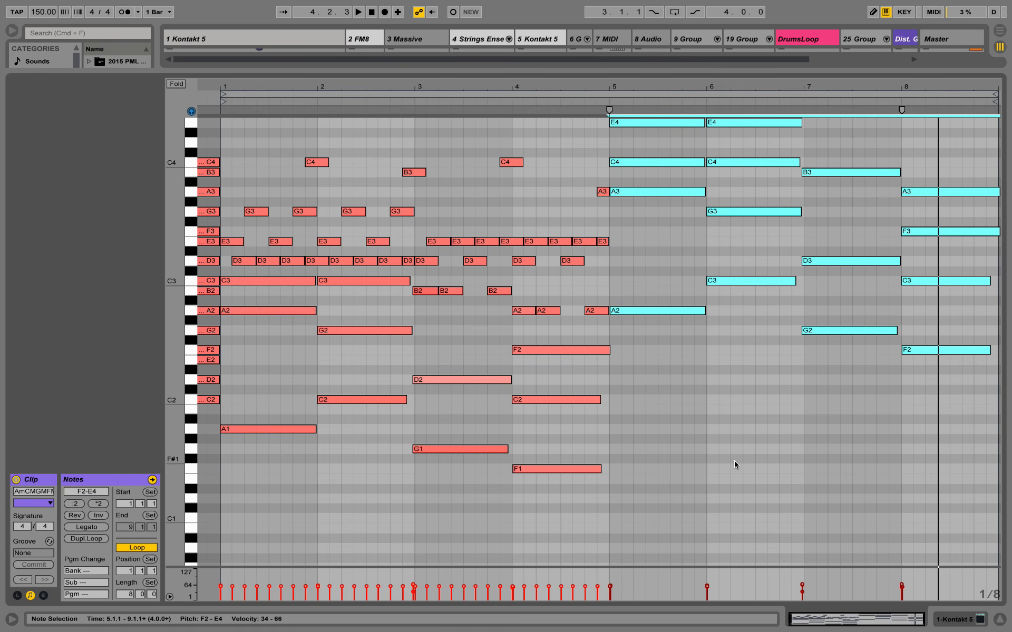
scroll(455, 349, up, 4)
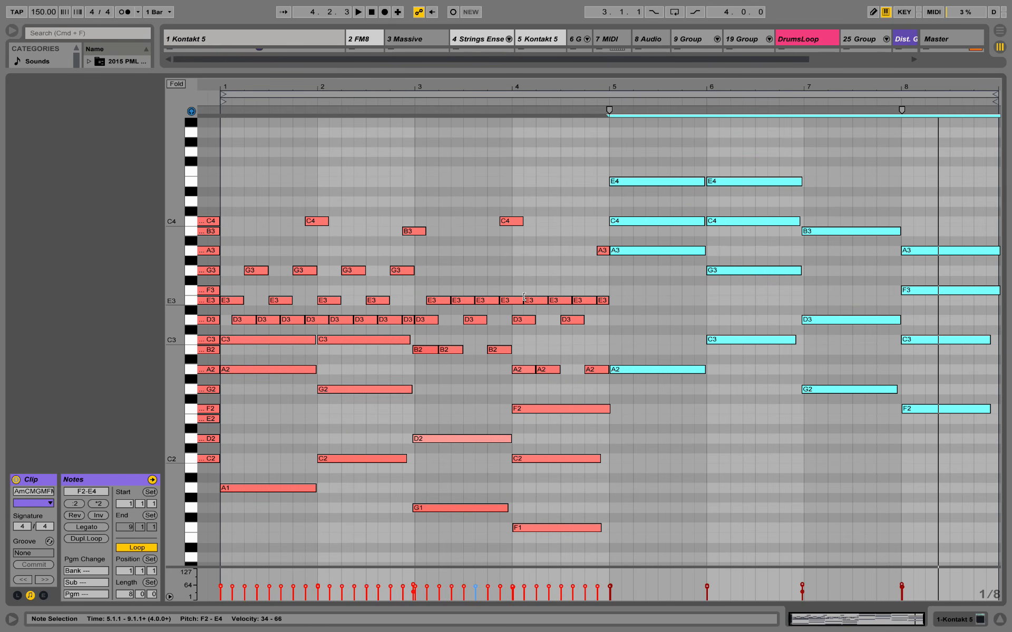
key(space)
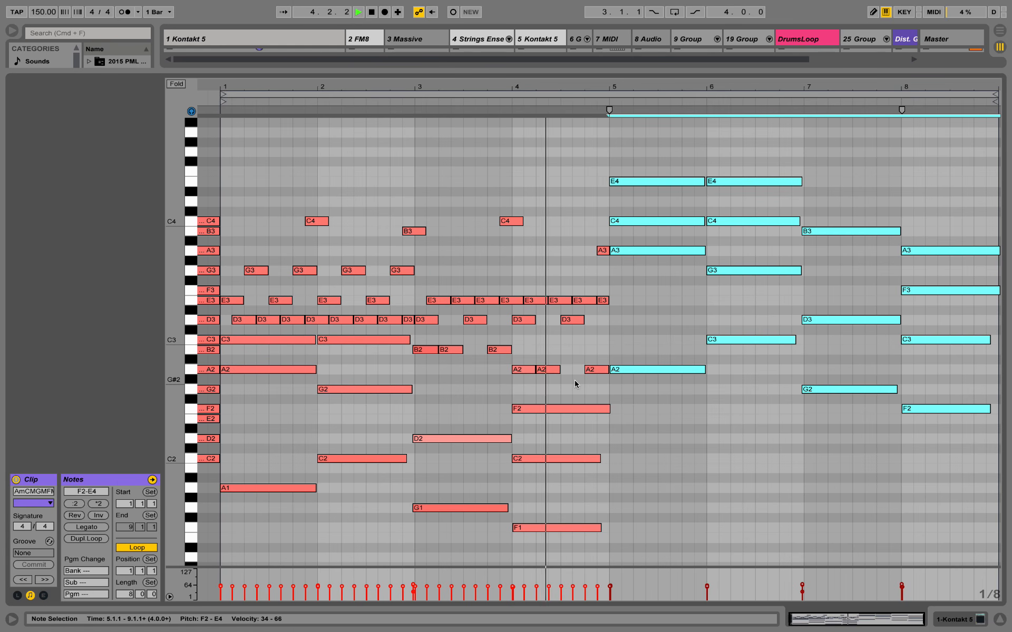
key(space)
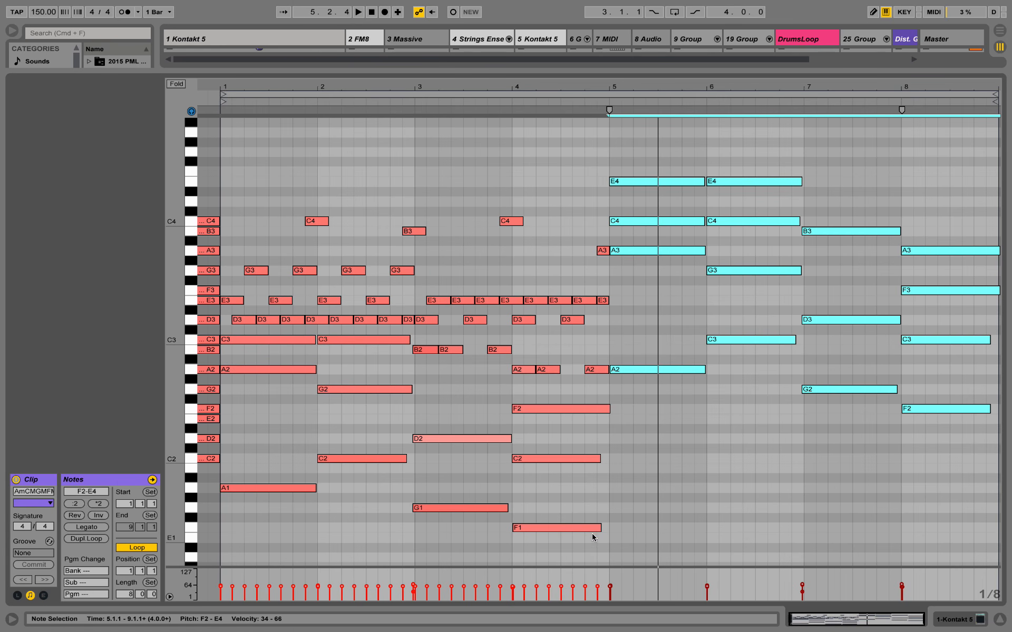
Copy all chord and melody notes from bars 1 to 4 into bars 5 to 8 an octave higher, and play the clip.
click(602, 546)
drag(602, 545, 236, 177)
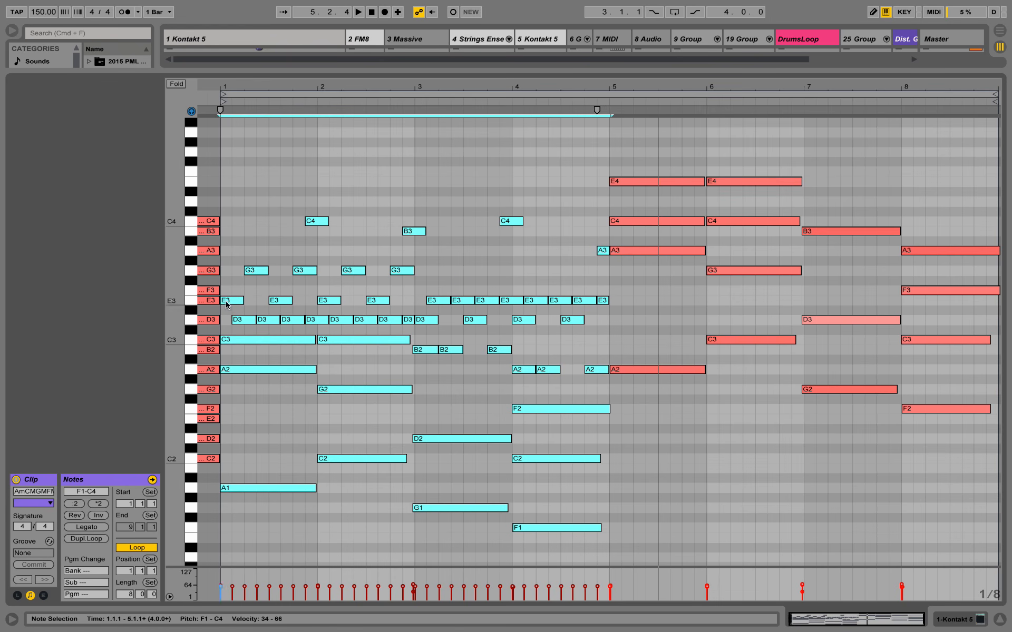
super+drag(231, 492, 620, 371)
key(space)
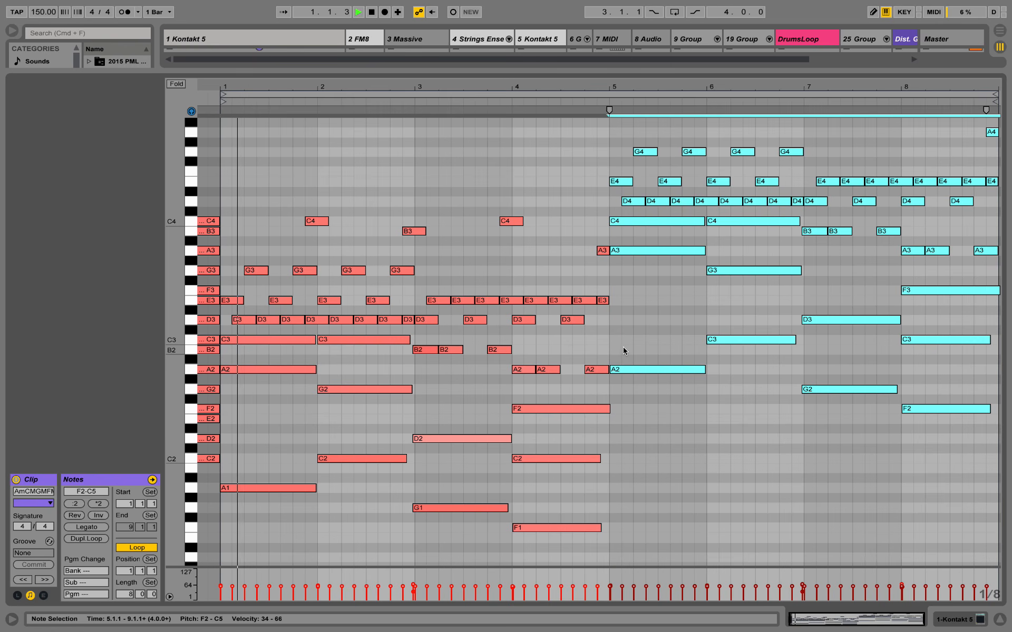
click(733, 421)
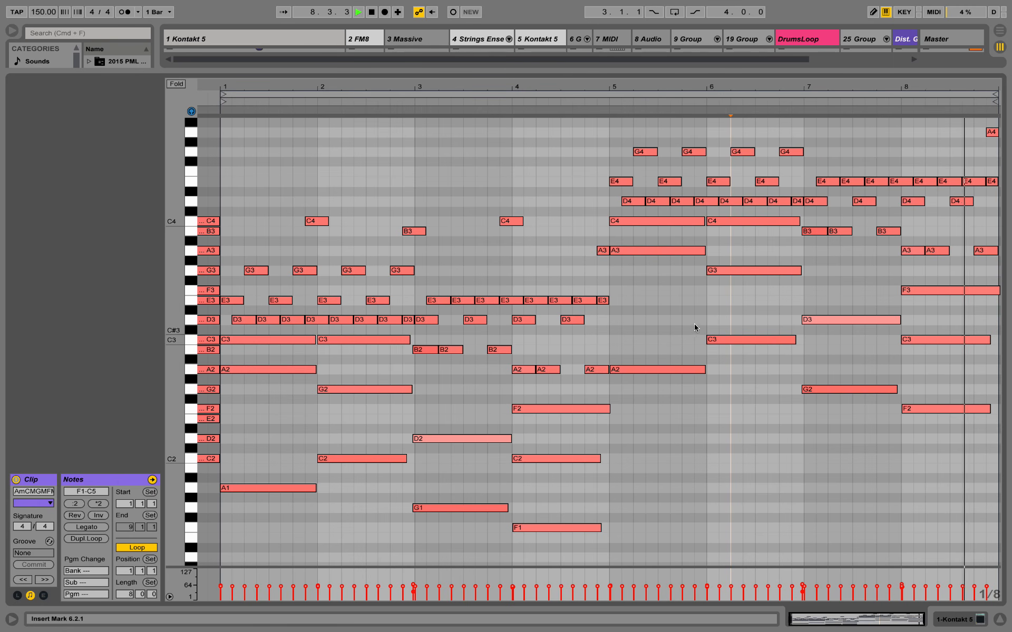
key(space)
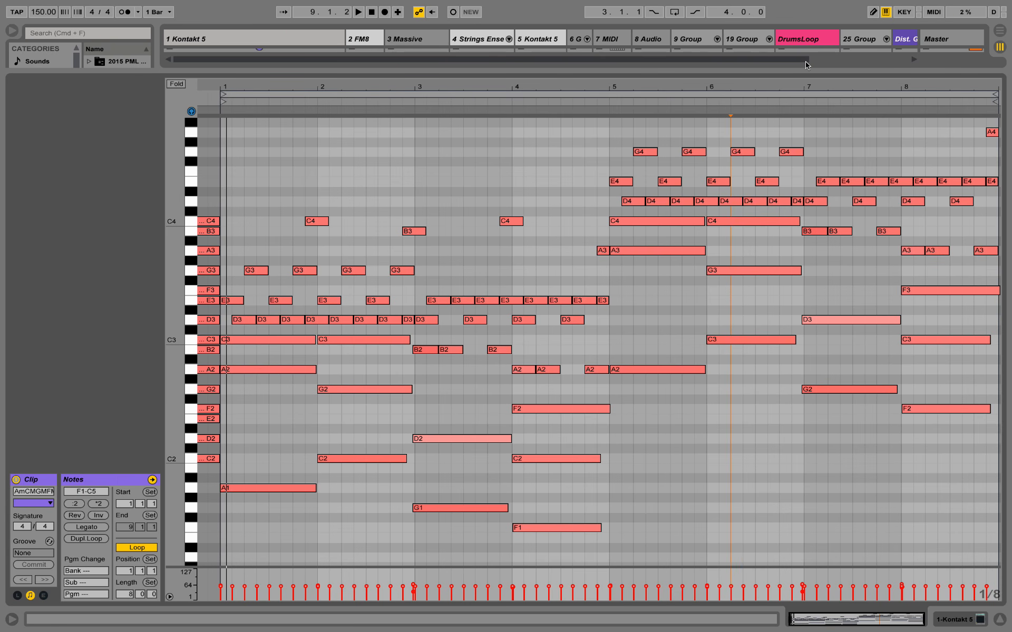
Return to the clip grid, launch the AmCMGMFM clip on the first Kontakt 5 track, and open its notes while it plays.
drag(815, 71, 815, 169)
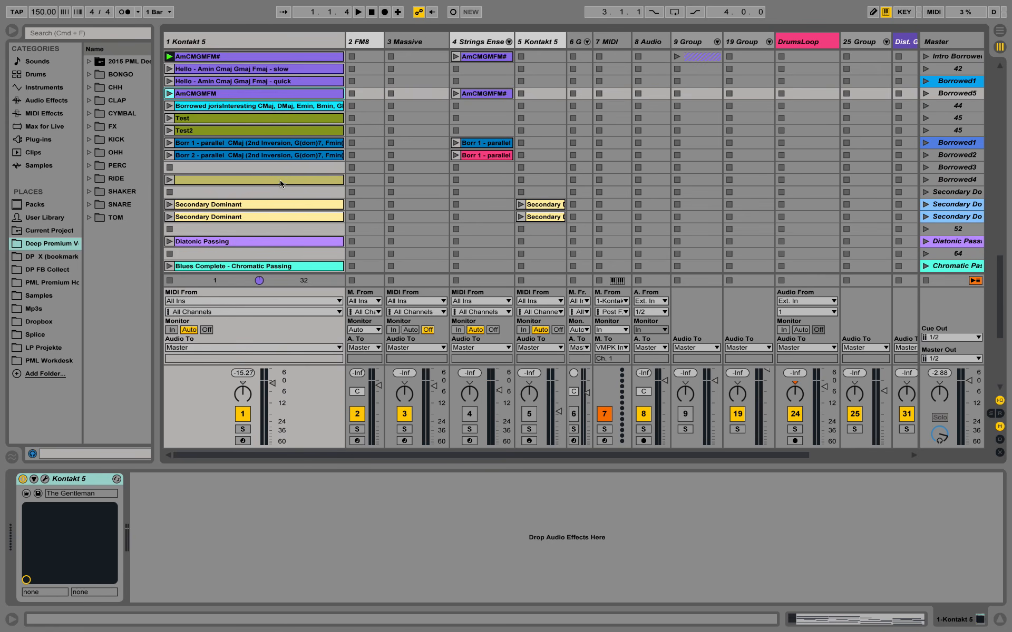
click(169, 93)
double_click(217, 95)
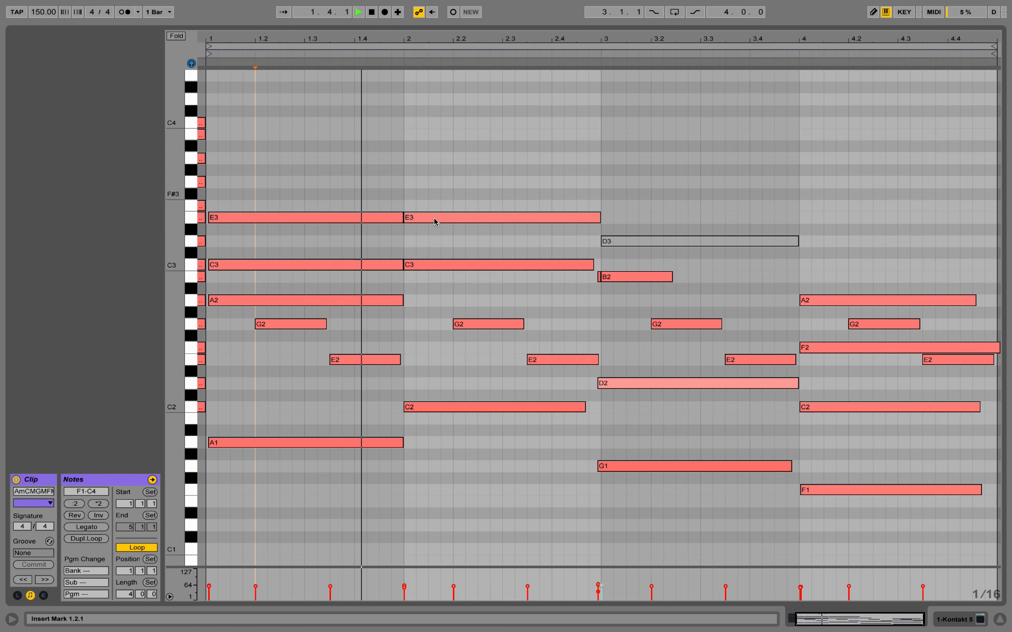
click(708, 167)
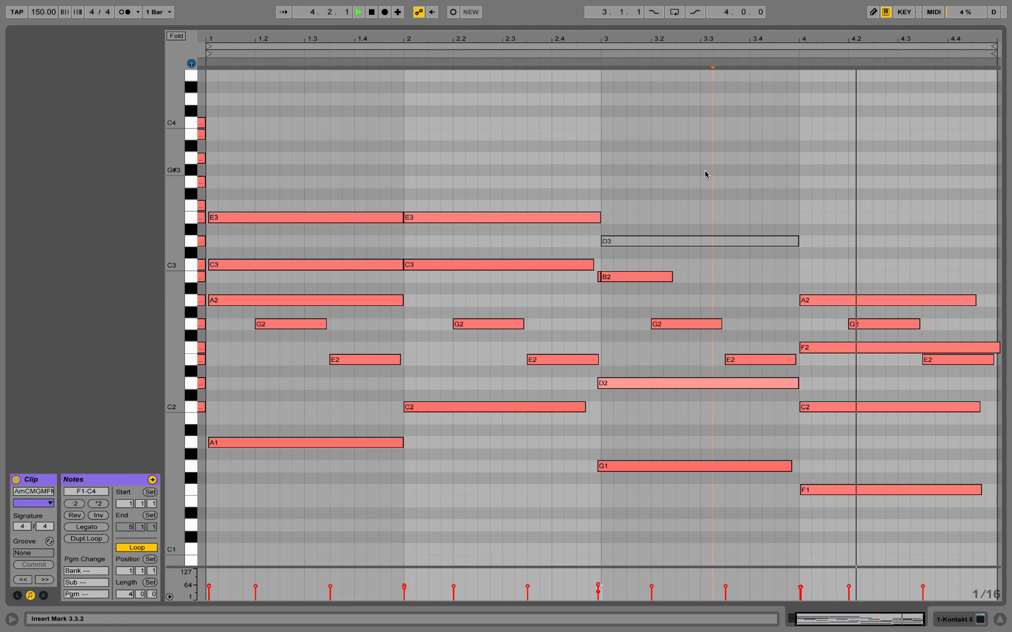
key(space)
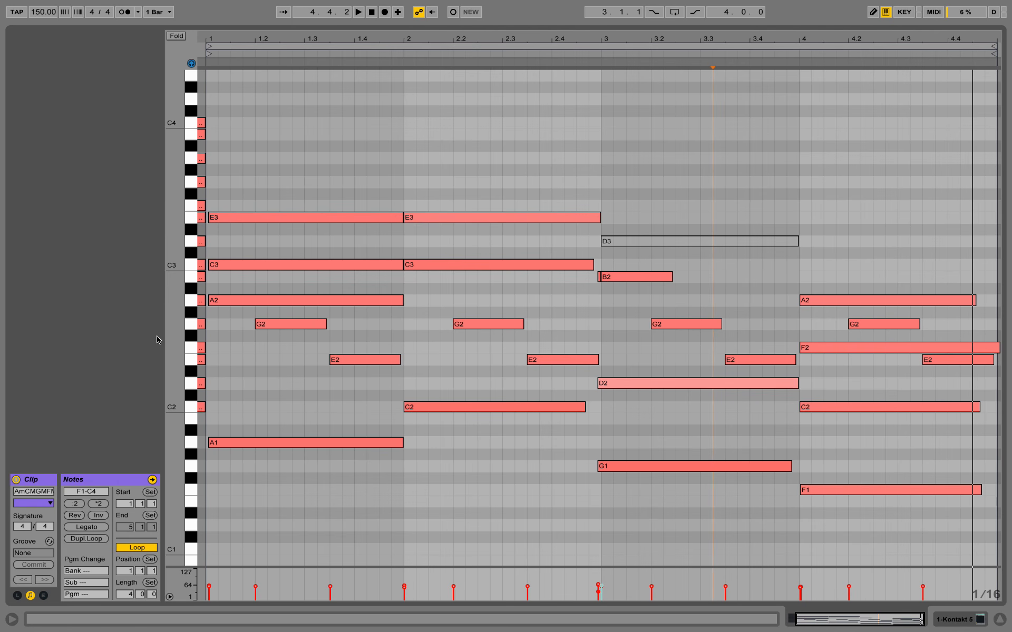
Highlight the A2, C3 and E3 chord in bar 1 and the A2, G2 and E2 notes individually, and play the clip.
drag(176, 327, 255, 279)
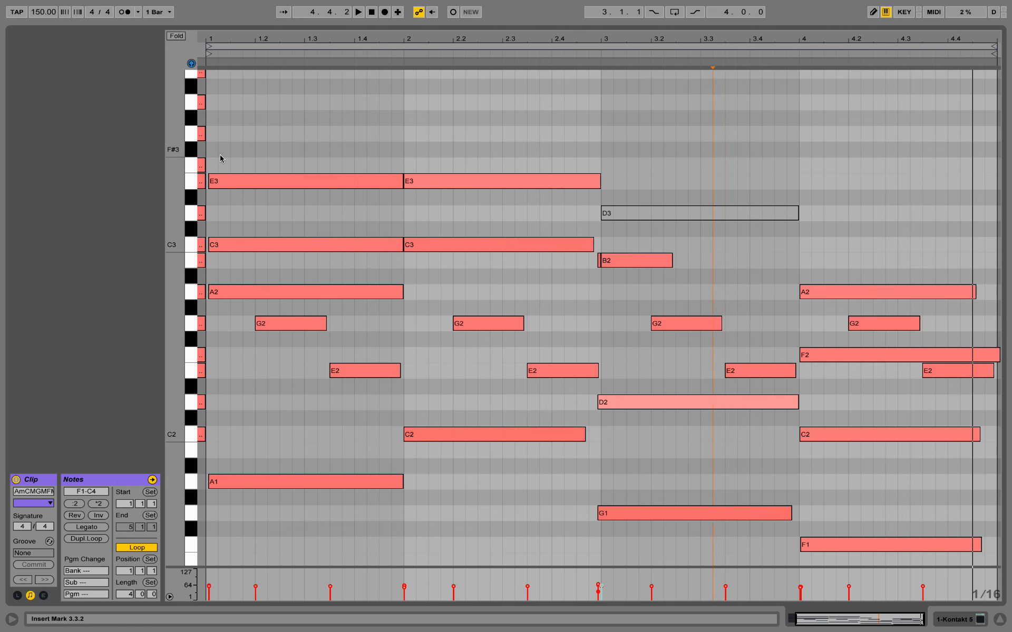
drag(219, 154, 248, 372)
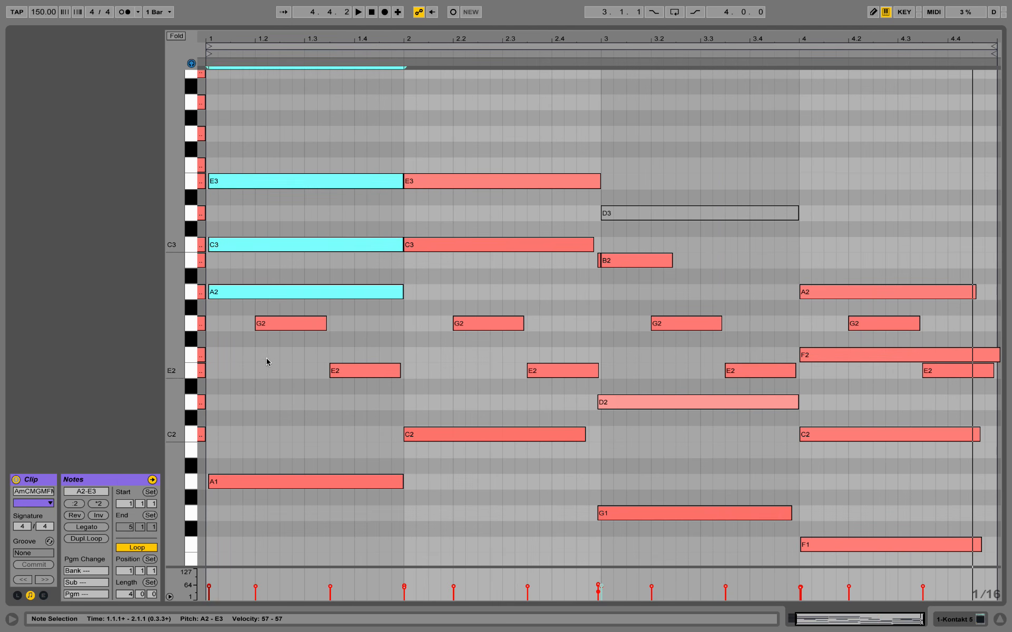
click(230, 295)
click(288, 323)
click(343, 371)
key(space)
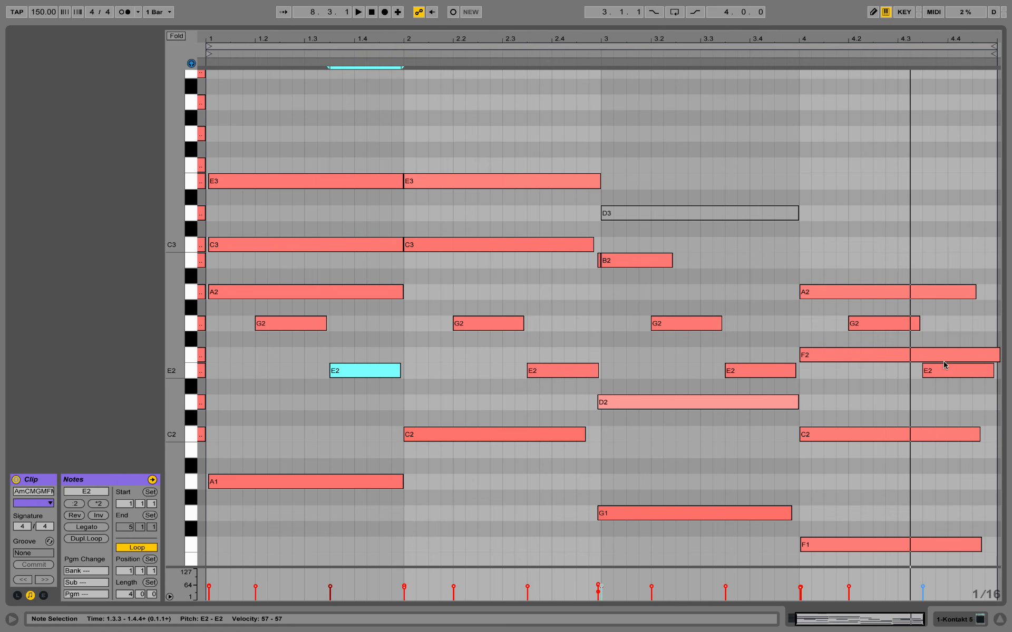
key(space)
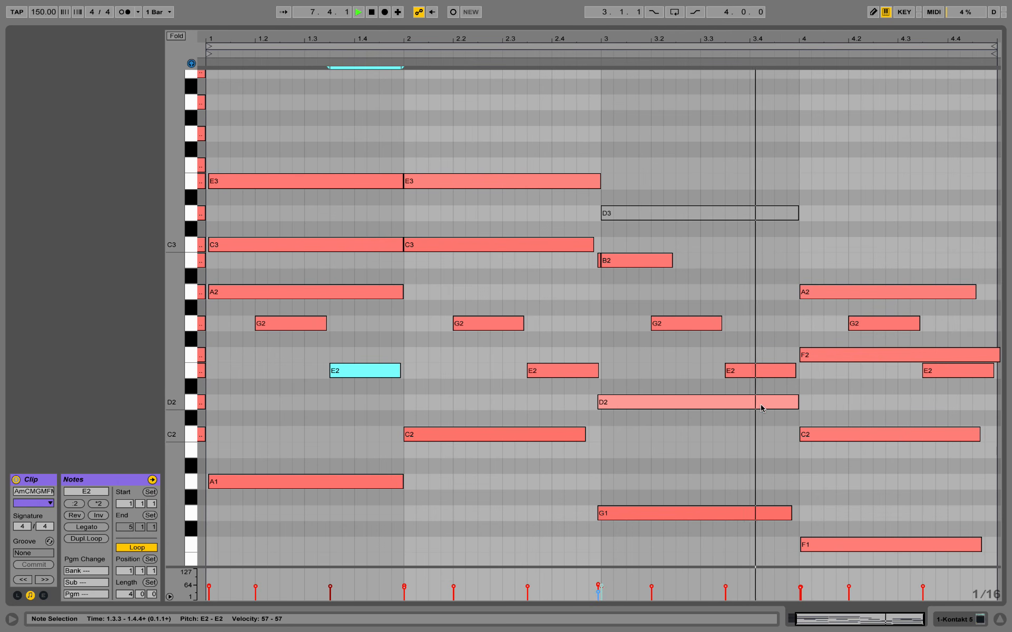
key(space)
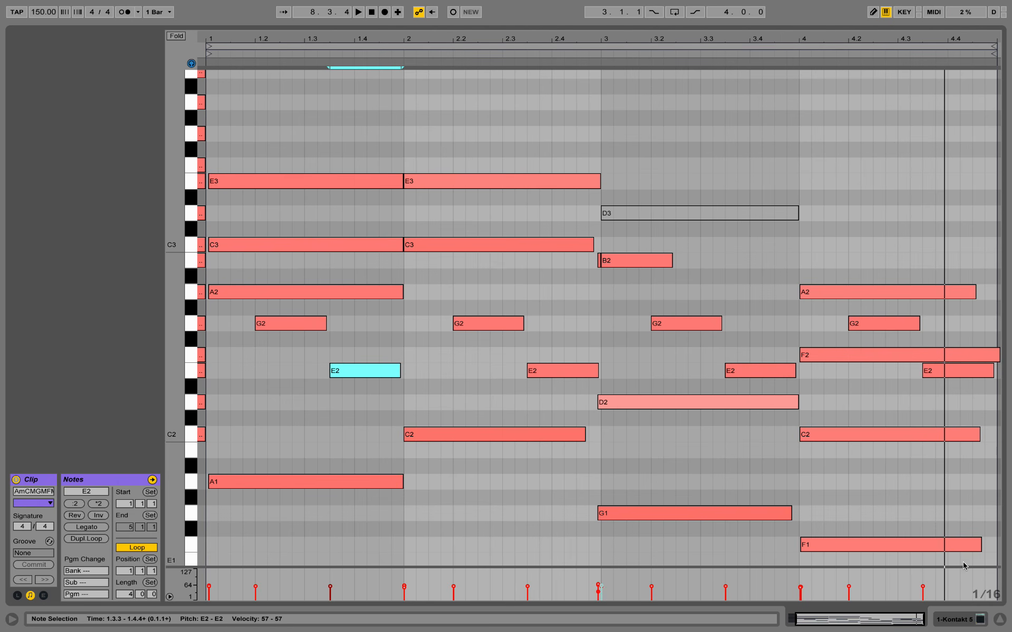
Launch the "Hello - Amin Cmaj Gmaj Fmaj - slow" clip and open its notes to show the full range from F1 to C4.
click(960, 623)
scroll(211, 111, up, 2)
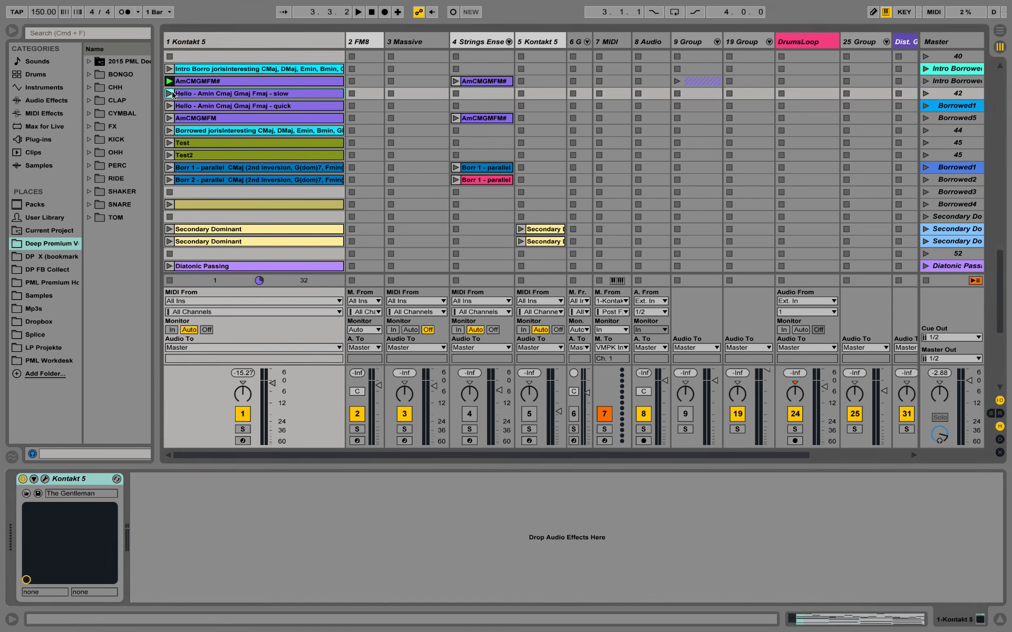
click(167, 95)
double_click(204, 98)
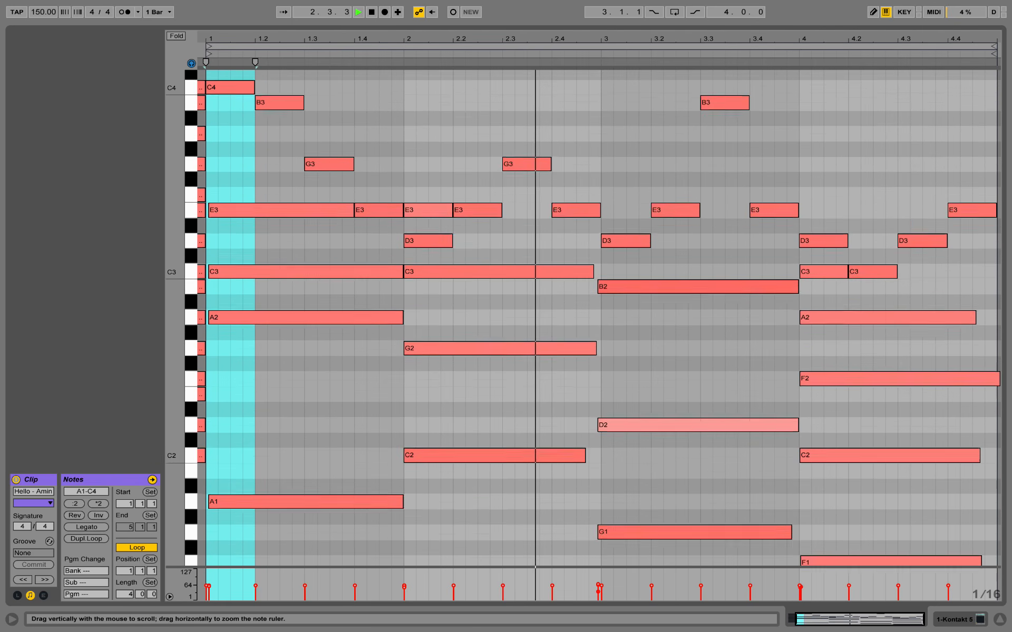
drag(177, 209, 171, 235)
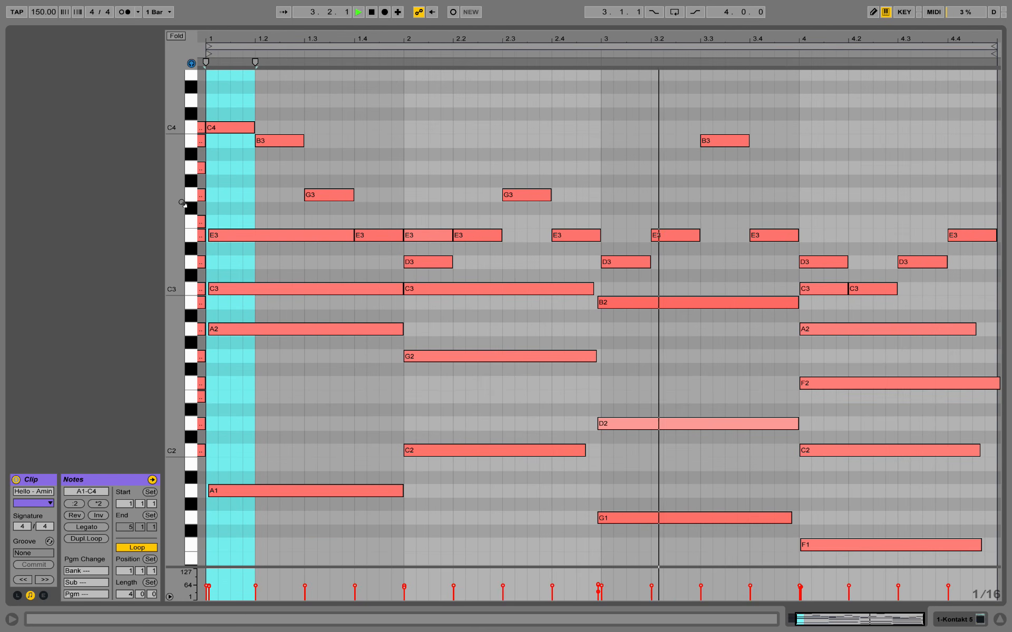
click(433, 154)
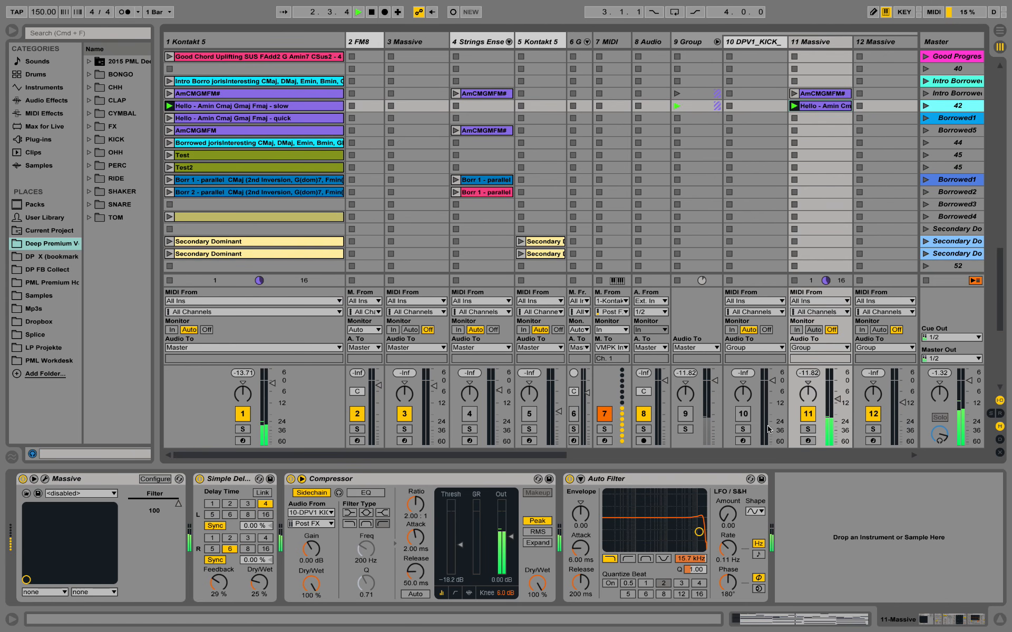
Activate the 9 Group track and set the tempo to 180 BPM.
click(691, 415)
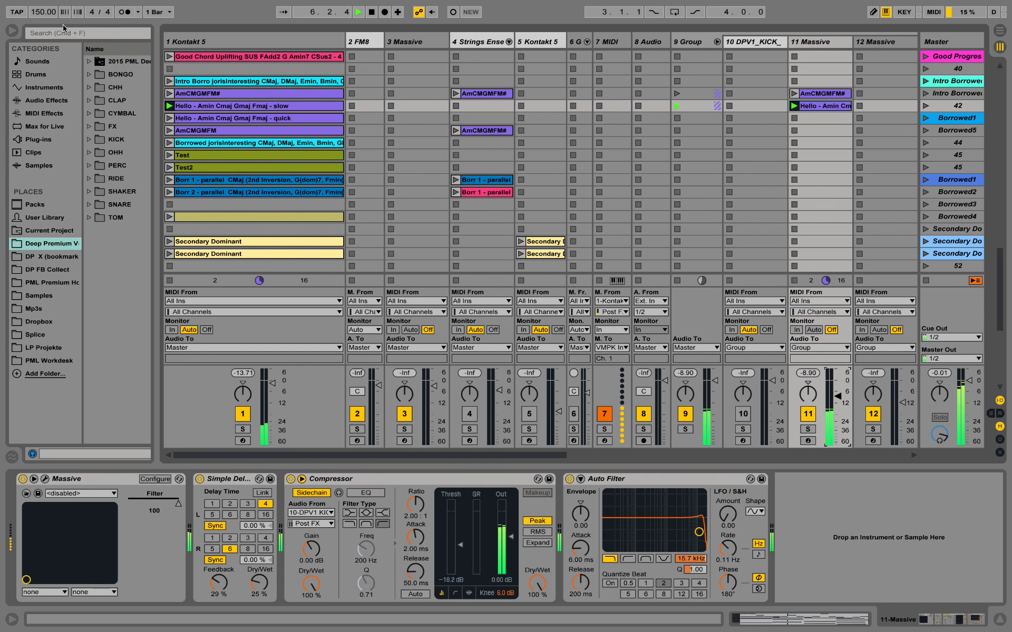
click(40, 14)
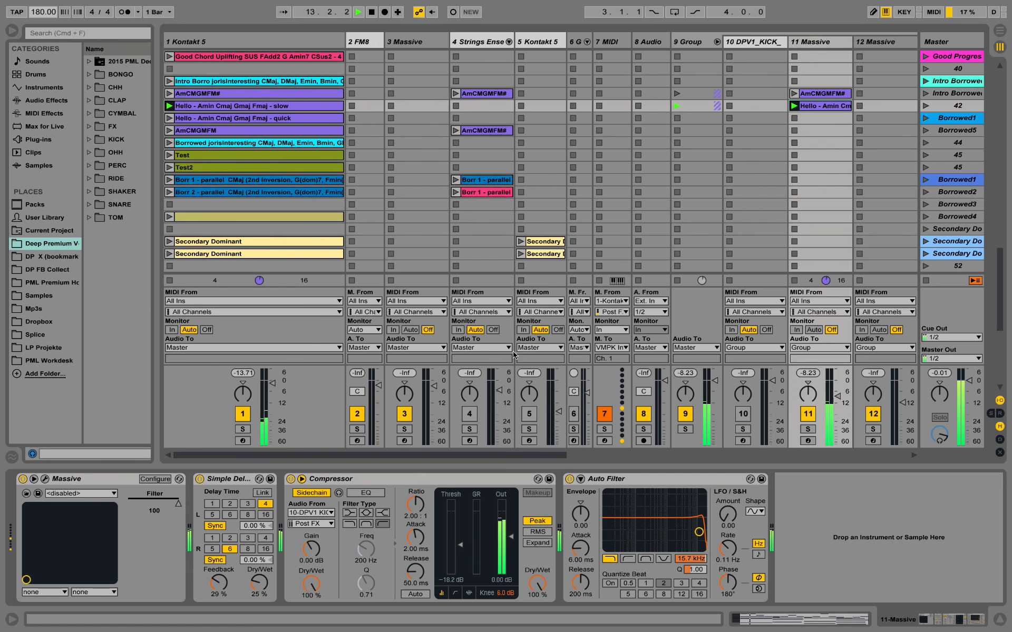
Sweep Massive's Filter macro down to 14 and back up to 99 during playback, and stop the song.
click(182, 506)
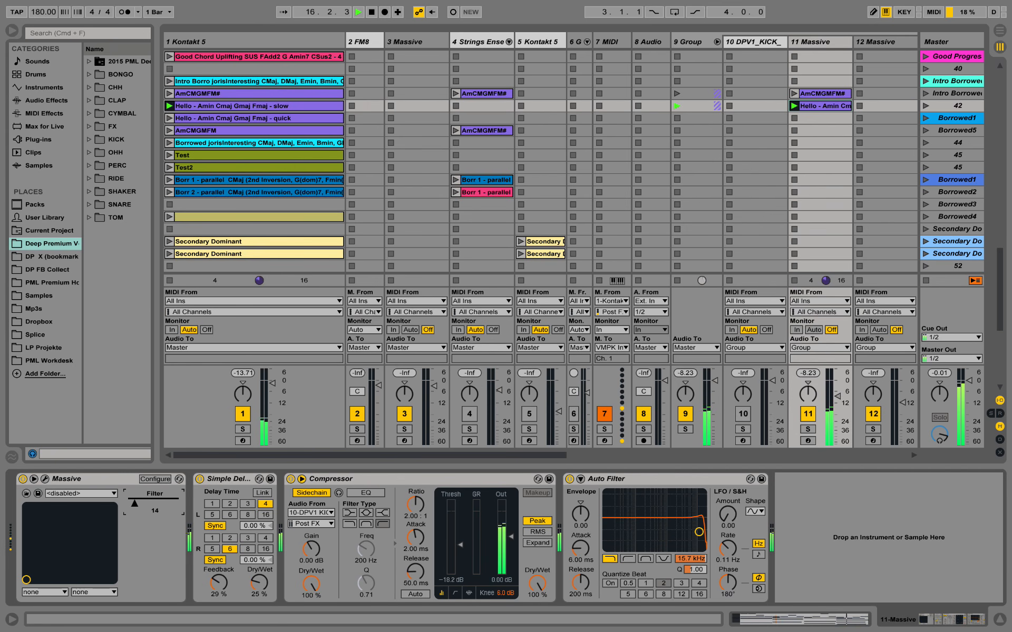
drag(136, 503, 140, 504)
scroll(858, 199, up, 2)
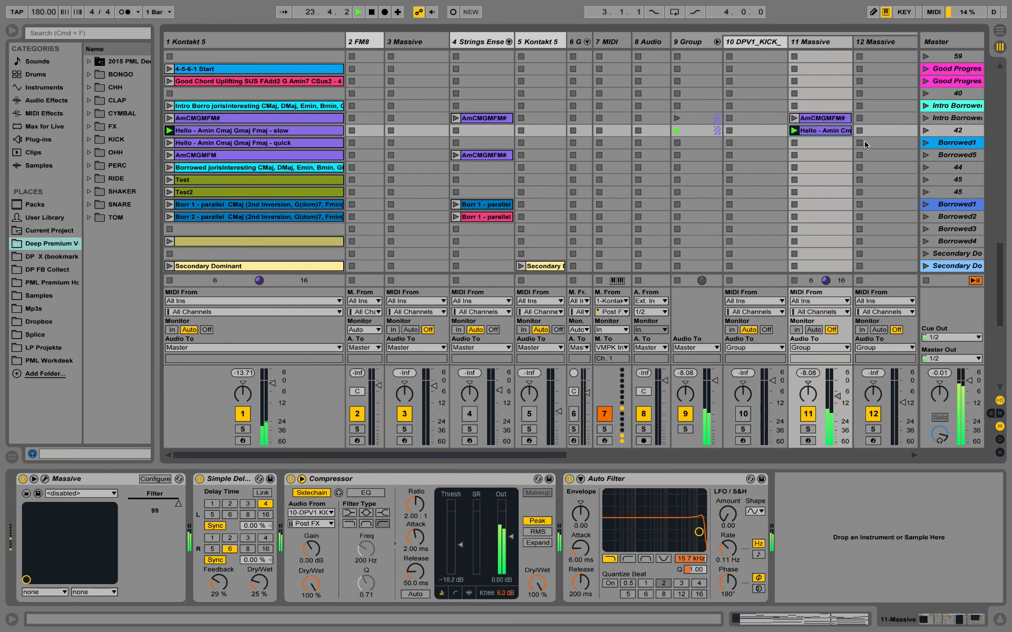
key(space)
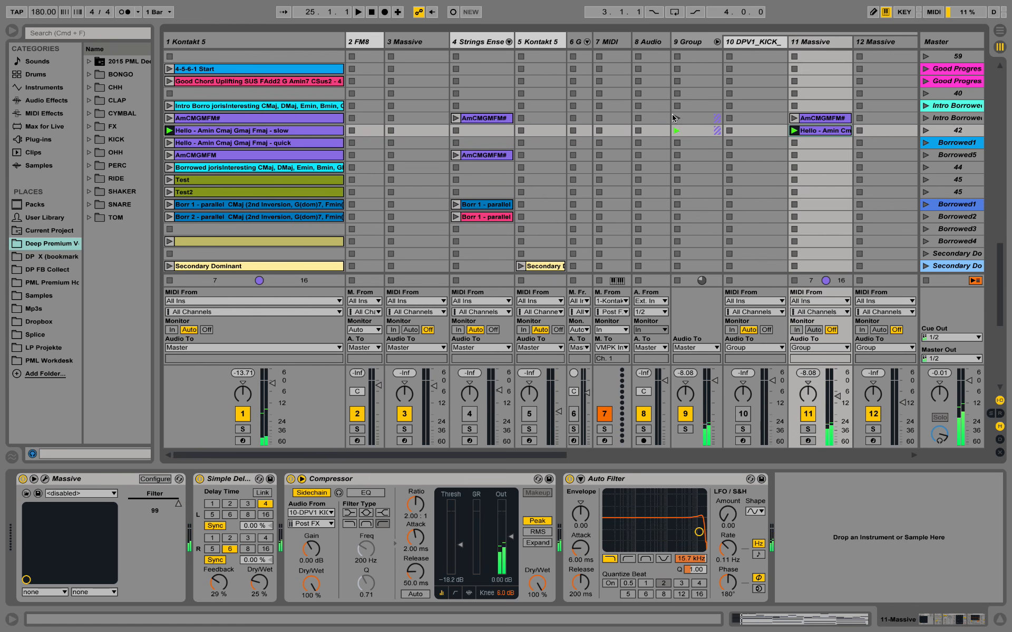
Launch the scene with the AmCMGMFM# clips, and swap the active melody track from 11 Massive to 4 Strings Ense.
click(926, 119)
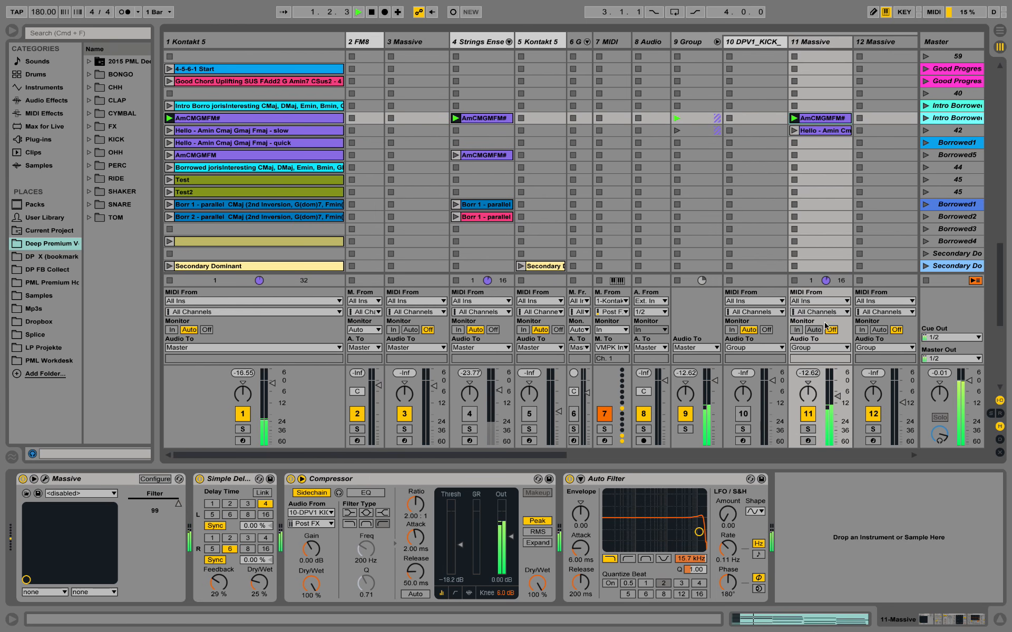
click(807, 416)
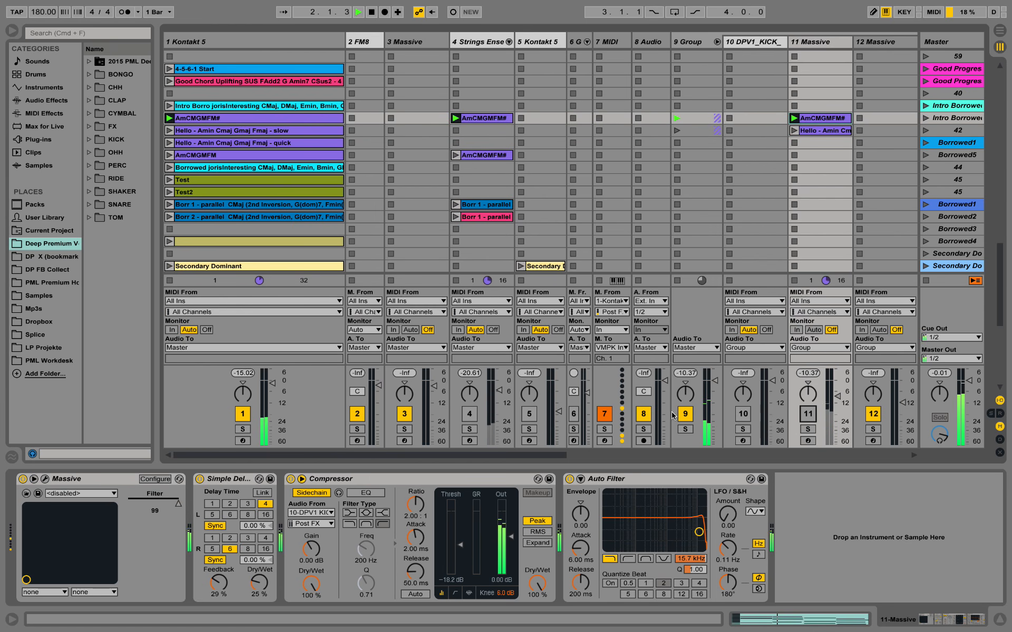
click(469, 414)
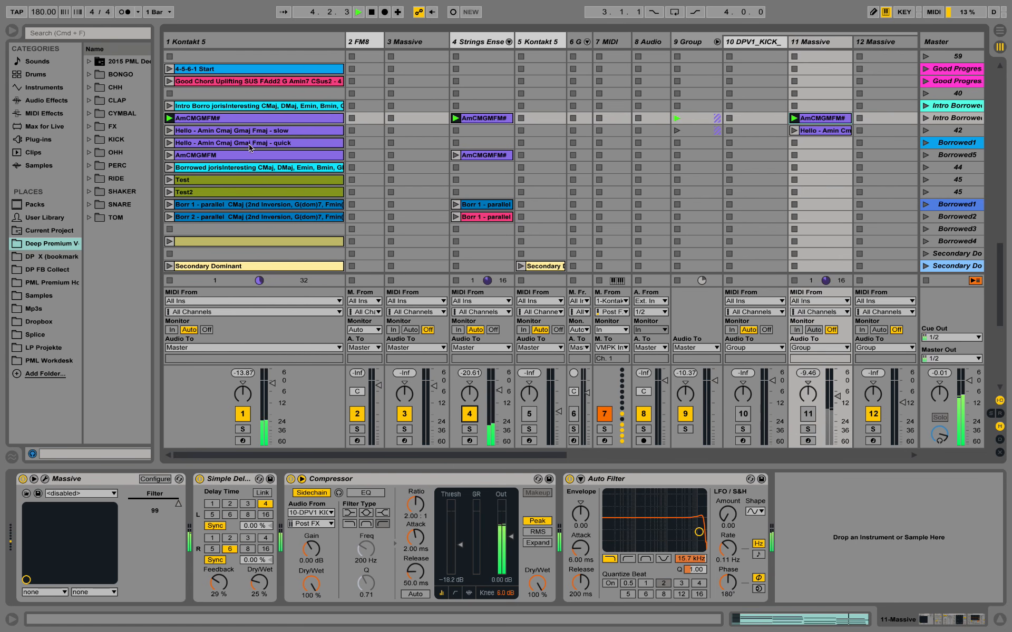
click(257, 120)
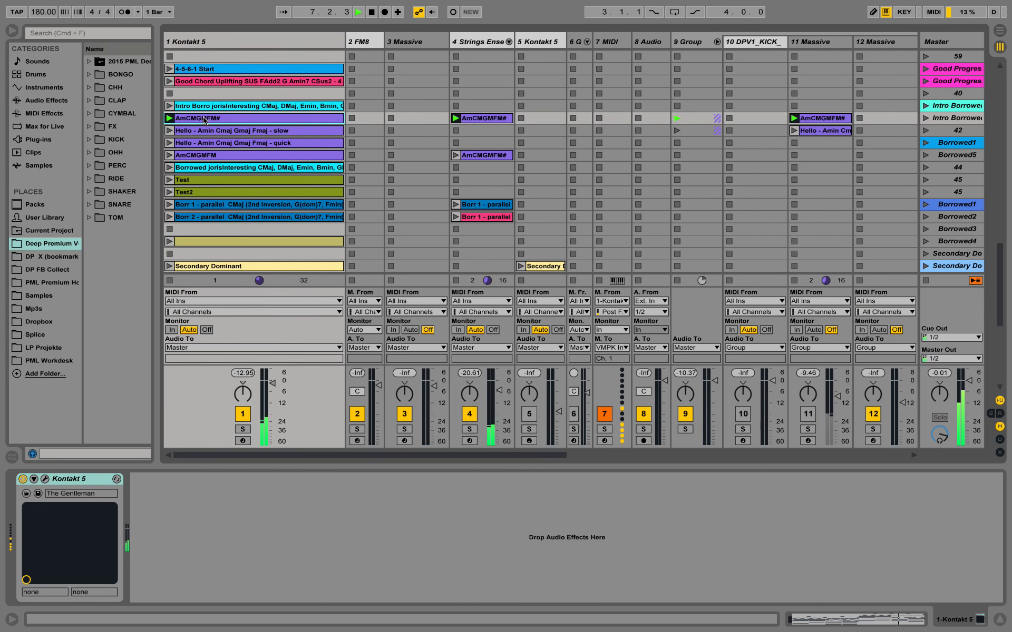
Copy the AmCMGMFM# clip from 1 Kontakt 5 into the slot below the strings clip, launch it, and relaunch the original strings clip.
drag(204, 119, 472, 134)
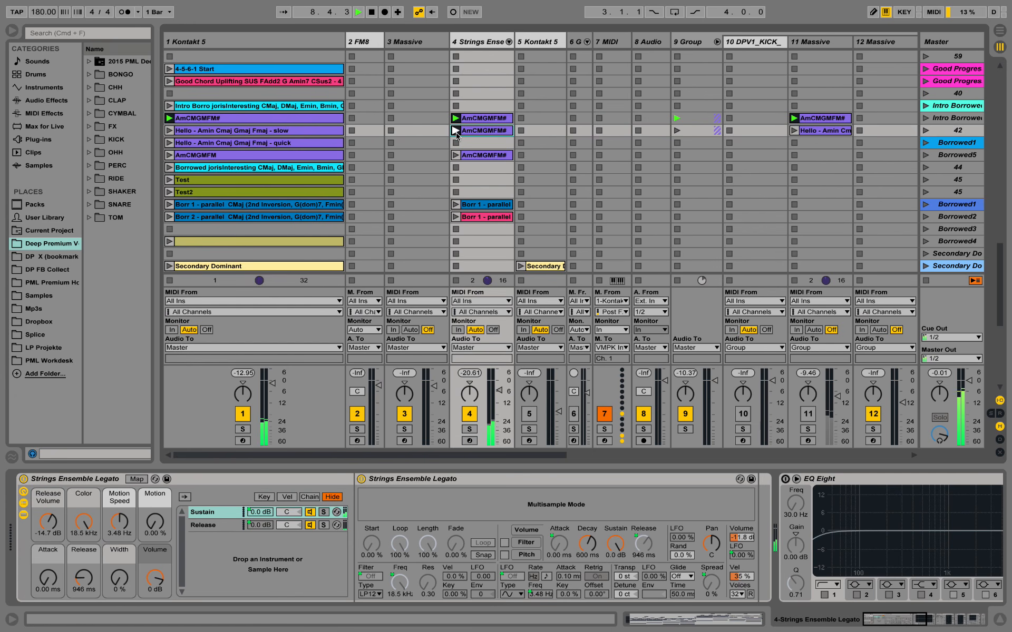
click(456, 132)
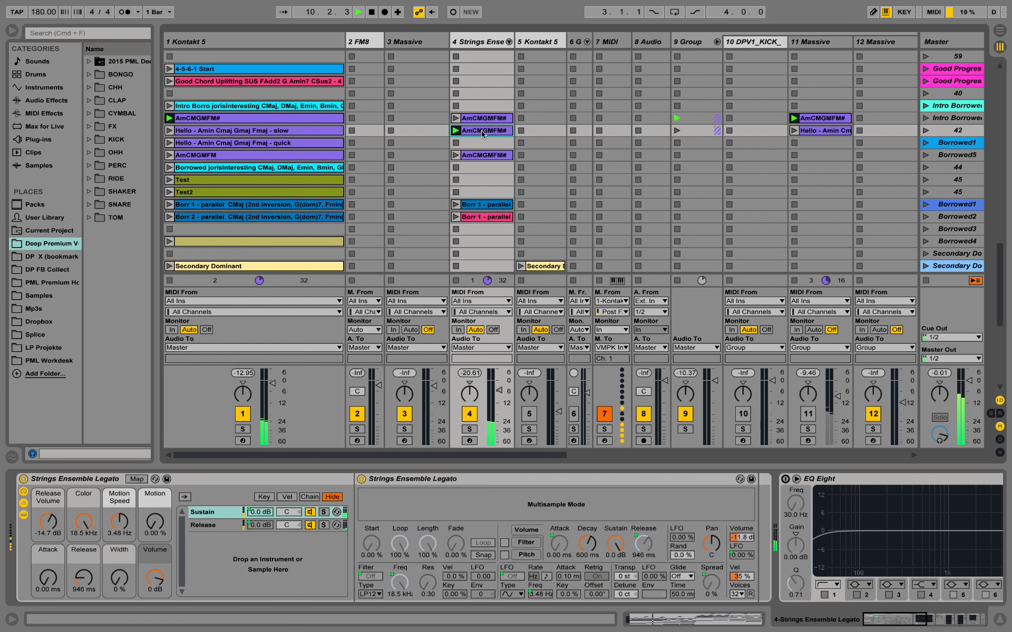
click(455, 119)
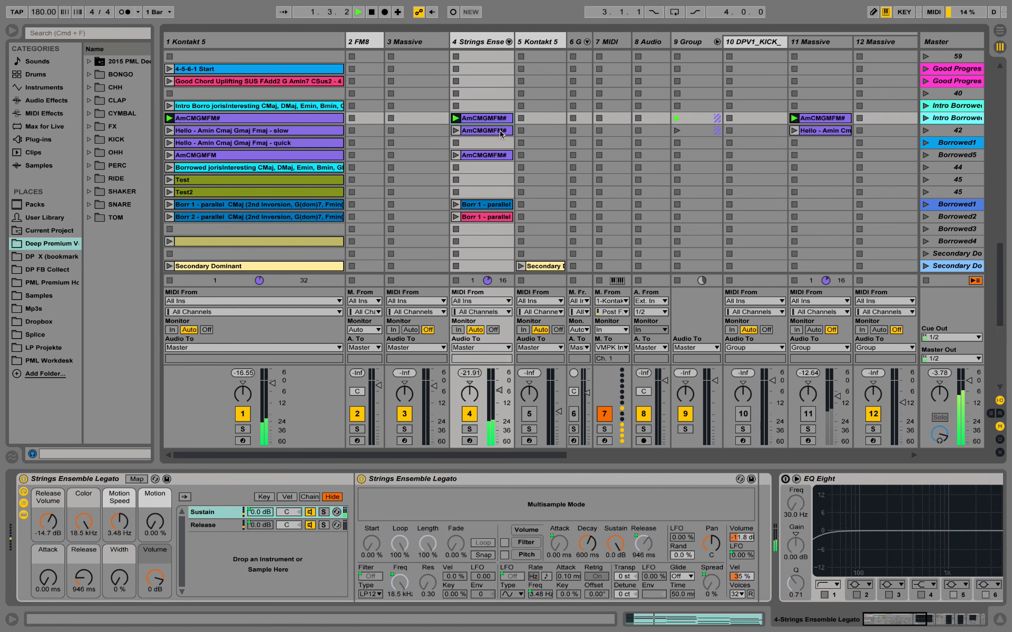
View the notes of the original AmCMGMFM# clip on the 4 Strings Ense track and return to the device view.
double_click(485, 119)
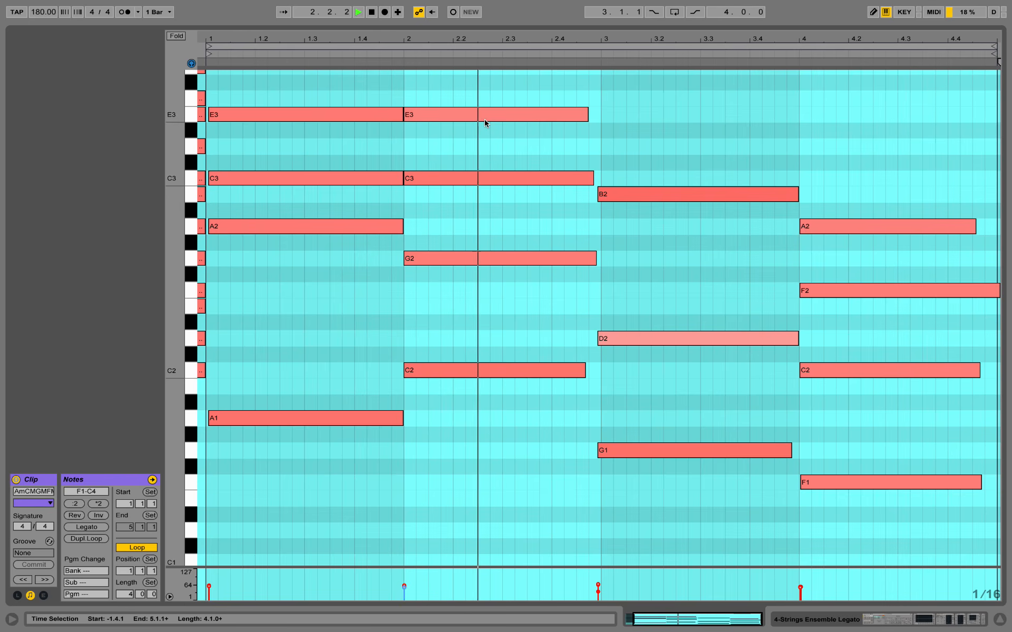
click(694, 251)
scroll(694, 251, up, 3)
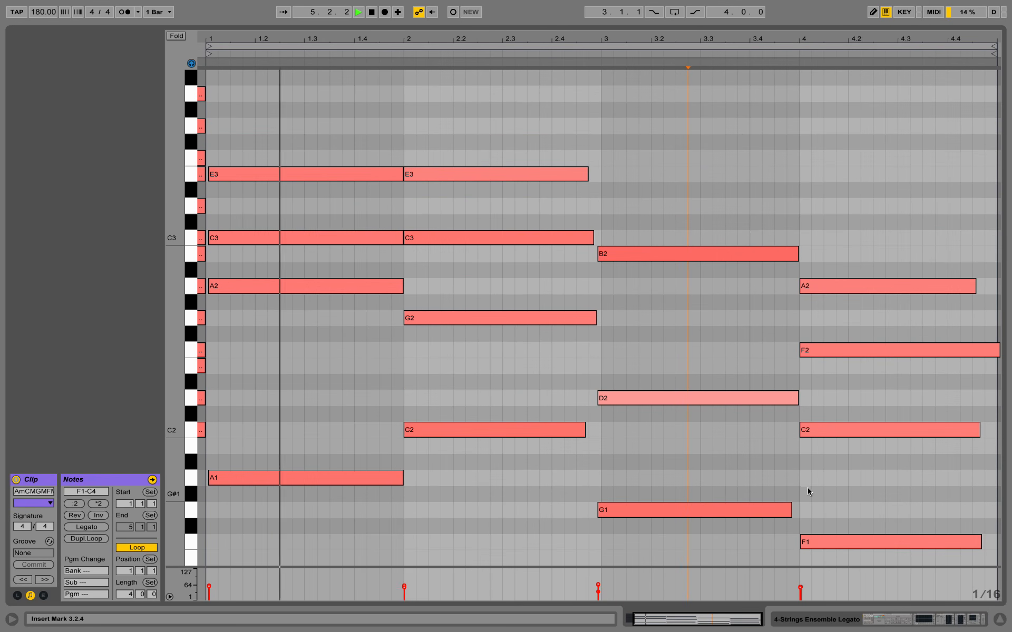
click(850, 615)
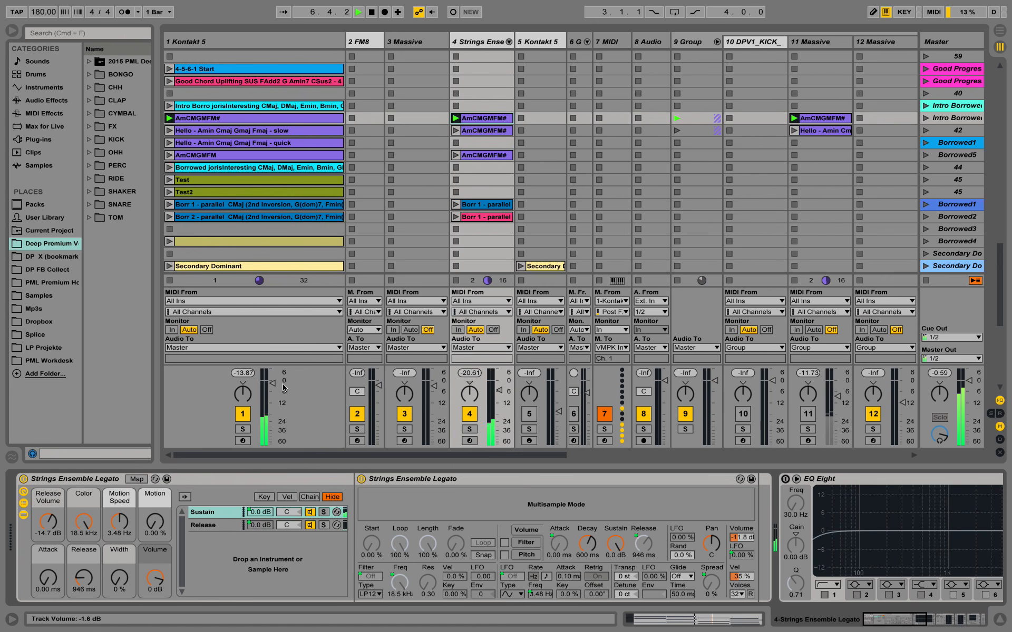
Raise the 1 Kontakt 5 track's volume to 3.0 dB and set the tempo to 150 BPM.
drag(273, 383, 273, 375)
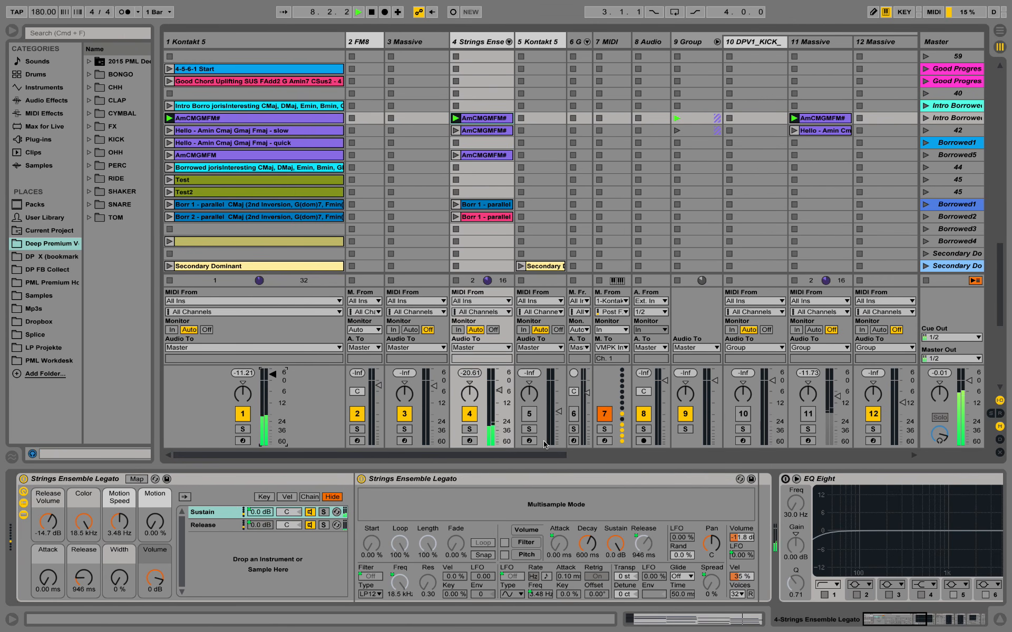
scroll(562, 457, right, 3)
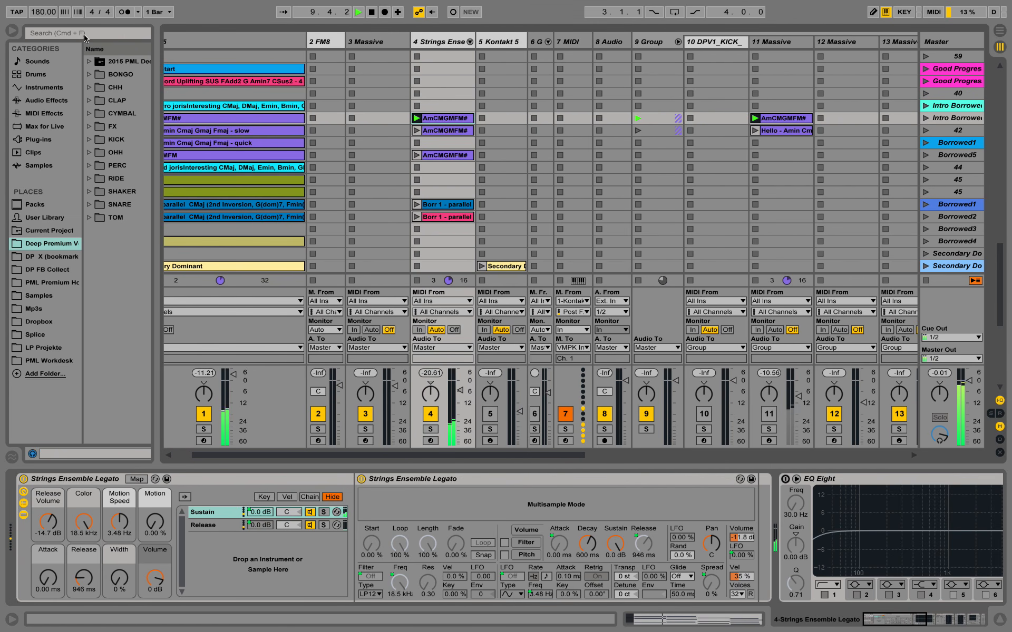
text(150)
key(Return)
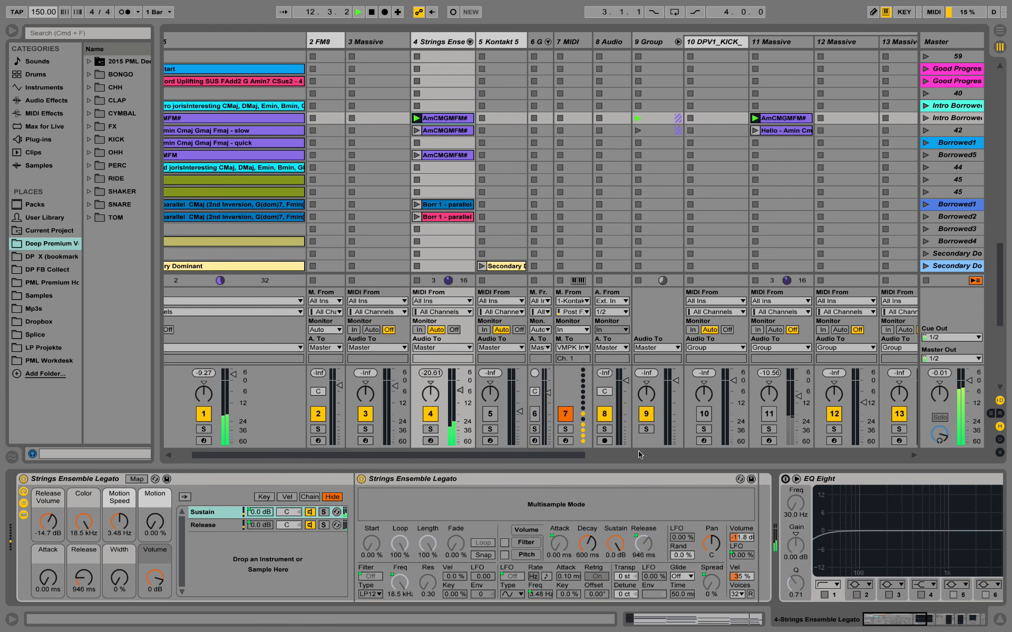
Activate the FB Voicing group track, number 33.
scroll(823, 285, right, 10)
click(881, 414)
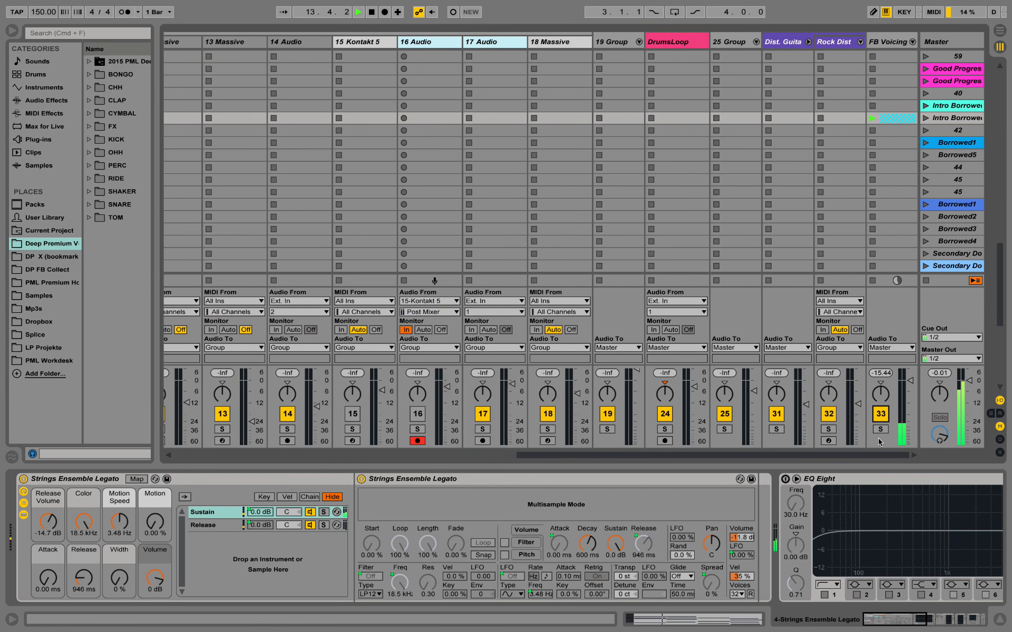
drag(883, 452, 437, 462)
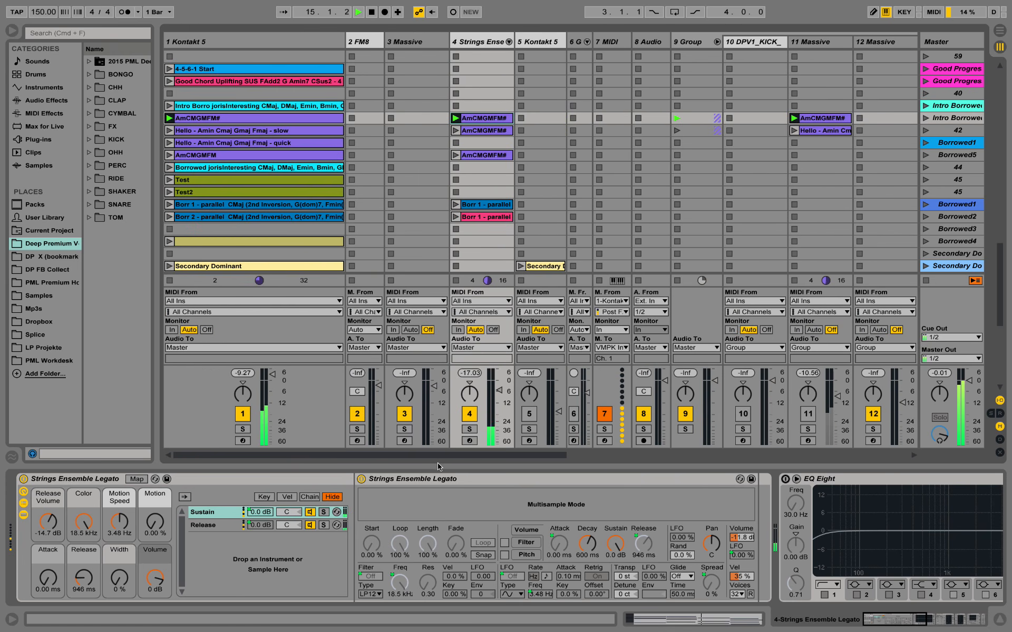
Open the AmCMGMFM# clip on the 1 Kontakt 5 track and set its loop length to 4 bars.
scroll(495, 184, up, 2)
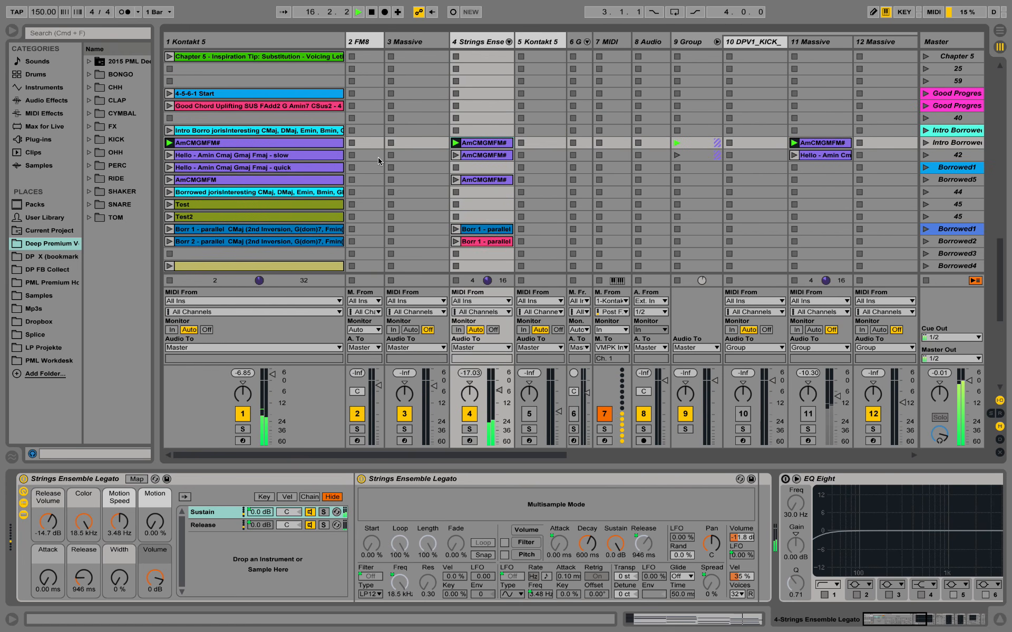
double_click(300, 146)
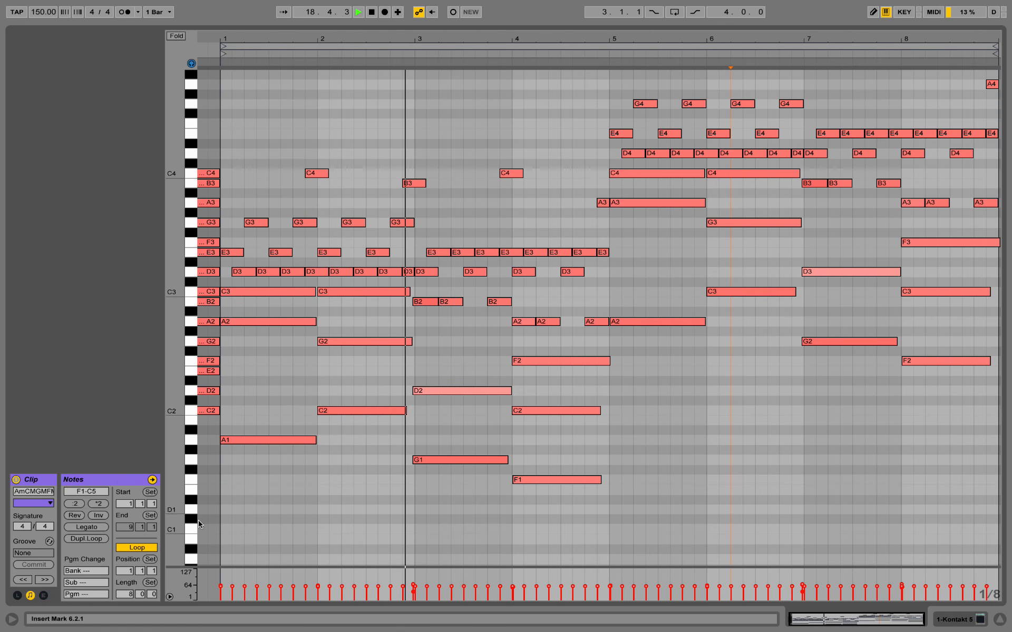
click(126, 595)
text(4)
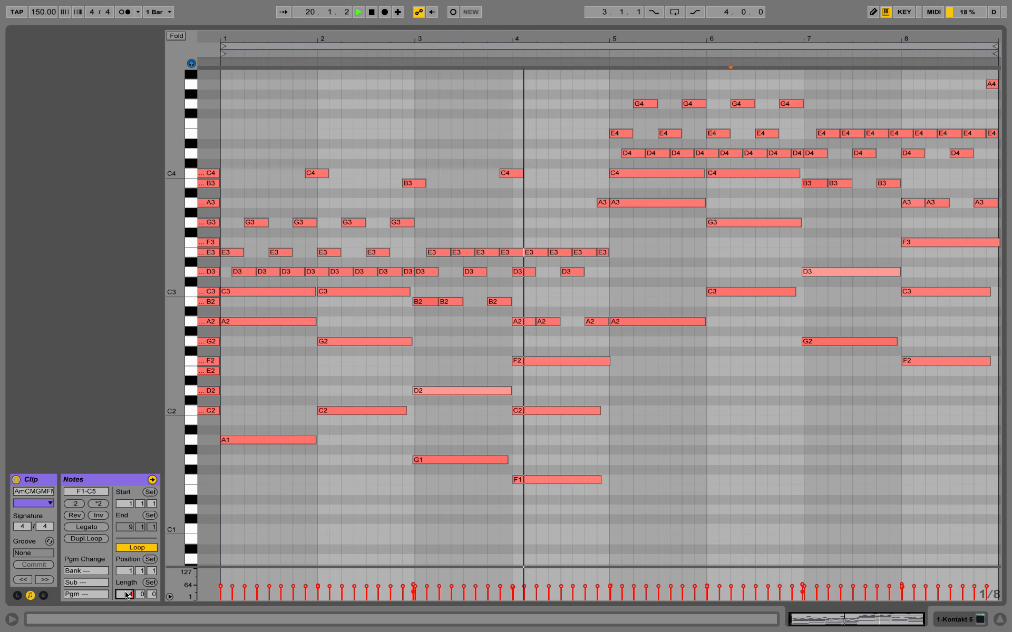
key(Return)
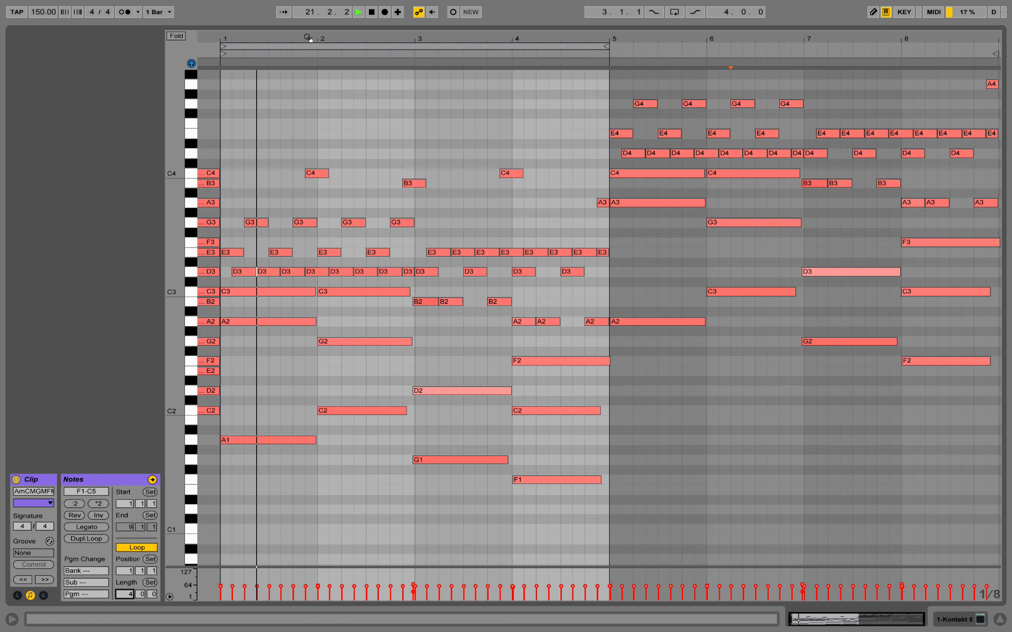
Examine the melody and chord notes within the AmCMGMFM# clip's four-bar loop during playback.
mouse_move(309, 38)
mouse_down()
mouse_move(356, 64)
mouse_move(446, 74)
mouse_move(402, 48)
mouse_move(403, 37)
mouse_up()
click(442, 84)
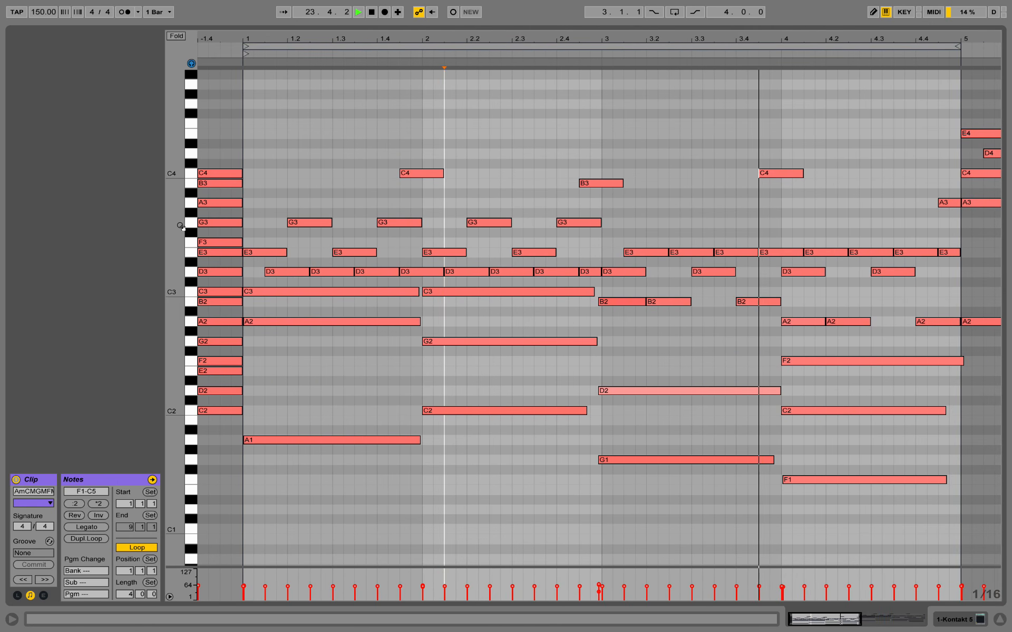
drag(180, 227, 199, 226)
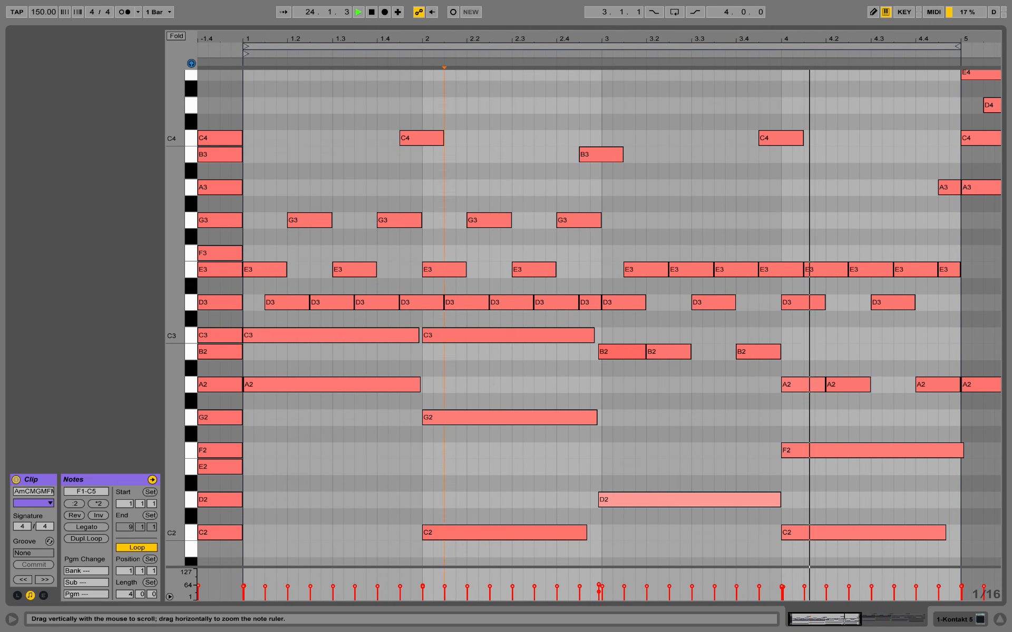
click(549, 159)
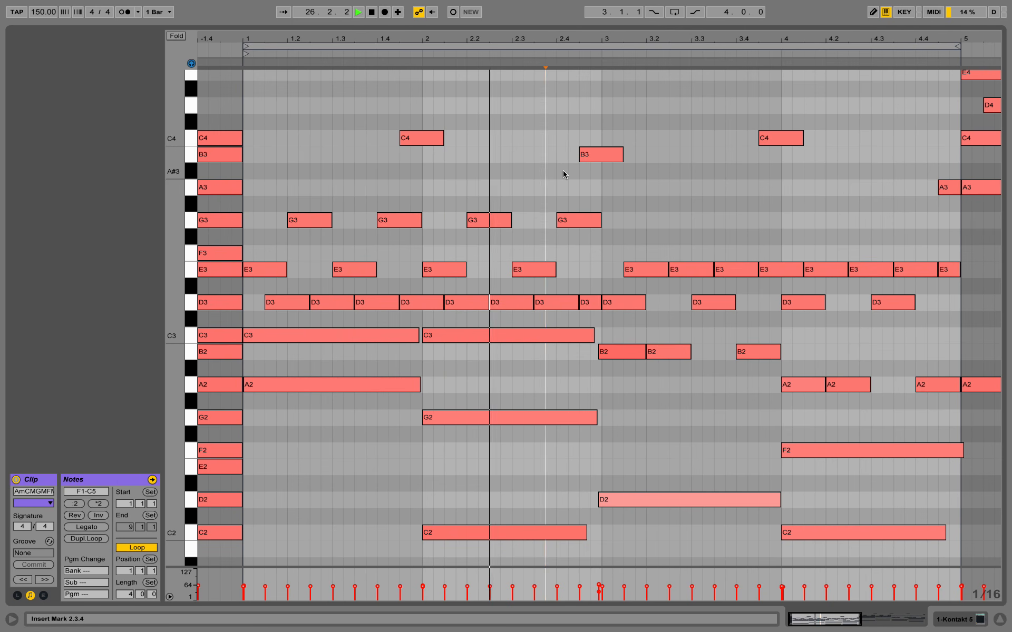
scroll(600, 229, down, 3)
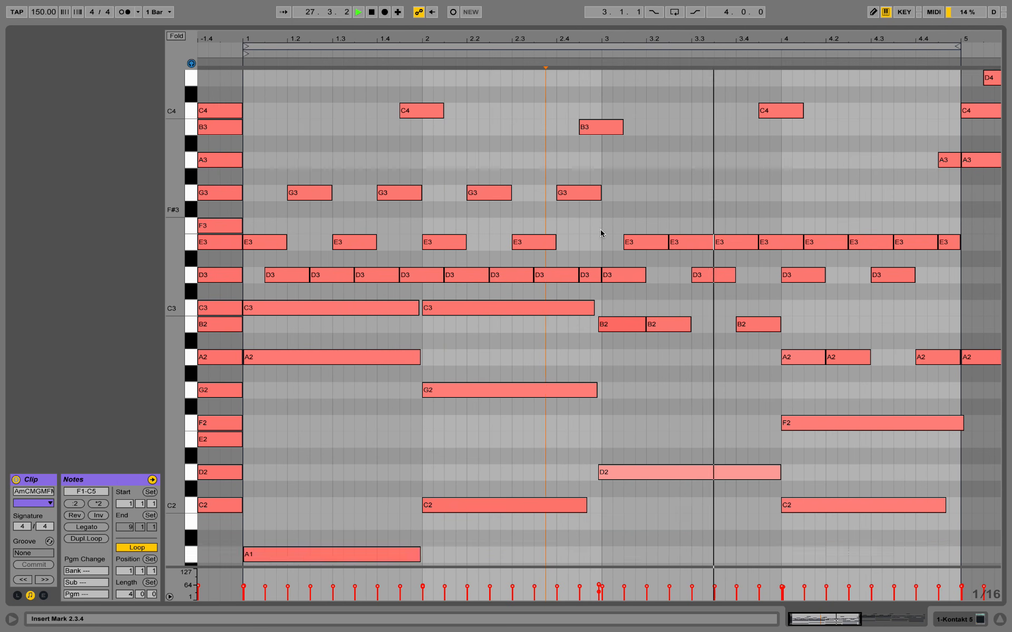
scroll(601, 233, up, 2)
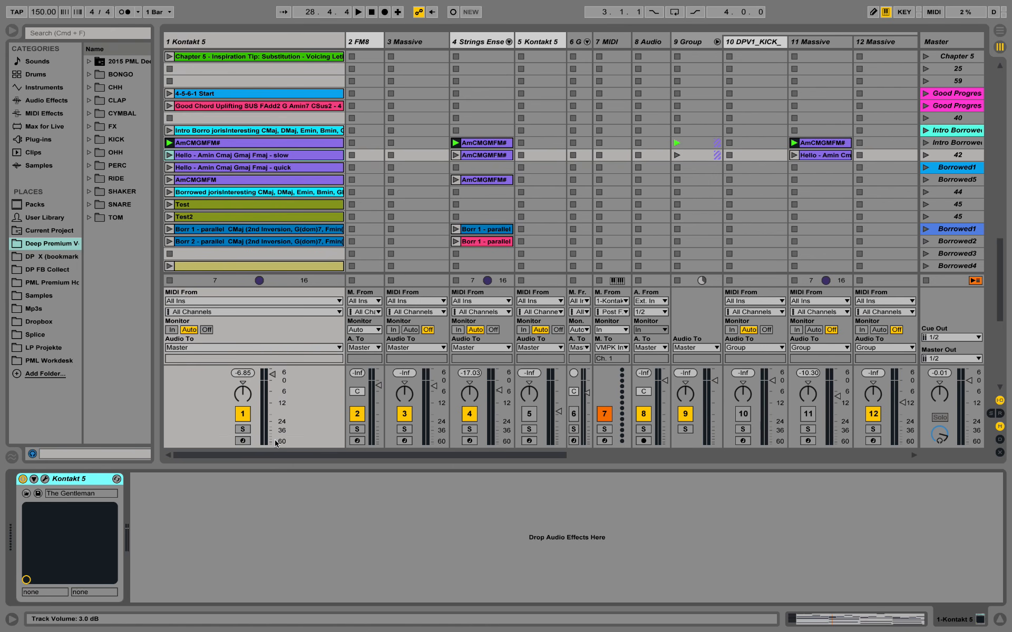
Solo the 1 Kontakt 5 track and play the "Hello - Amin Cmaj Gmaj Fmaj - quick" clip with its notes open.
click(242, 429)
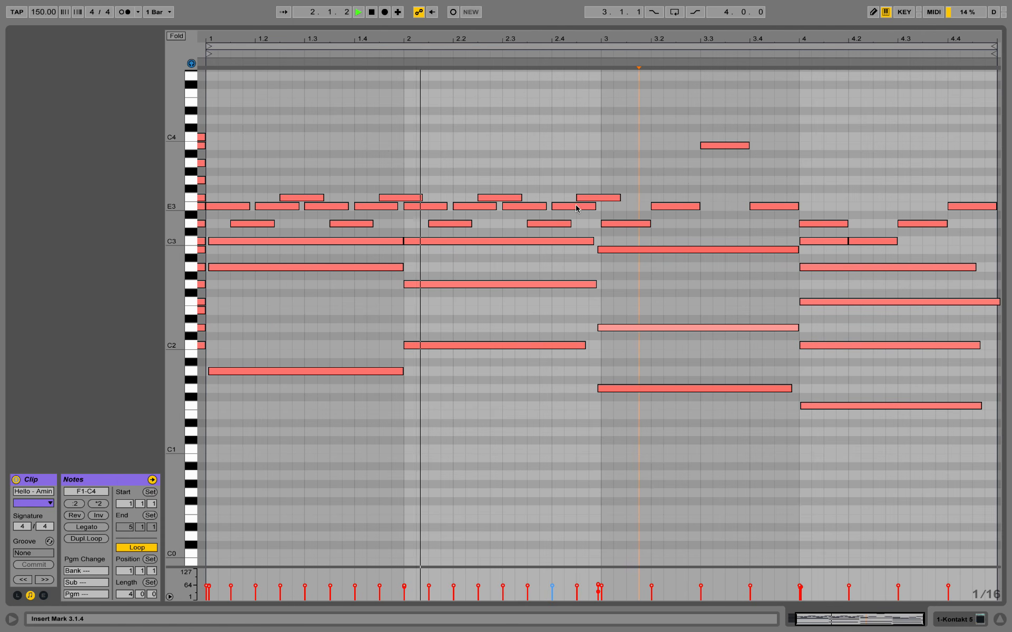
key(space)
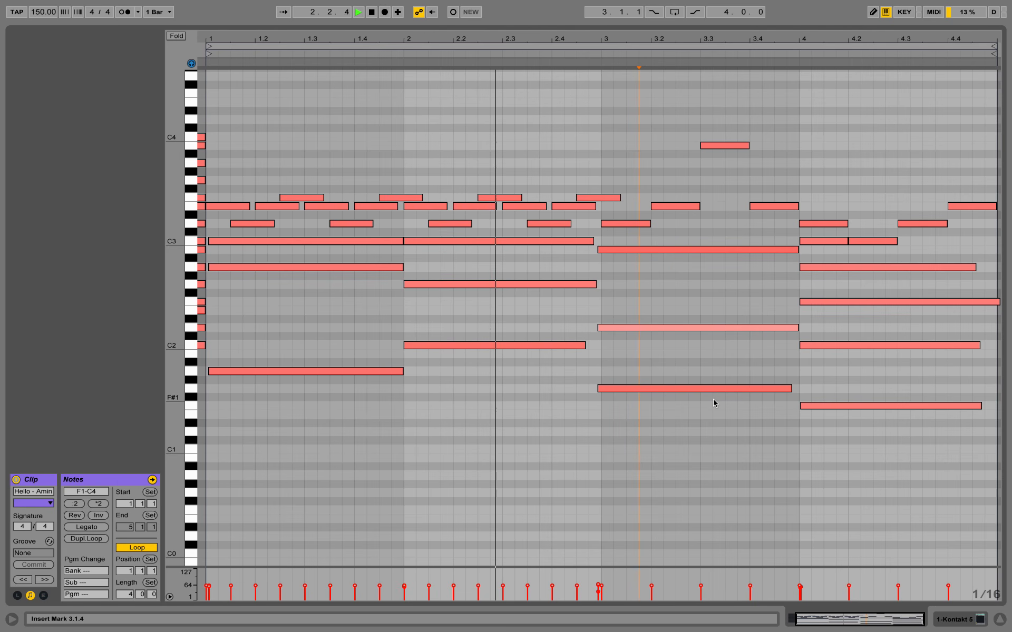
key(space)
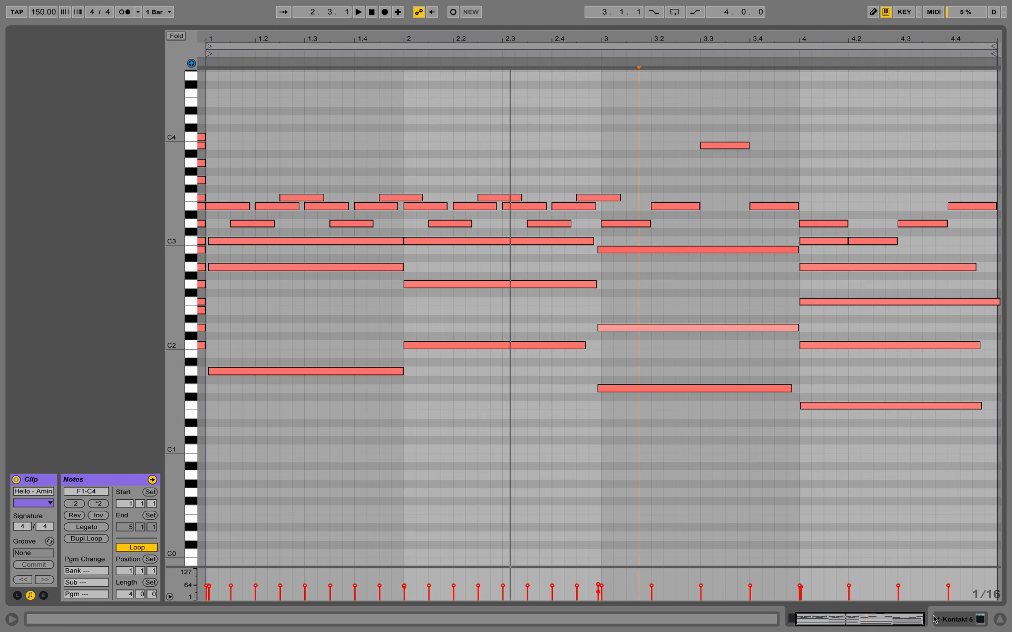
key(Tab)
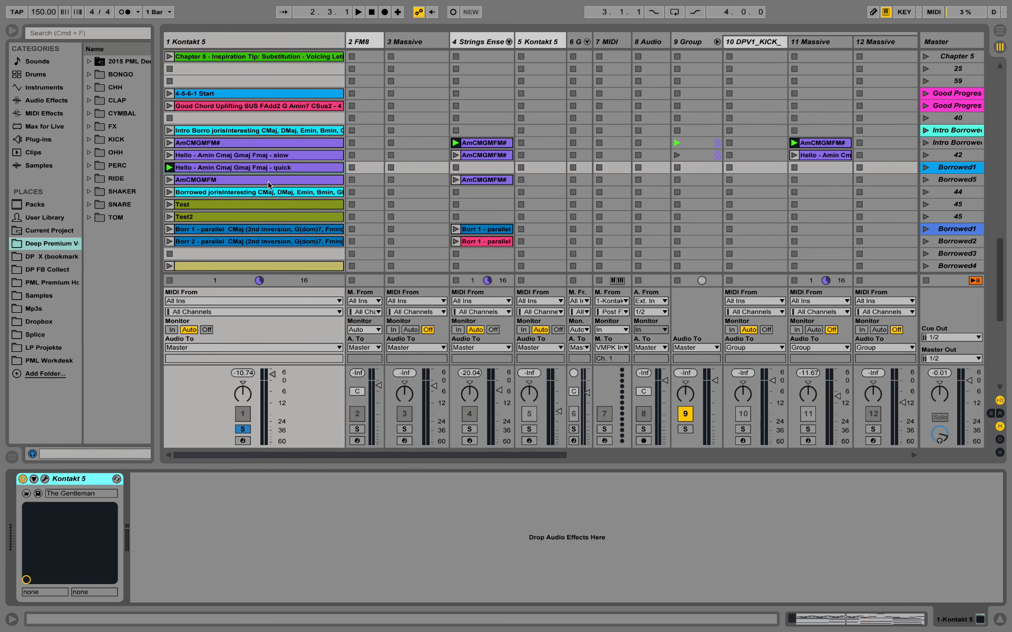
Audition the AmCMGMFM clip on the 1 Kontakt 5 track and view its notes.
key(Tab)
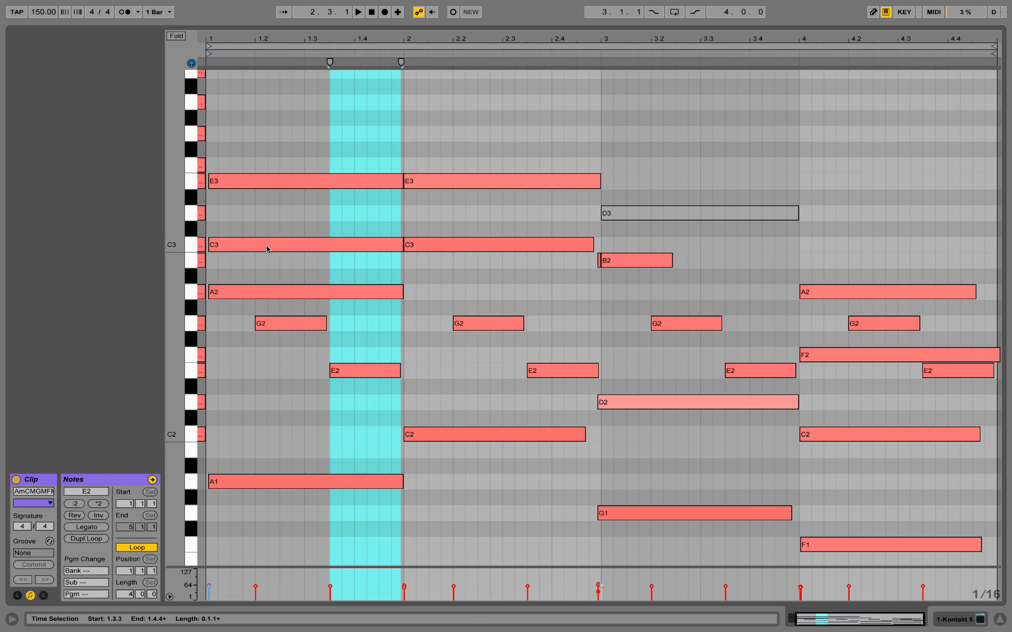
click(257, 210)
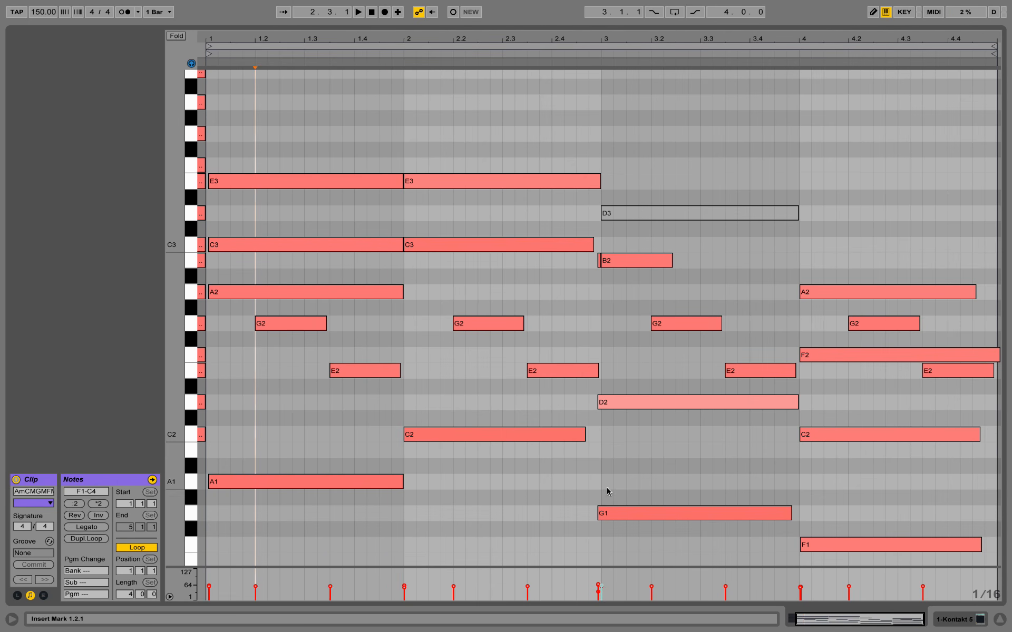
key(Tab)
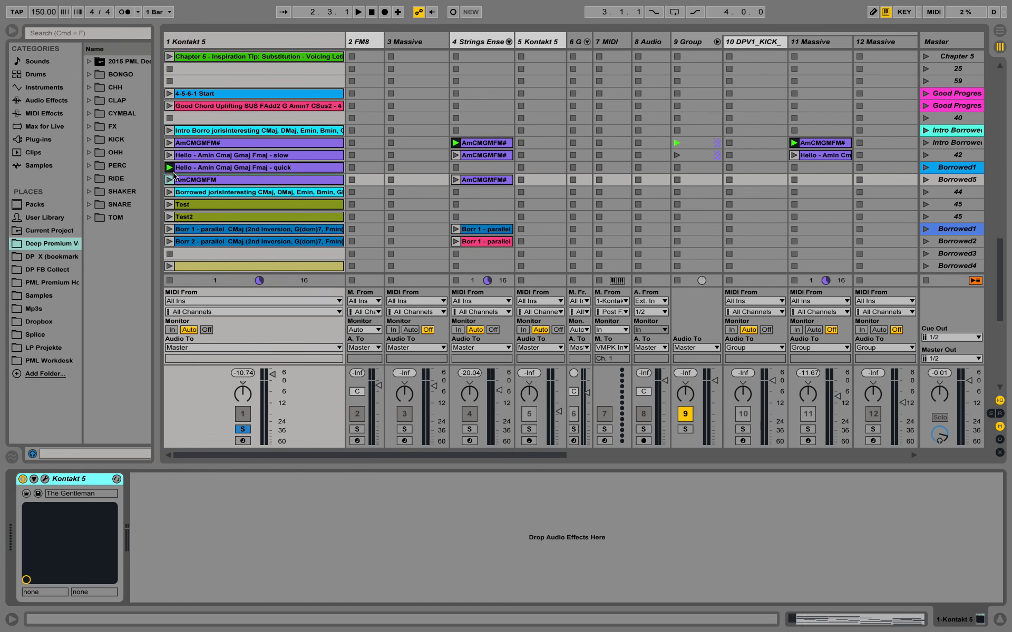
click(171, 179)
key(shift+Tab)
click(459, 290)
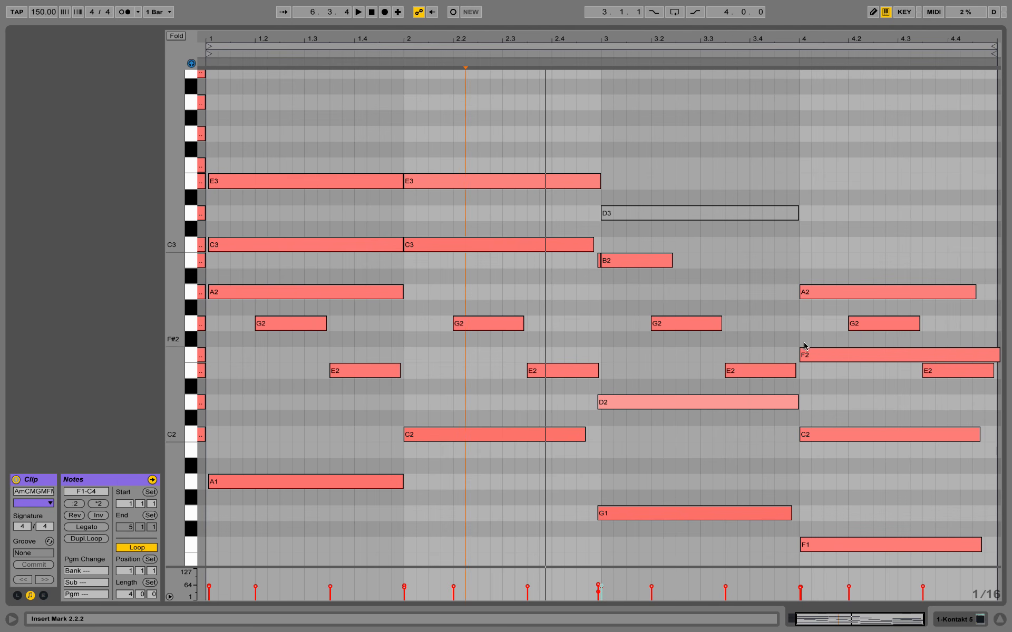
click(971, 620)
Lower the 1 Kontakt 5 track's volume, then launch the "Intro Borro" clip and view its chord notes.
drag(272, 374, 272, 395)
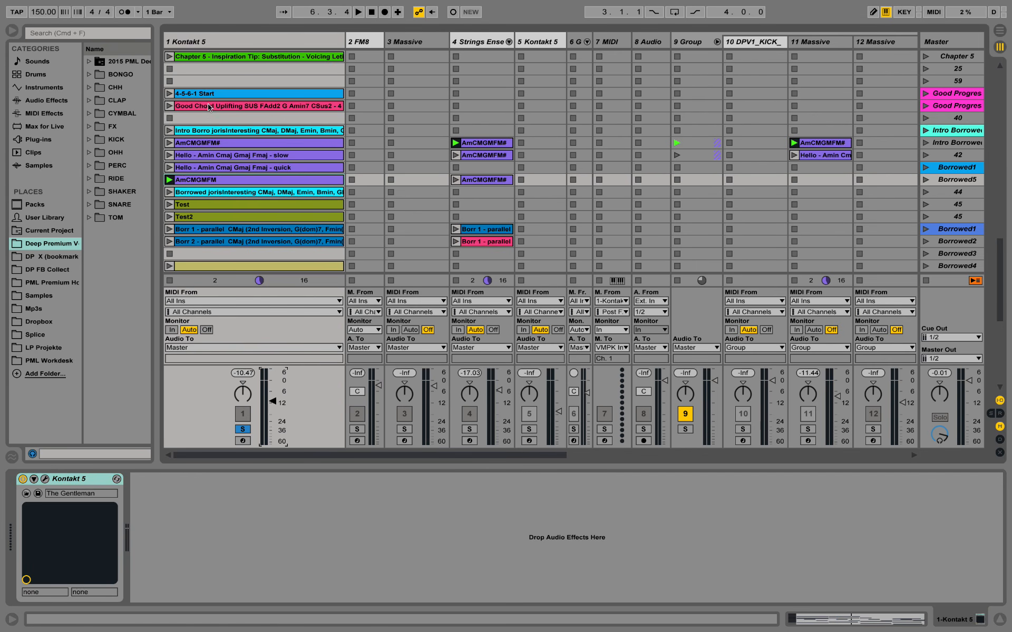
click(169, 133)
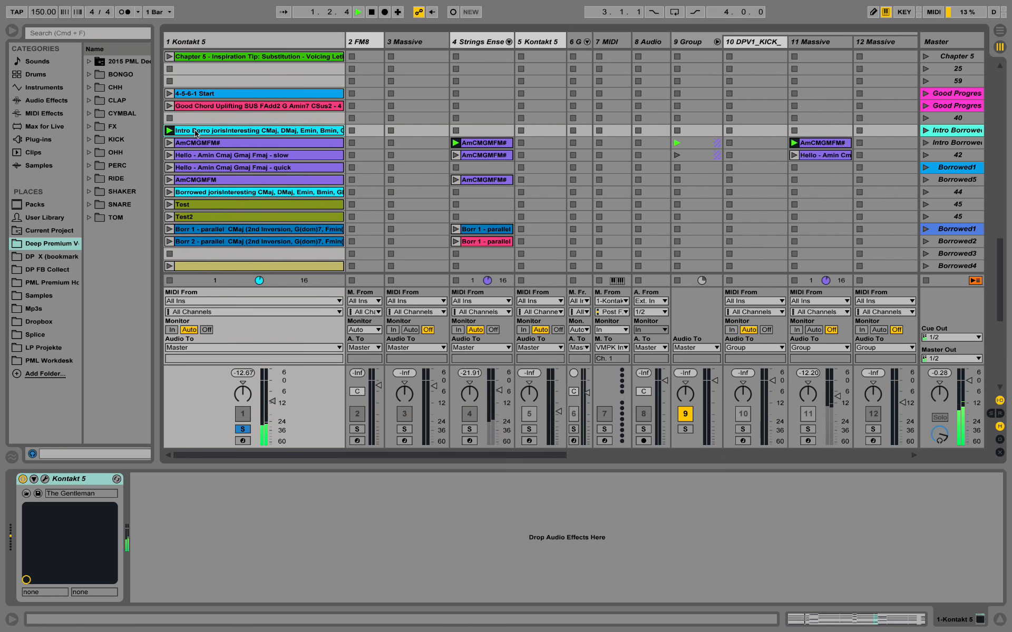
double_click(199, 135)
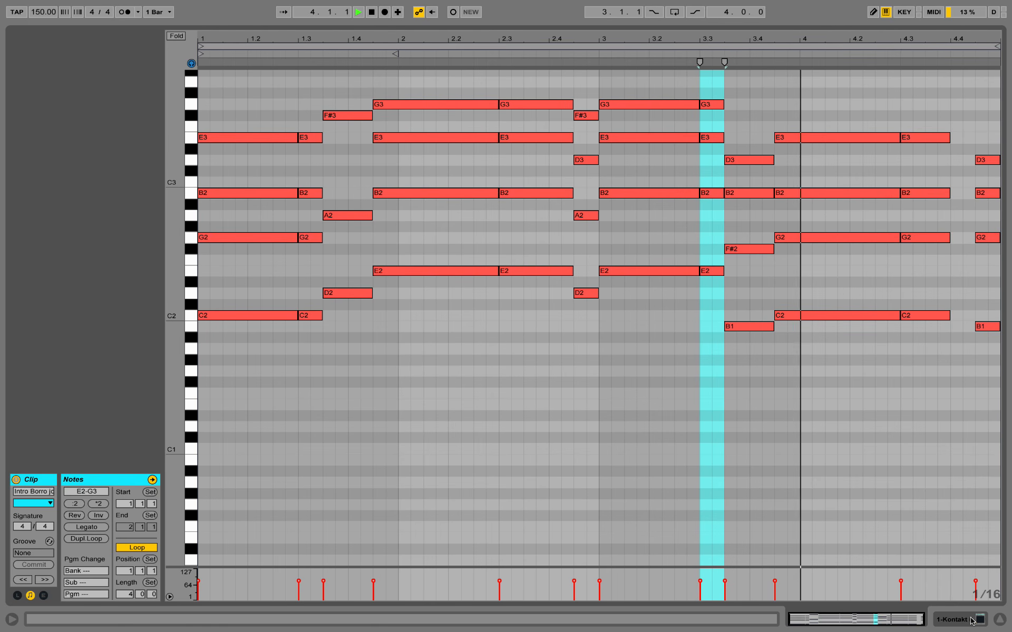
click(955, 620)
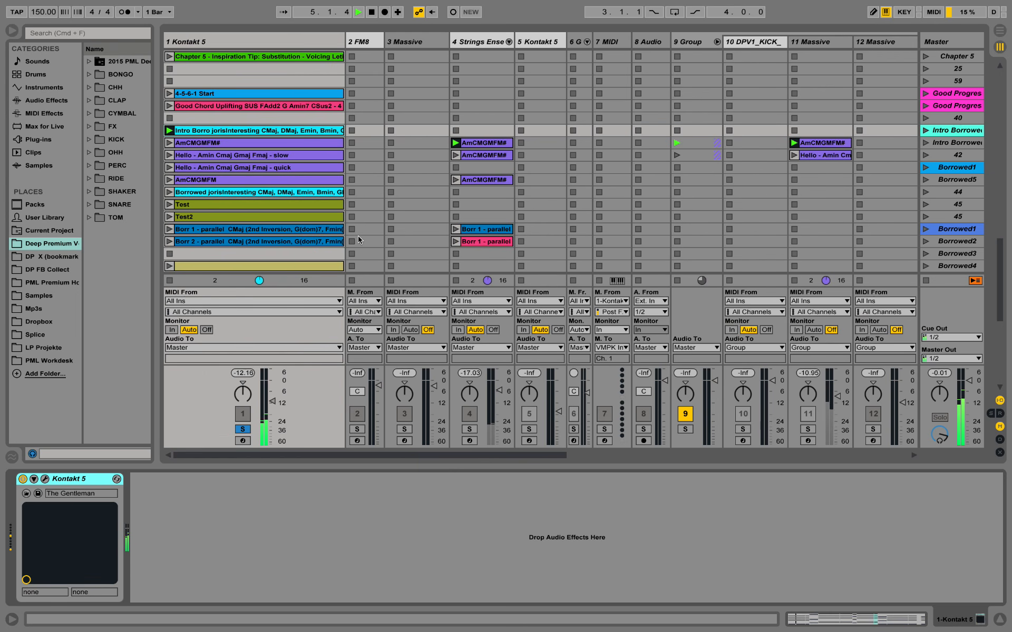
Launch the "Good Chord Uplifting SUS FAdd2 G Amin7 CSus2" clip on 1 Kontakt 5 and view its notes.
scroll(273, 153, up, 4)
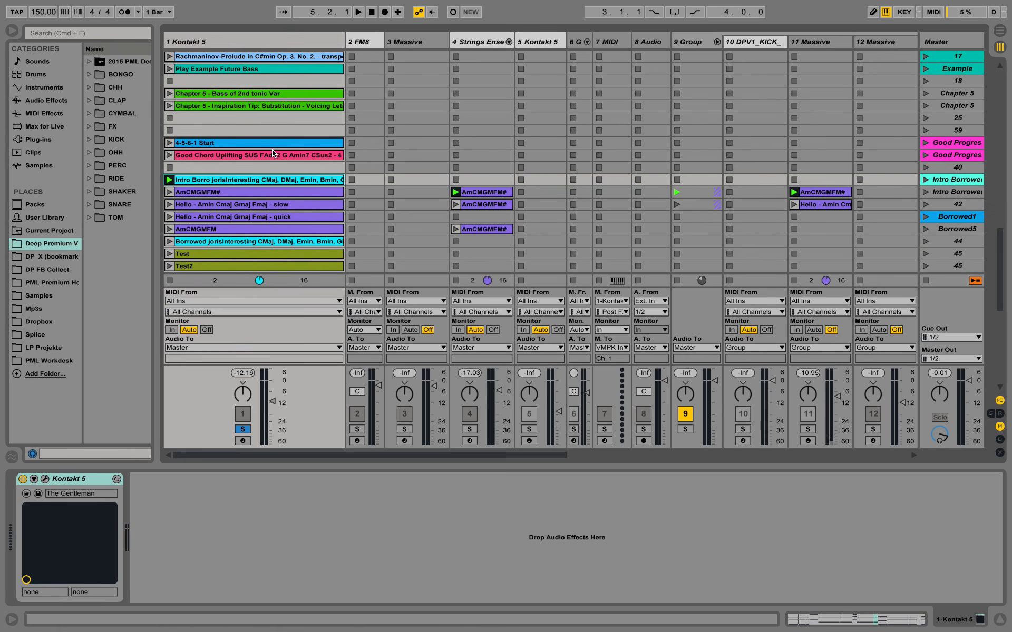
click(169, 155)
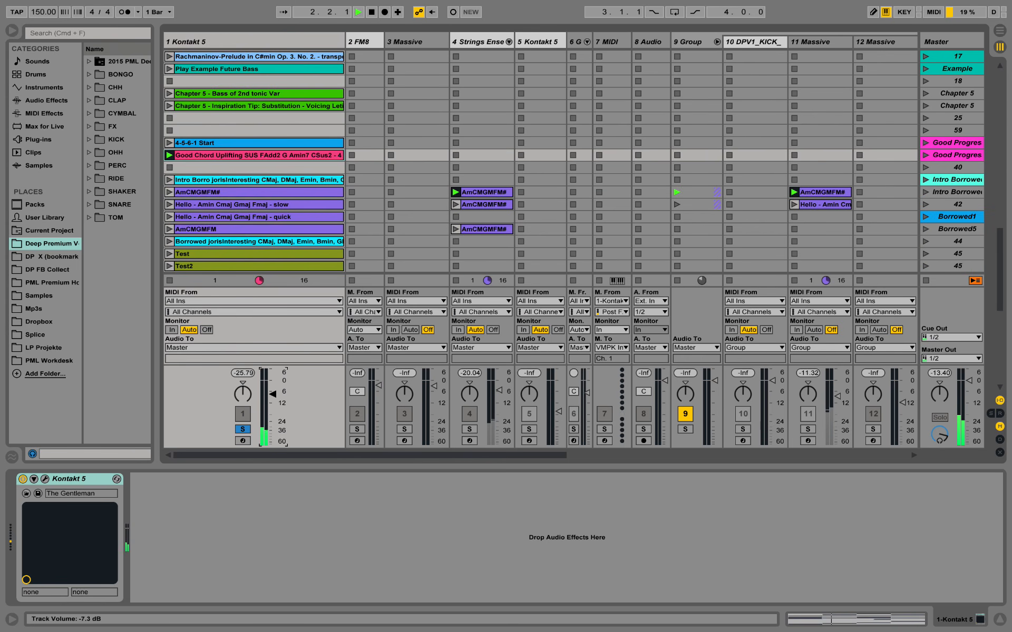
double_click(271, 155)
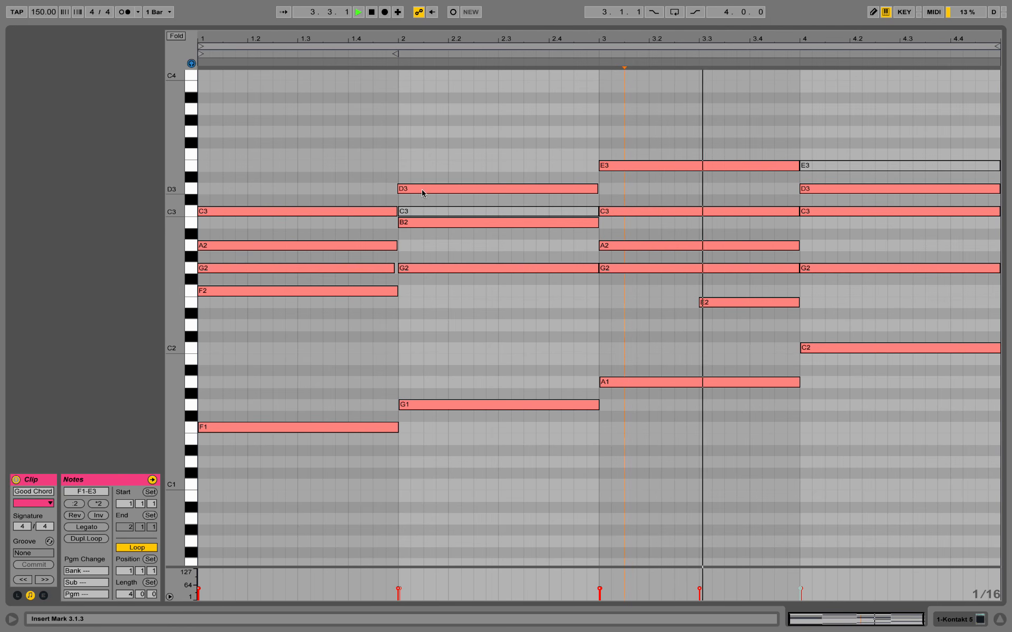
click(465, 338)
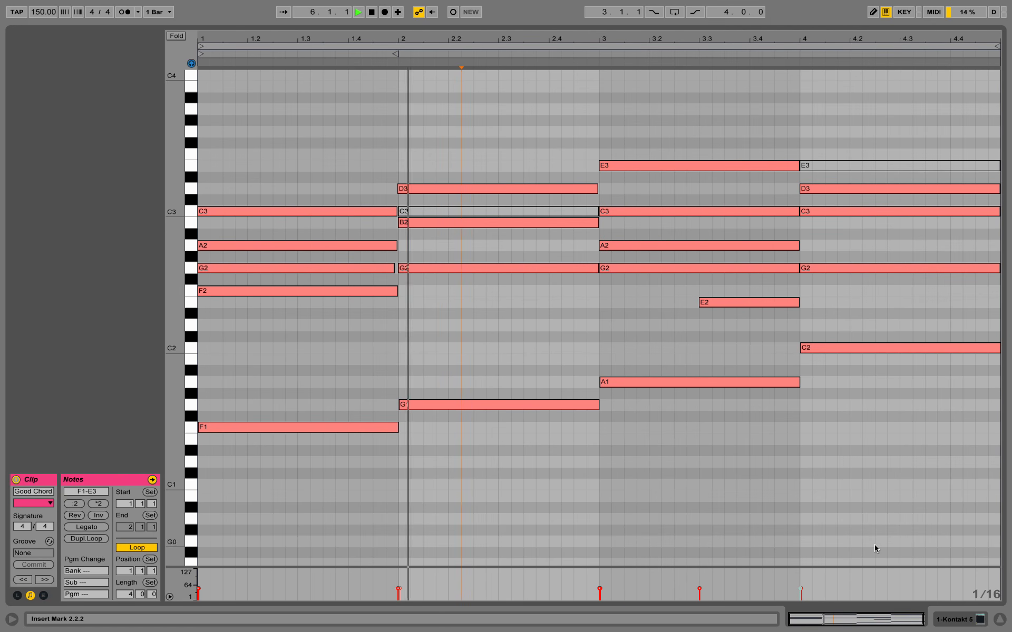
click(945, 621)
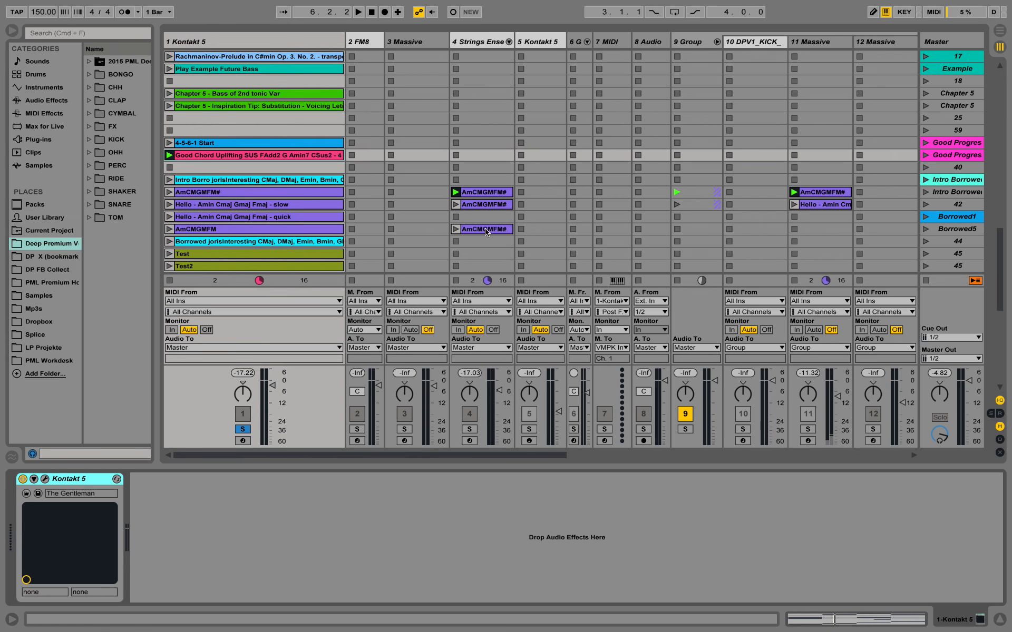